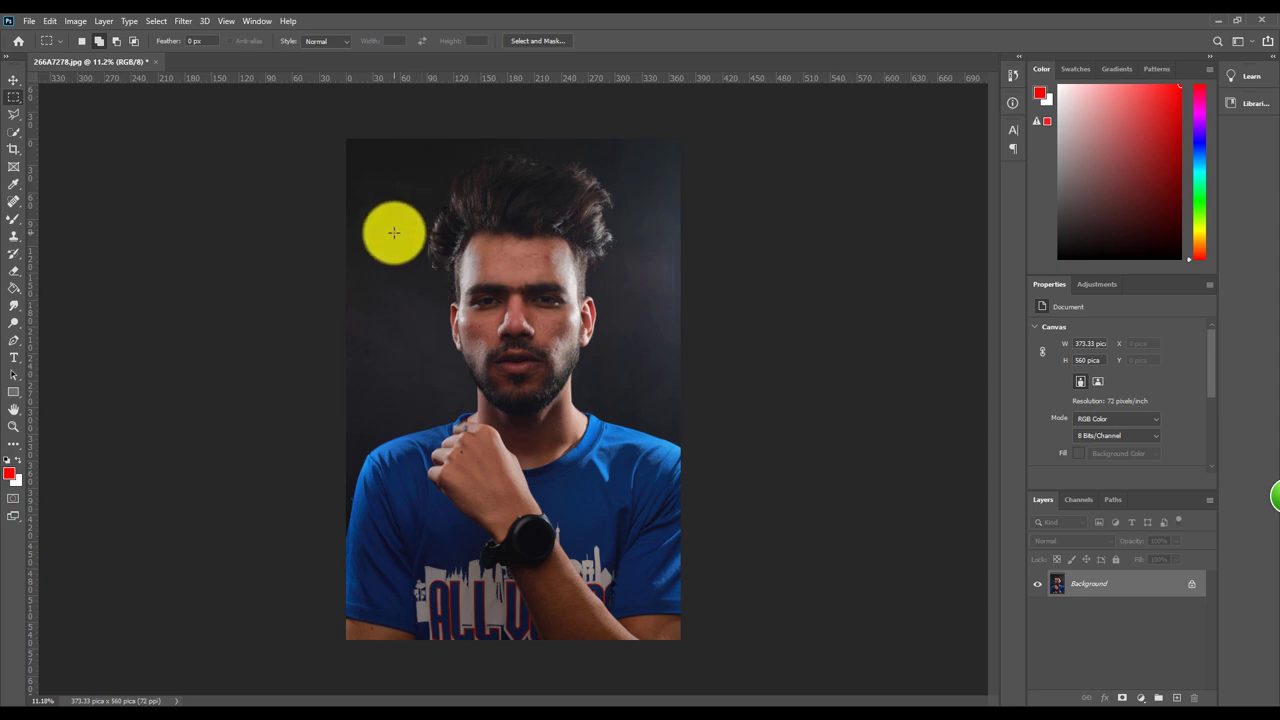
Marquee-select the portrait's left half, about 190 × 560 pica, ending at the face centre.
left_click(13, 100)
scroll(400, 190, "down", 2)
scroll(420, 200, "up", 1)
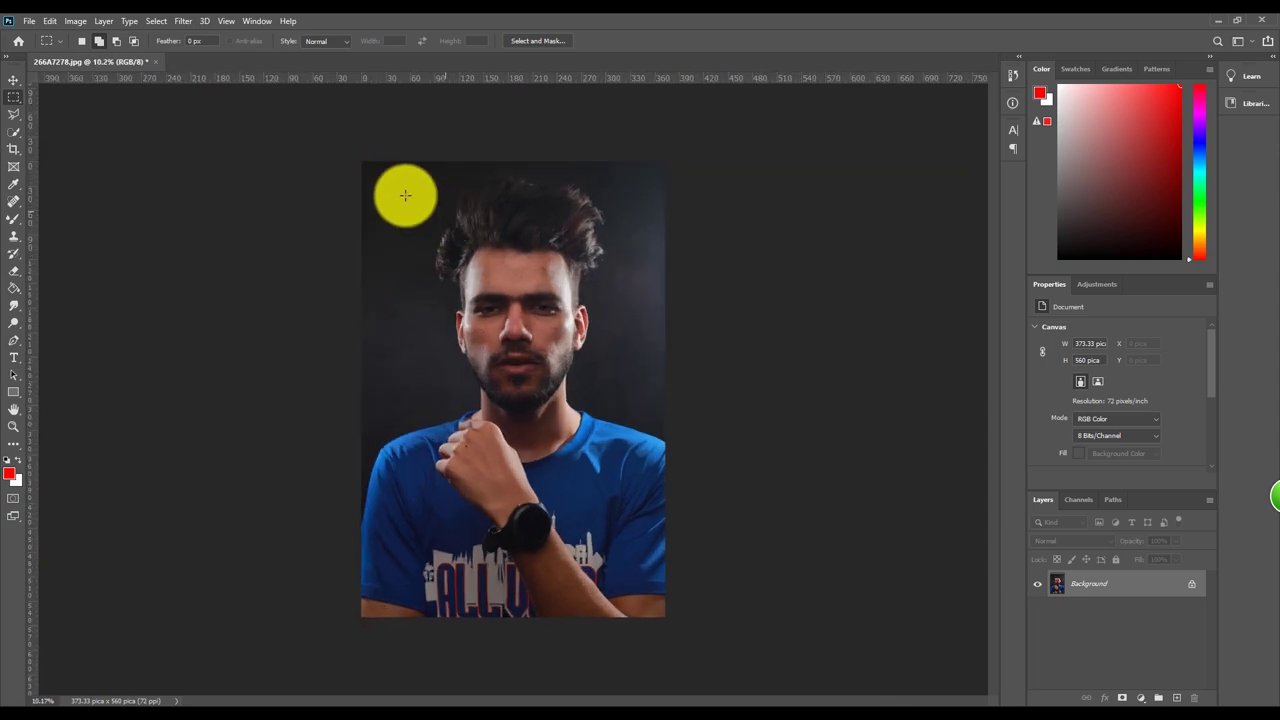
left_click_drag(361, 161, 512, 628)
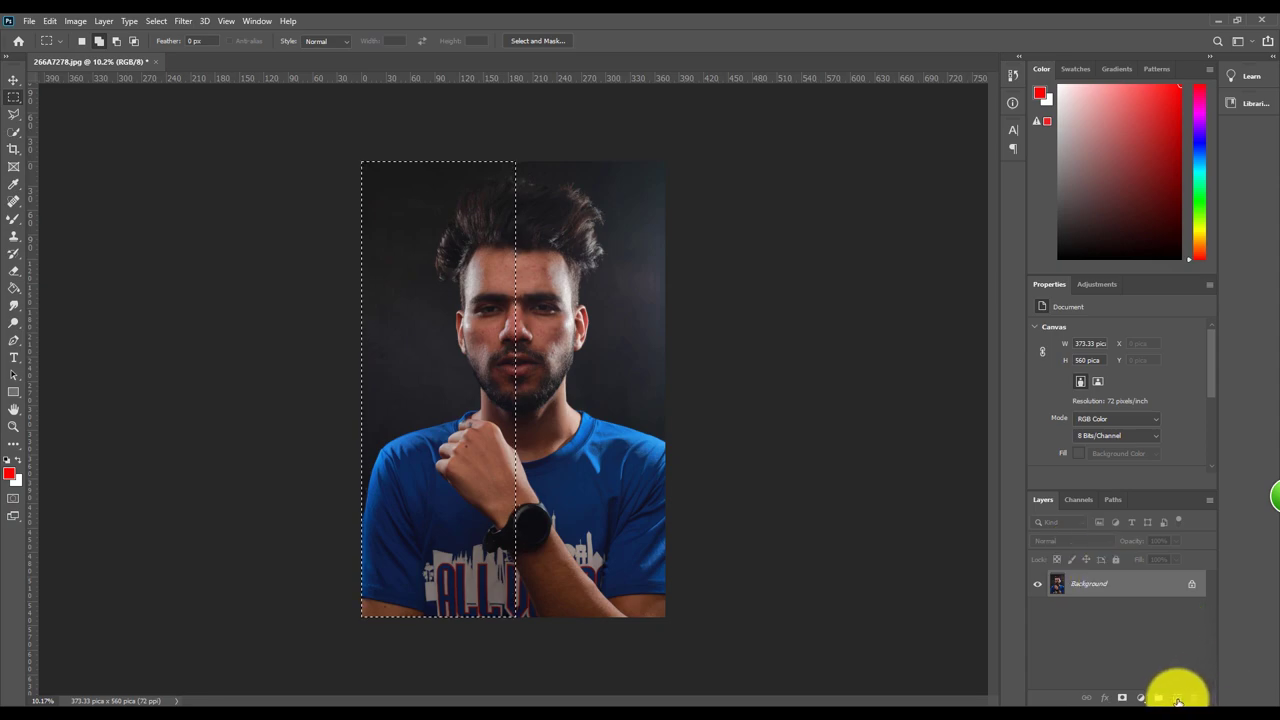
Add a new layer and set up the Brush with foreground colour #000cff.
left_click(1177, 699)
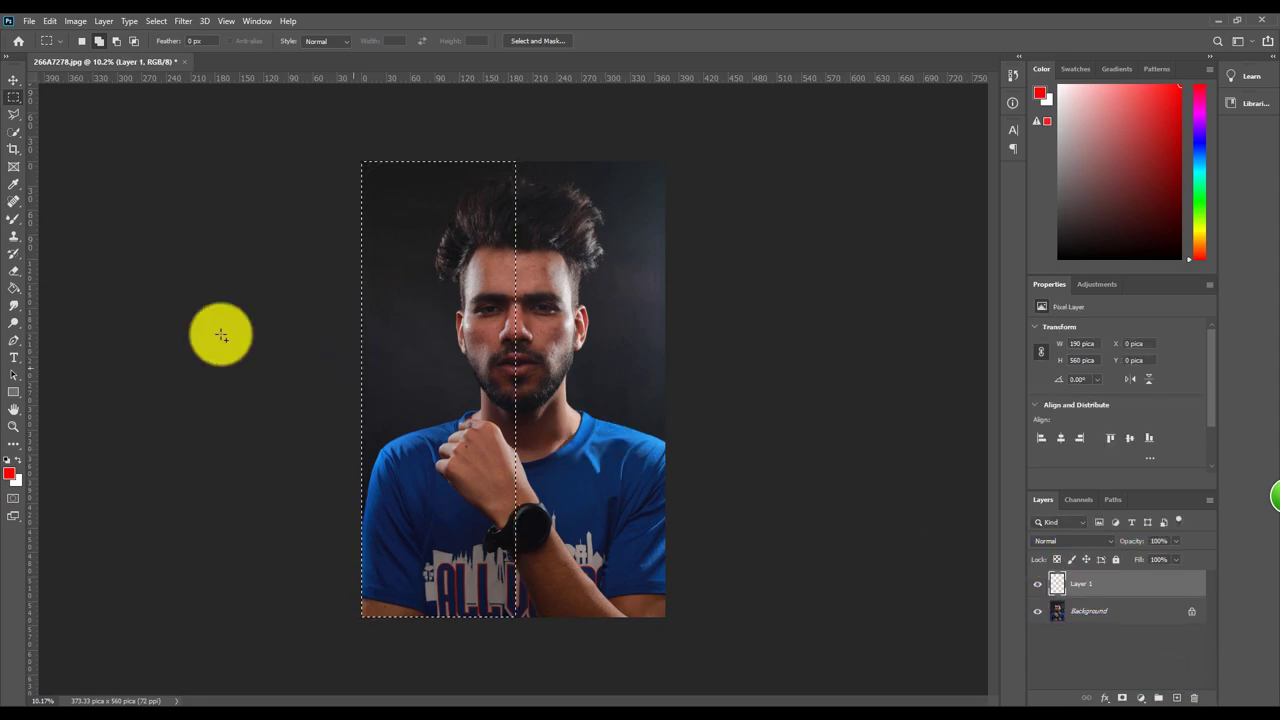
left_click(13, 218)
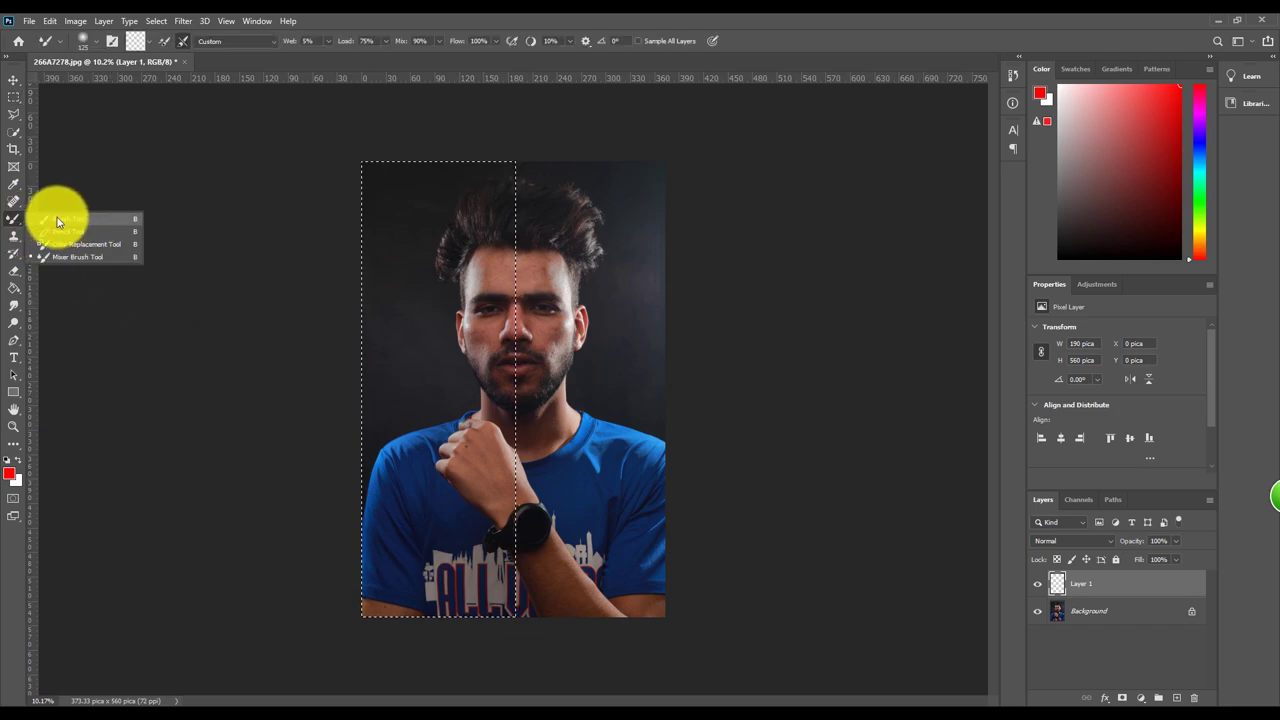
left_click(57, 217)
left_click(305, 42)
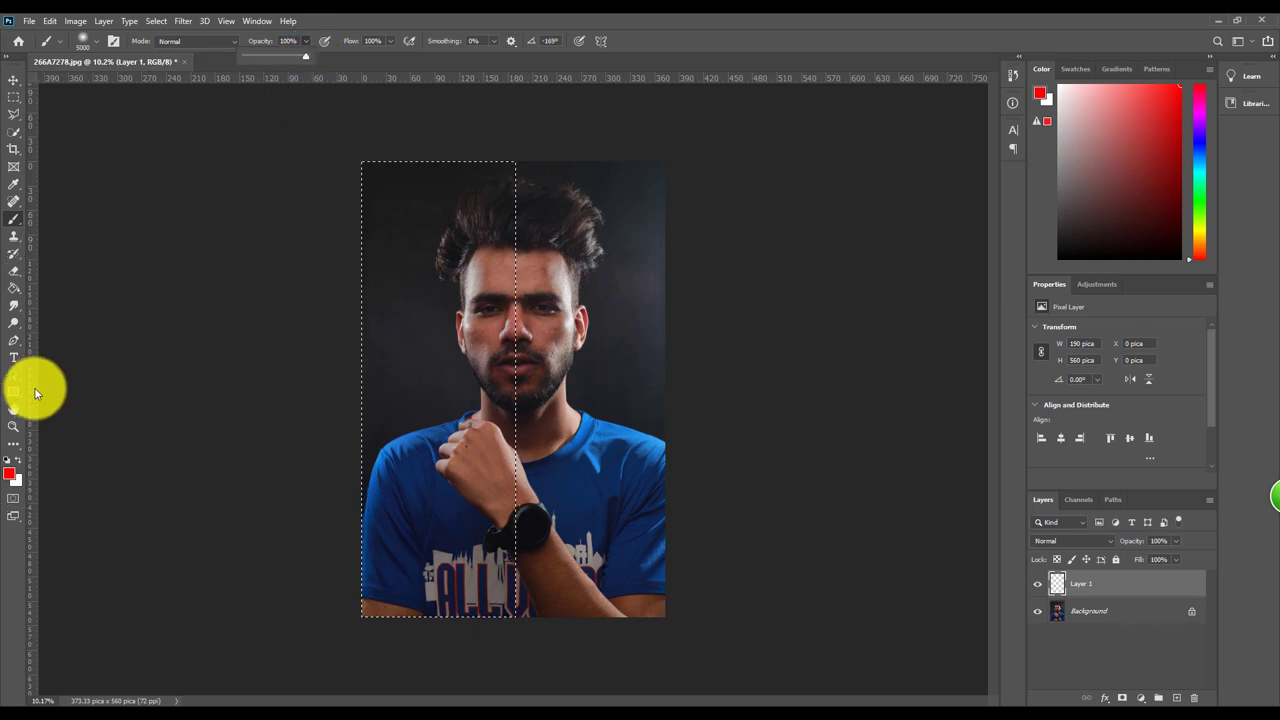
left_click(12, 478)
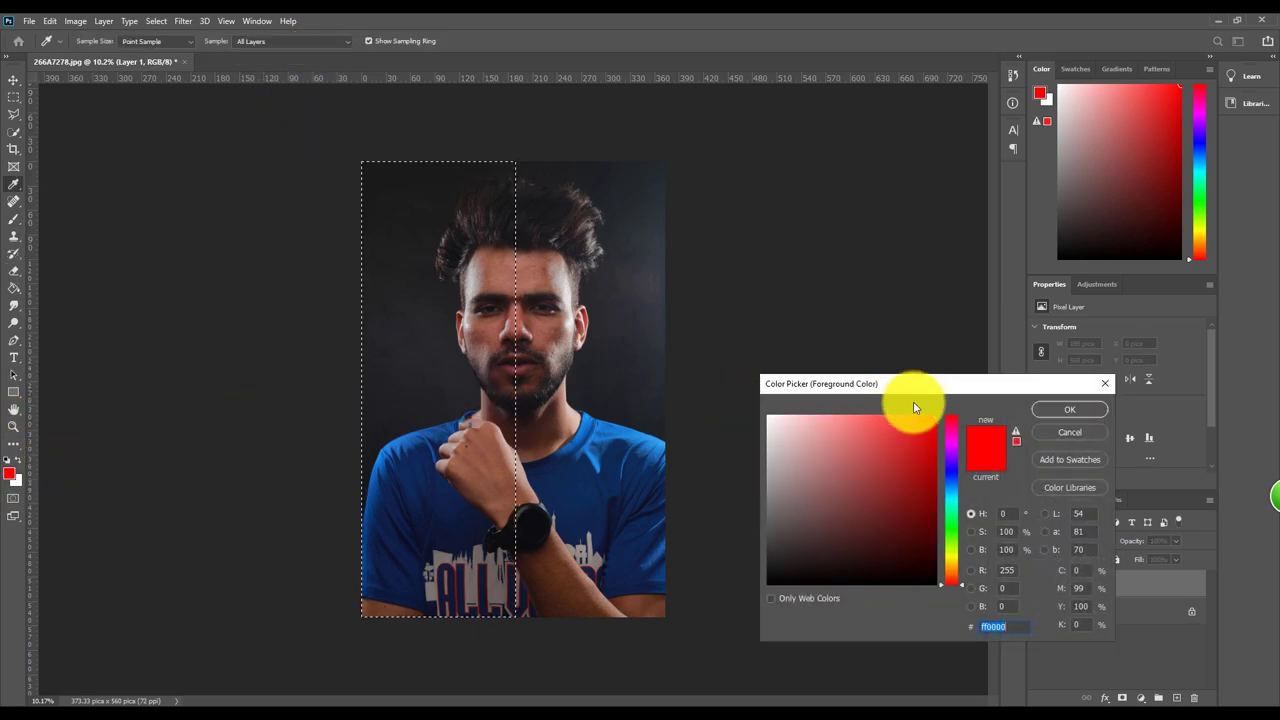
left_click(948, 470)
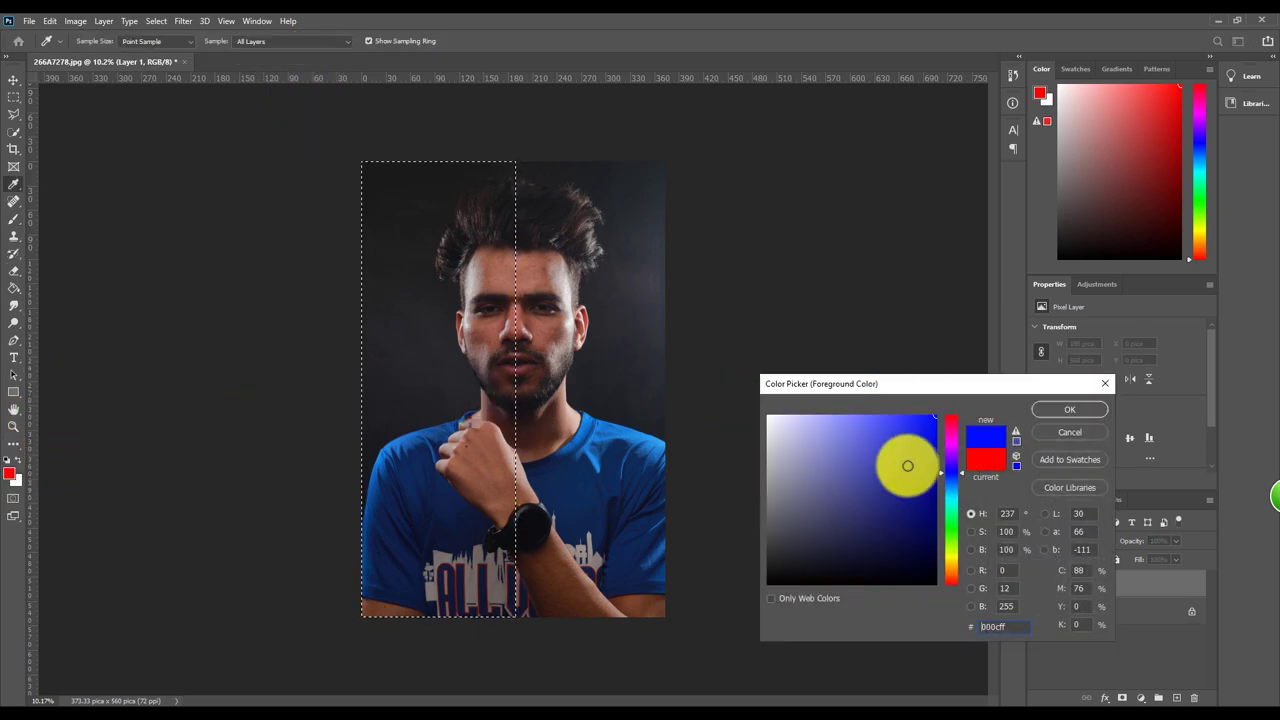
left_click(1047, 414)
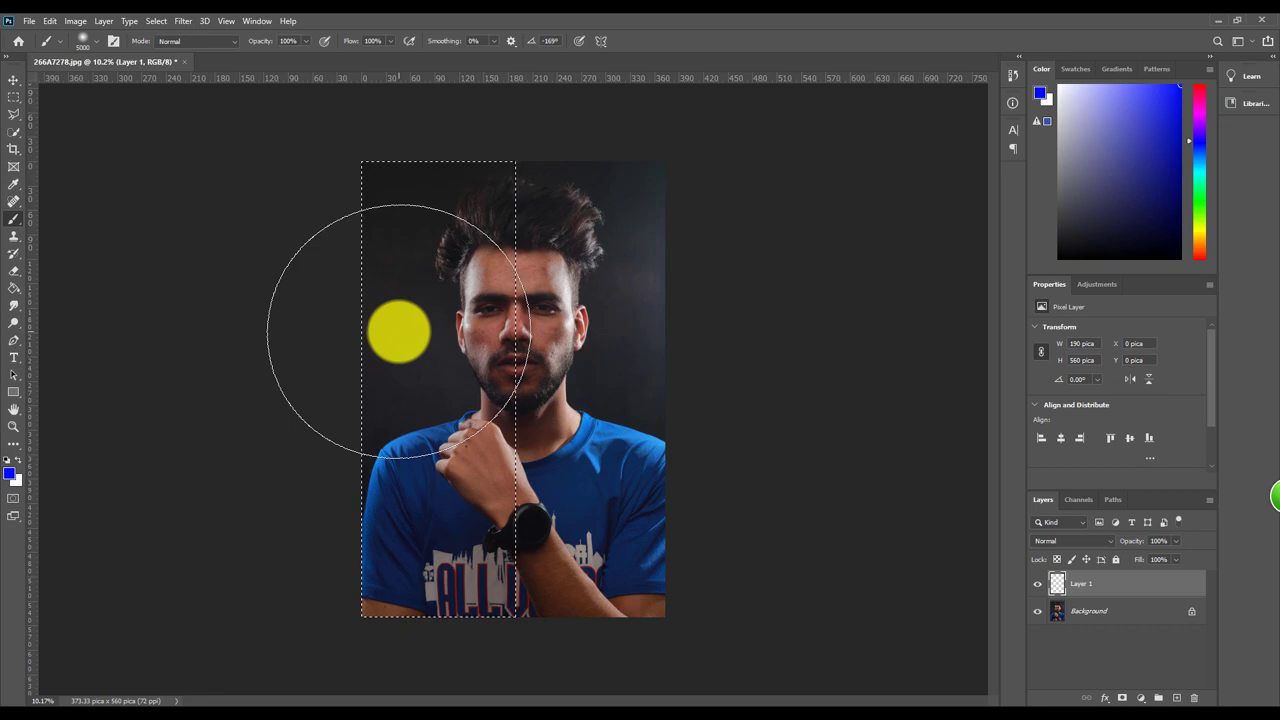
Paint blue inside the selection on Layer 1 and set it to Soft Light.
left_click_drag(399, 331, 526, 360)
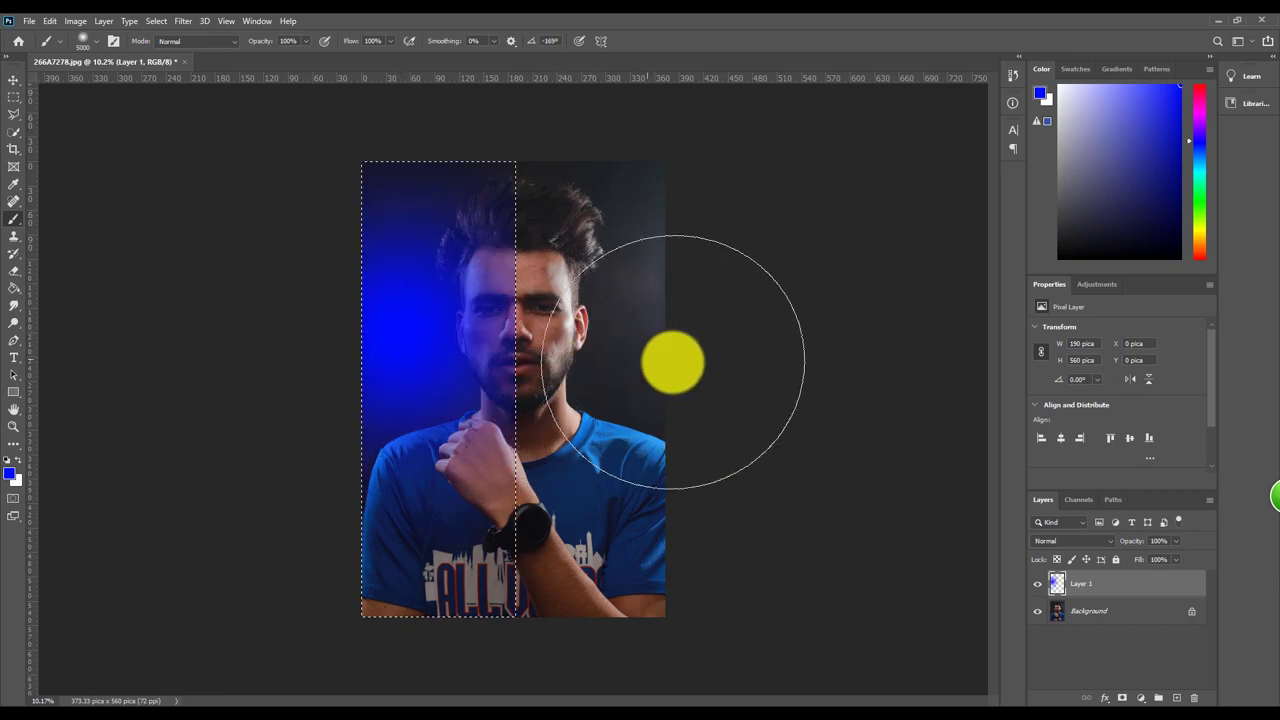
left_click(1068, 542)
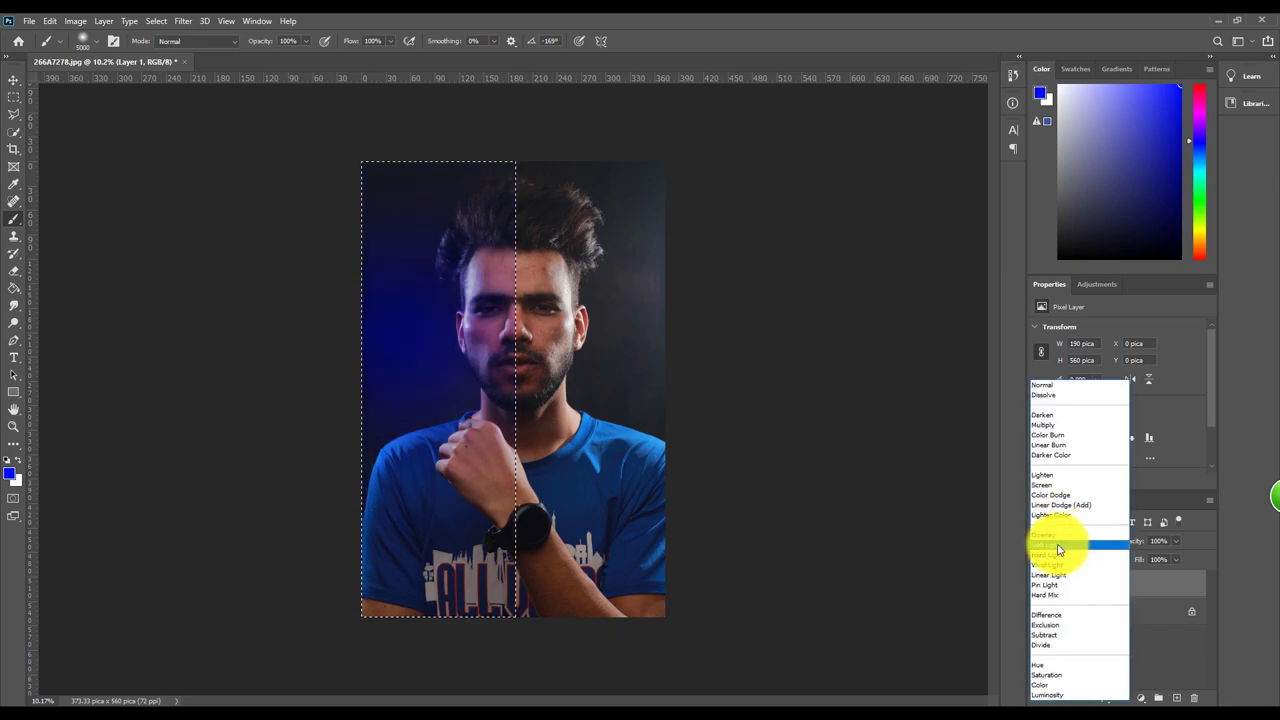
left_click(1059, 546)
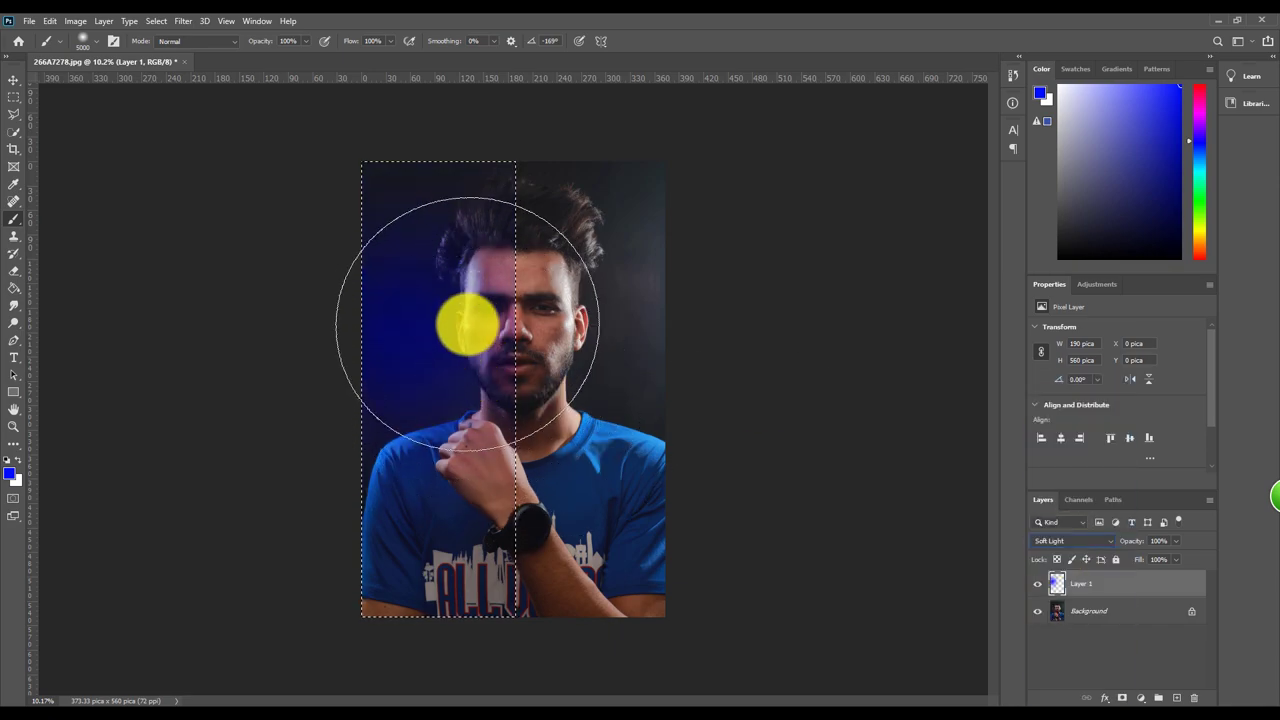
Invert the selection to the right half and set the foreground colour to ff0000.
left_click(14, 134)
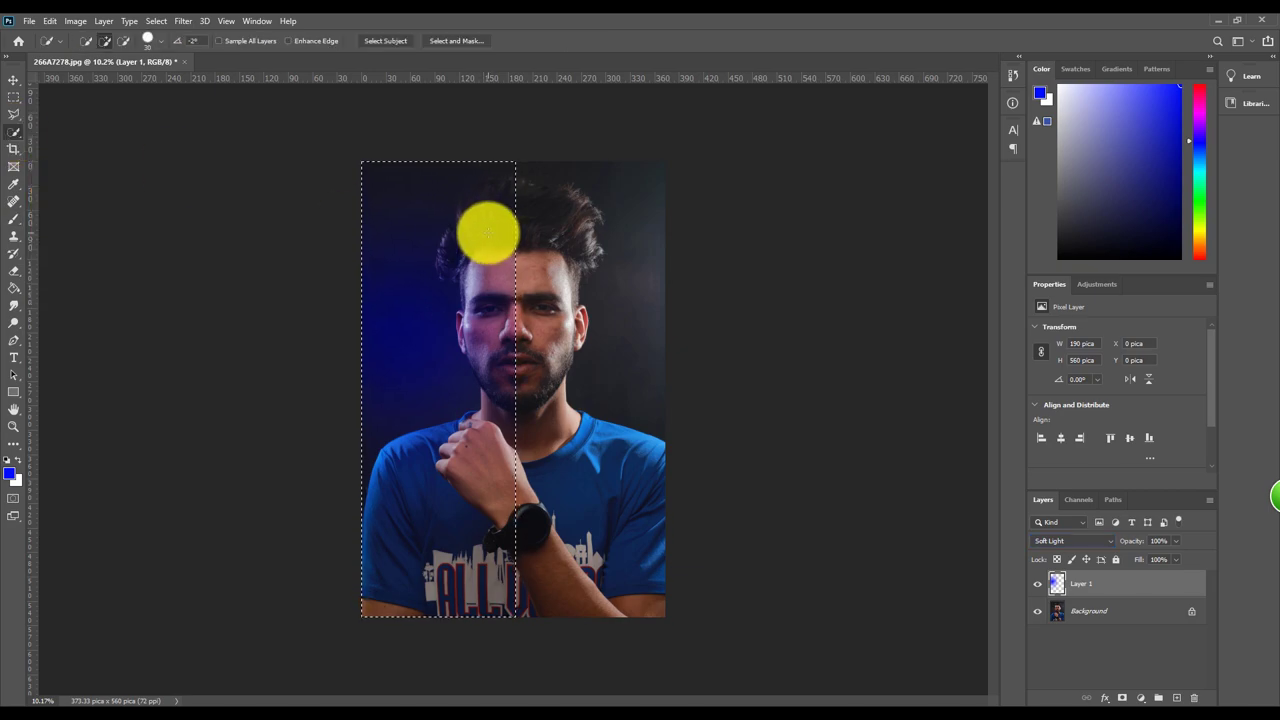
right_click(484, 212)
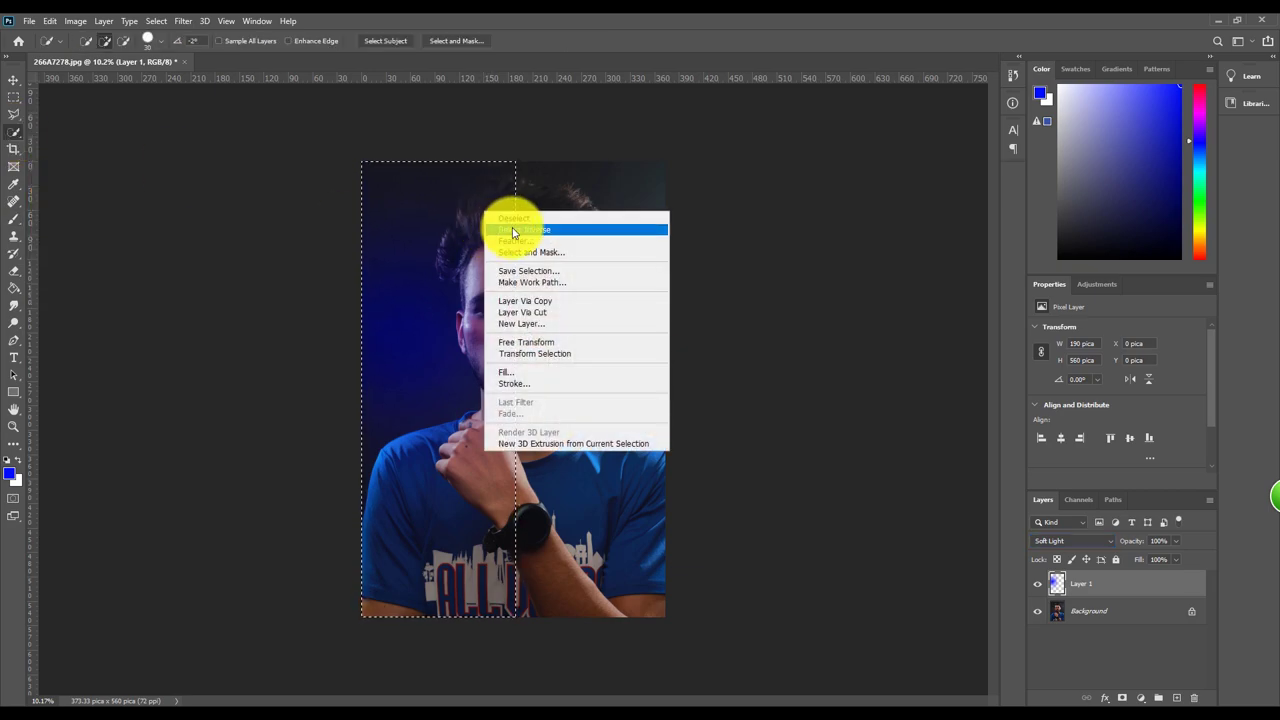
left_click(513, 233)
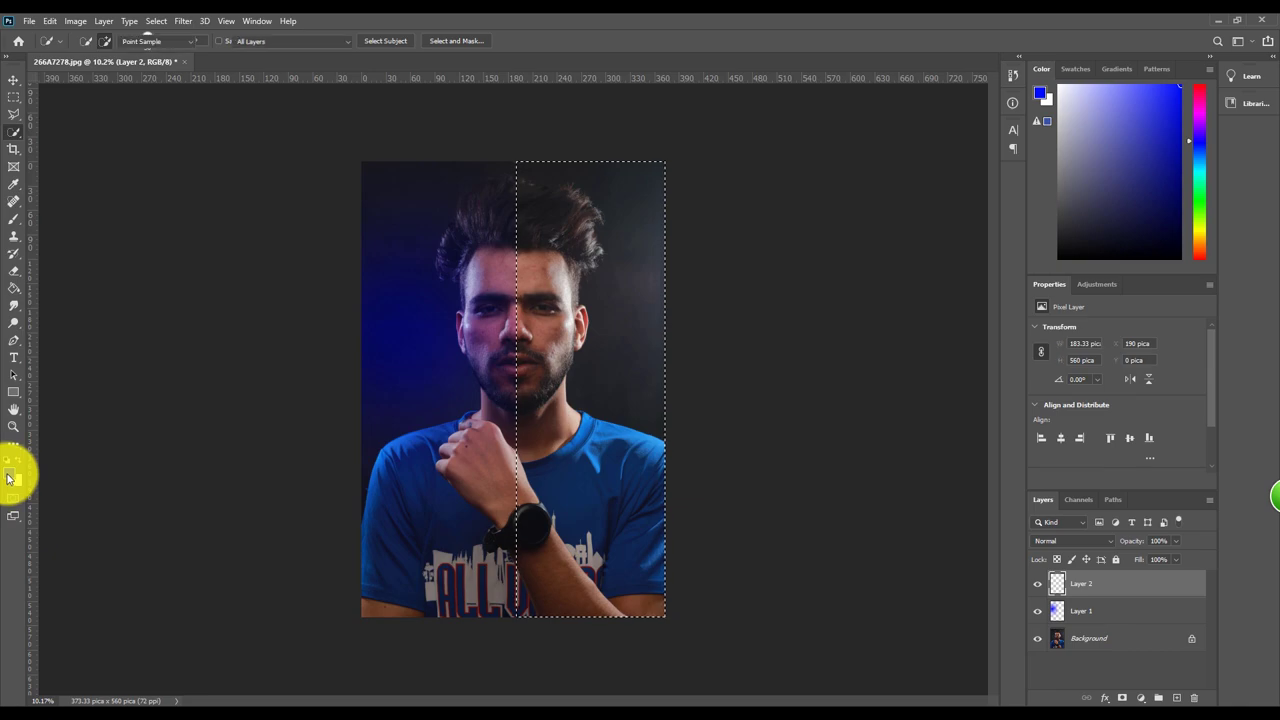
left_click(8, 478)
left_click_drag(943, 471, 940, 392)
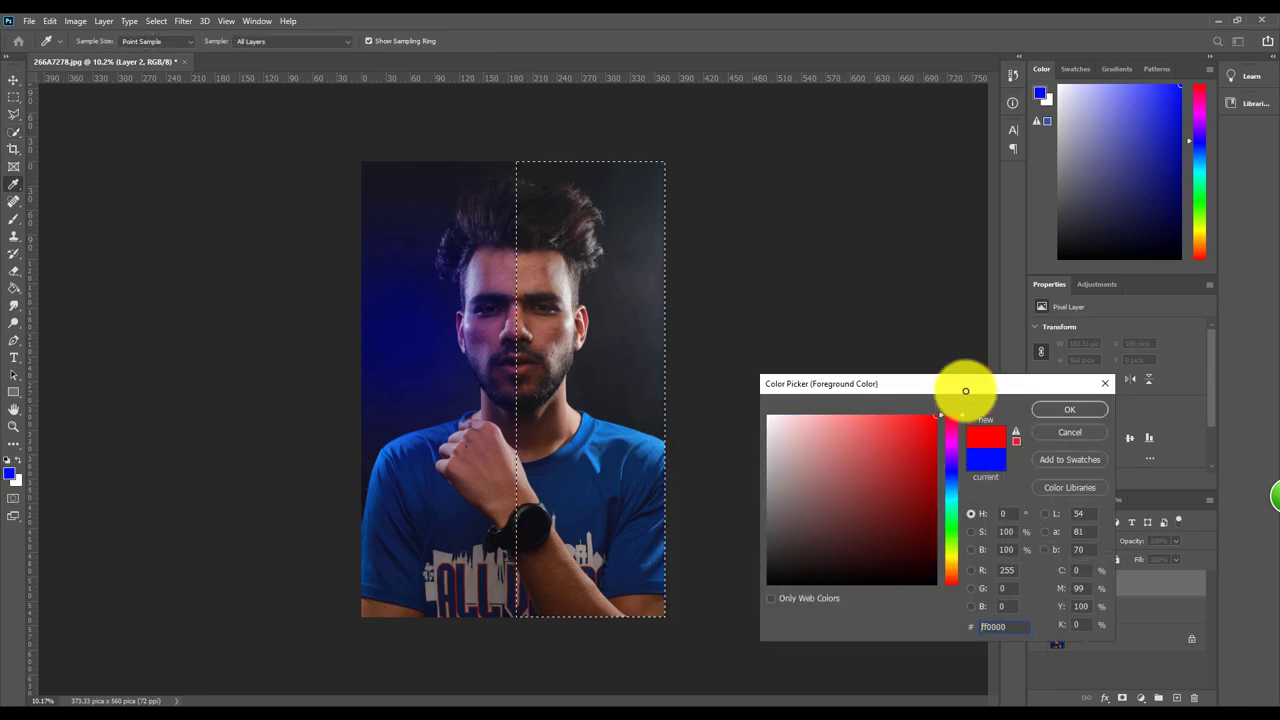
left_click(1049, 413)
Brush red over the right half on Layer 2 and blend it in Soft Light.
left_click(13, 221)
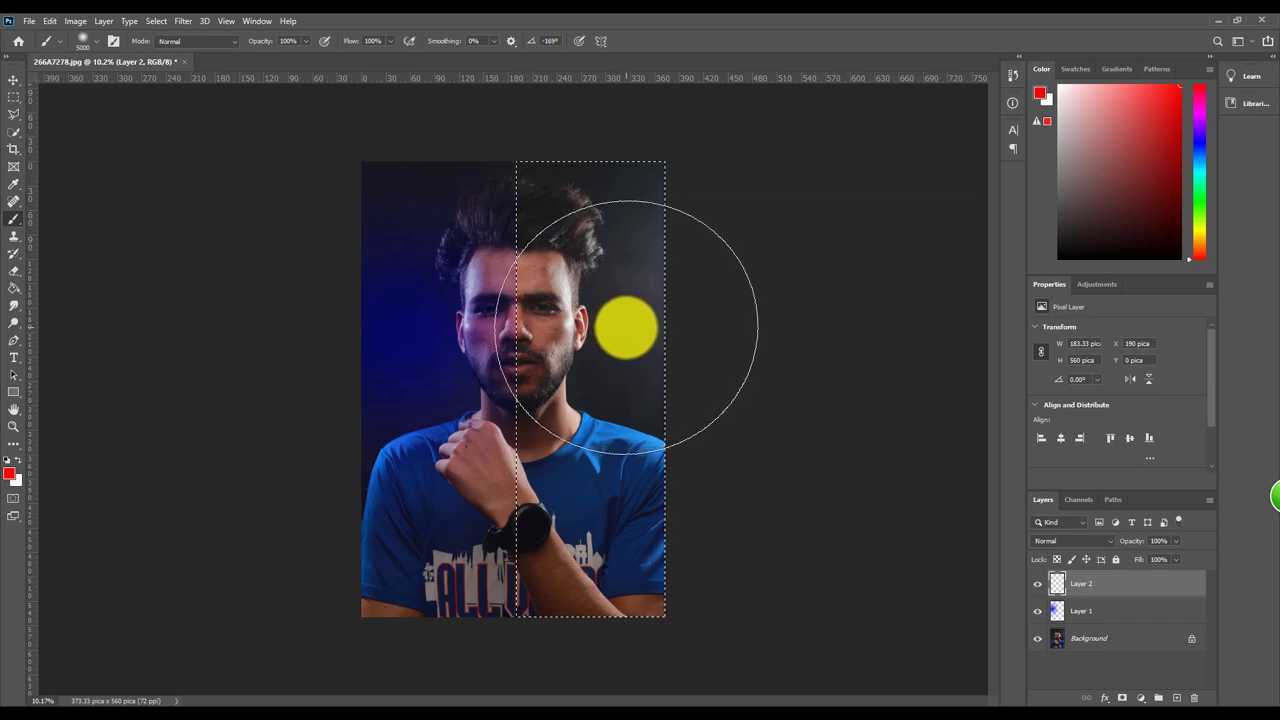
left_click(626, 327)
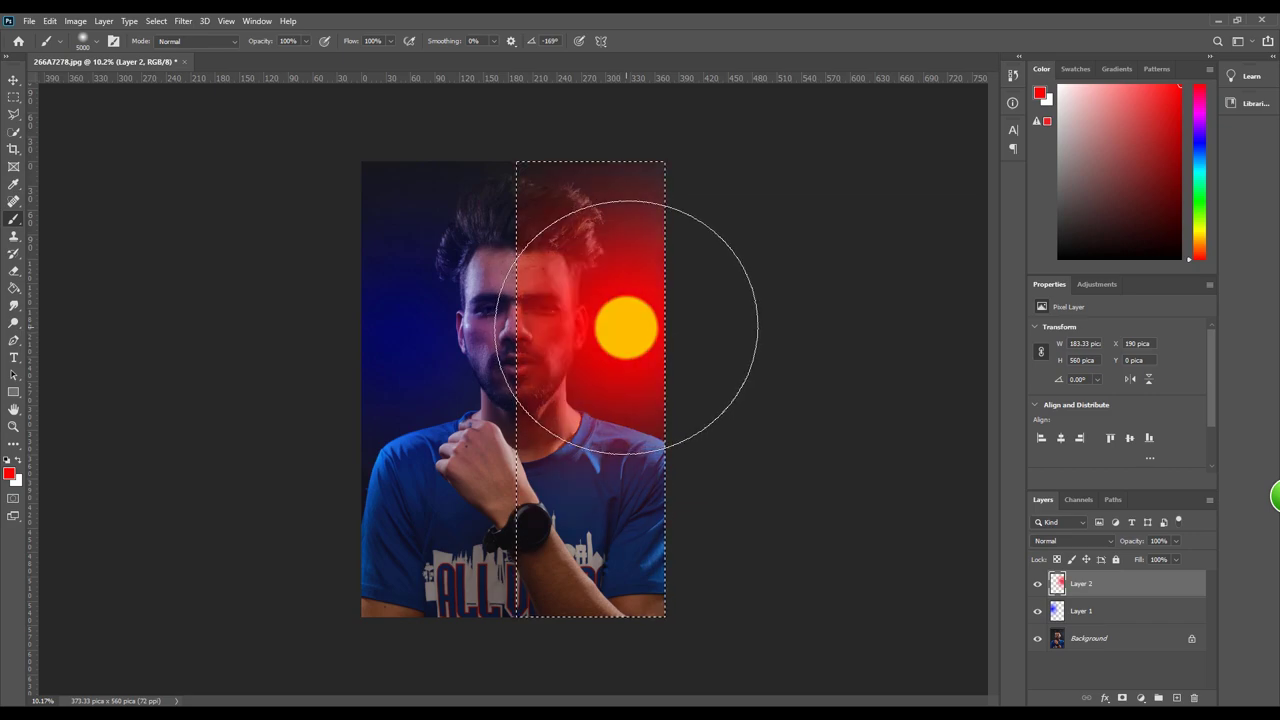
left_click(1050, 539)
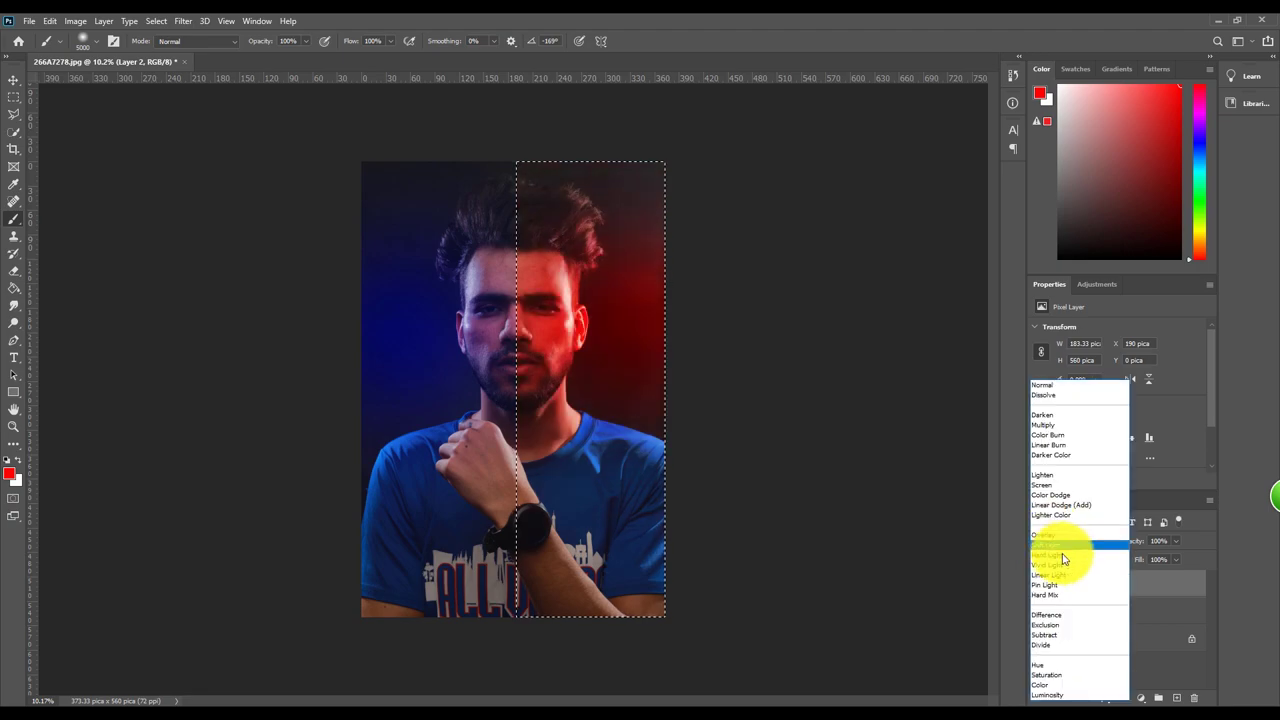
left_click(1050, 546)
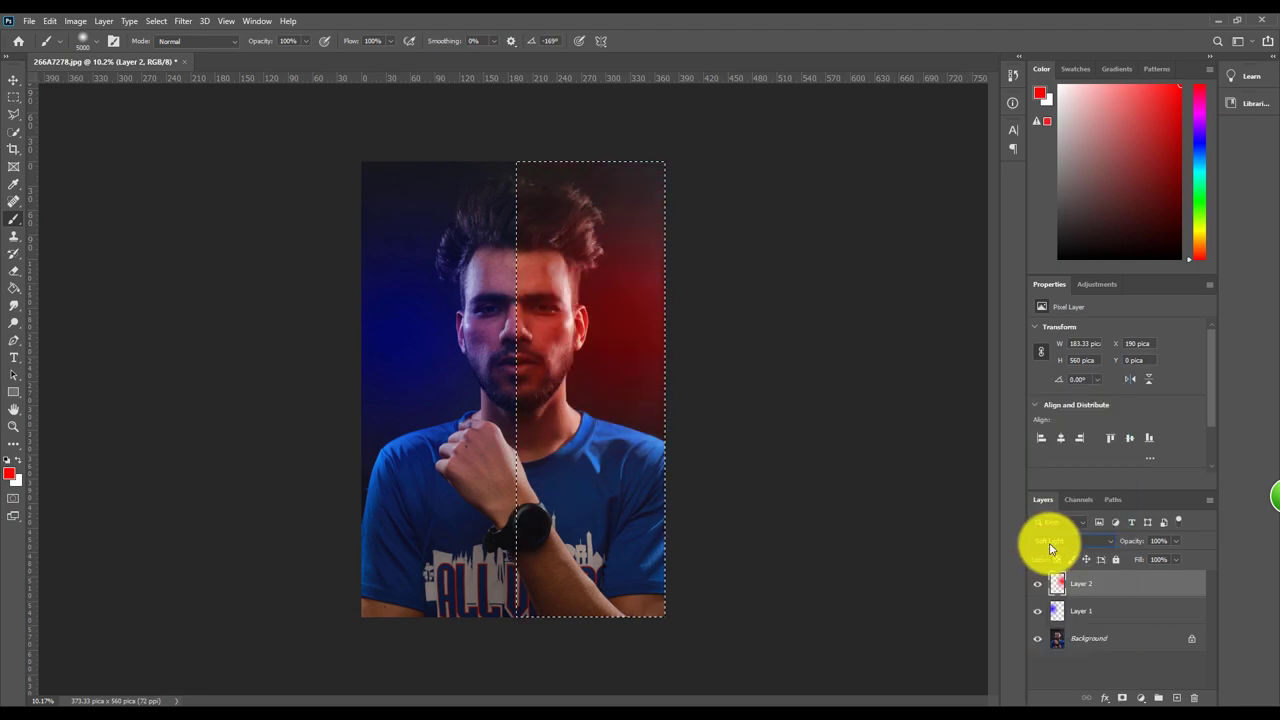
left_click(11, 131)
Clear the selection and inspect the seam between the blue and red halves.
right_click(601, 291)
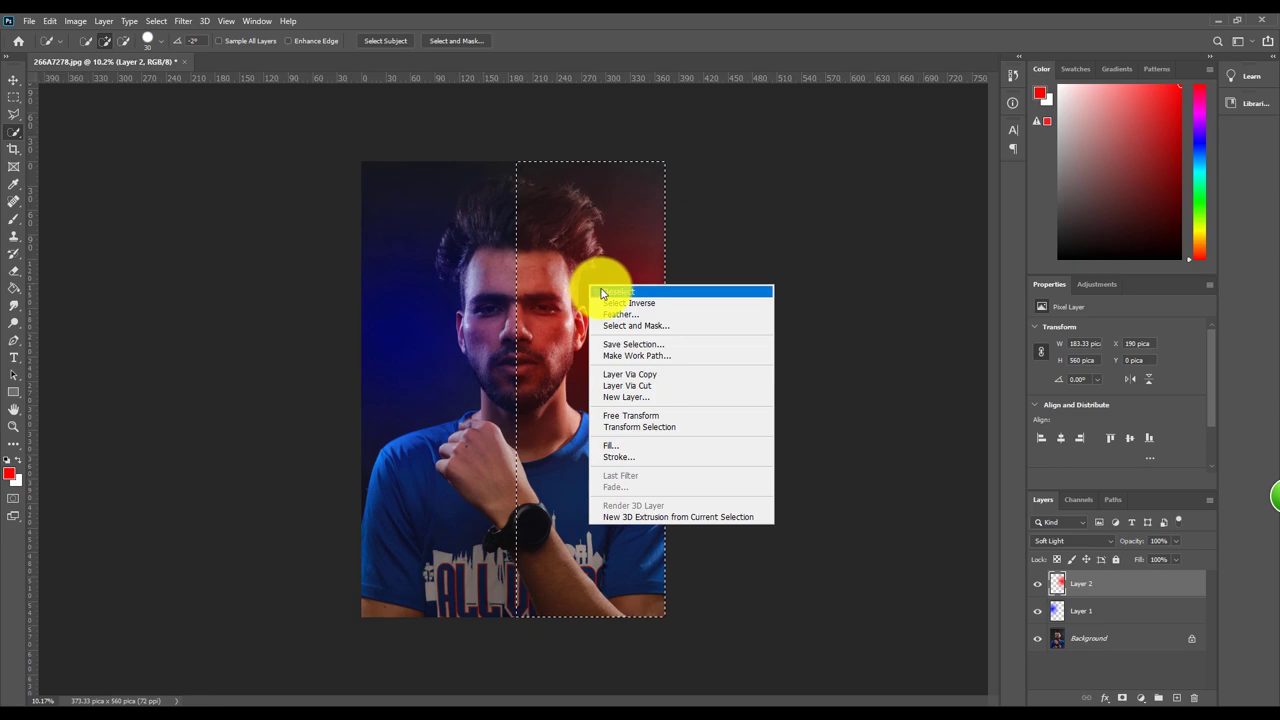
left_click(601, 291)
scroll(517, 277, "up", 2)
scroll(517, 270, "up", 2)
scroll(520, 262, "up", 1)
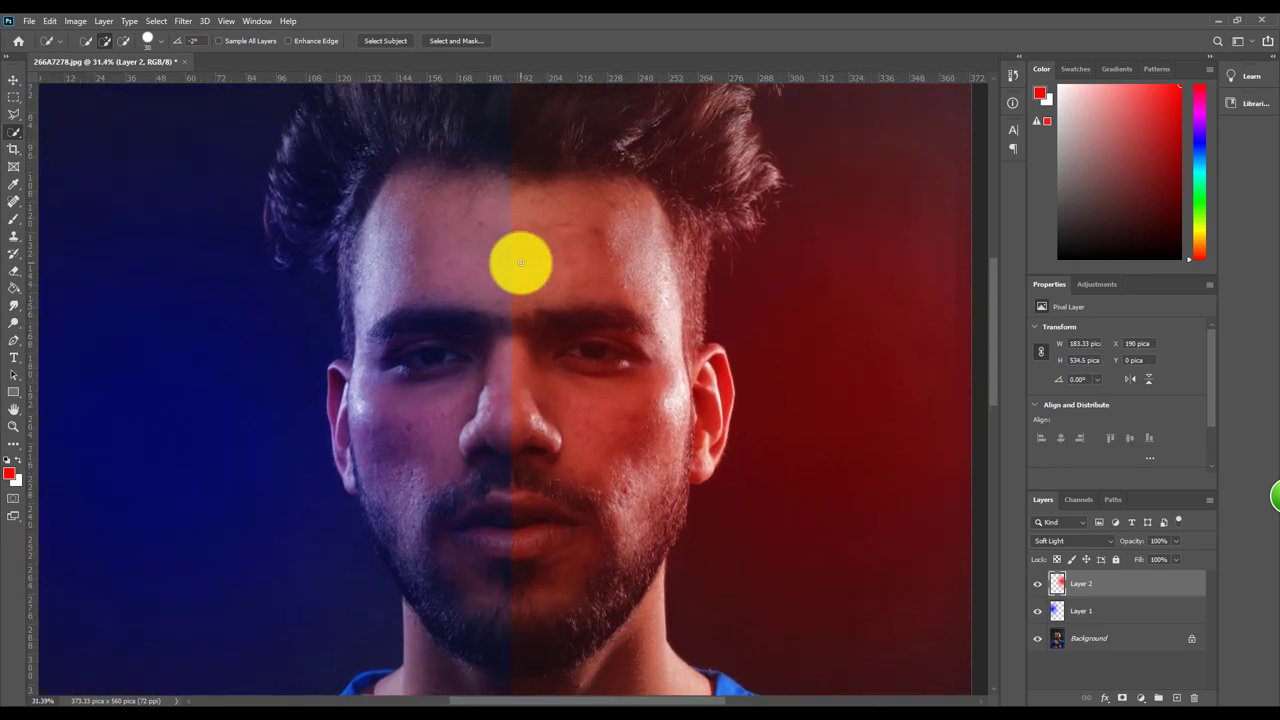
scroll(520, 262, "down", 4)
scroll(520, 264, "up", 5)
scroll(521, 266, "down", 2)
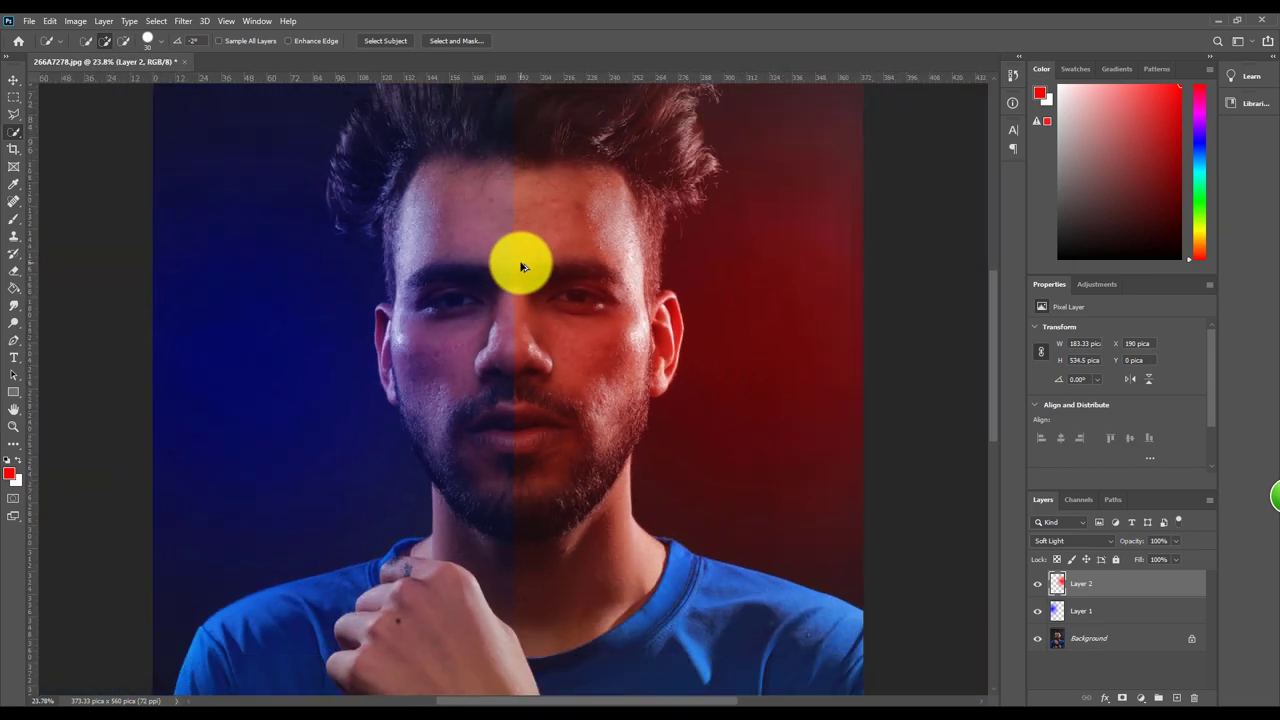
scroll(517, 264, "down", 2)
scroll(505, 258, "up", 1)
scroll(512, 220, "up", 4)
scroll(530, 185, "up", 1)
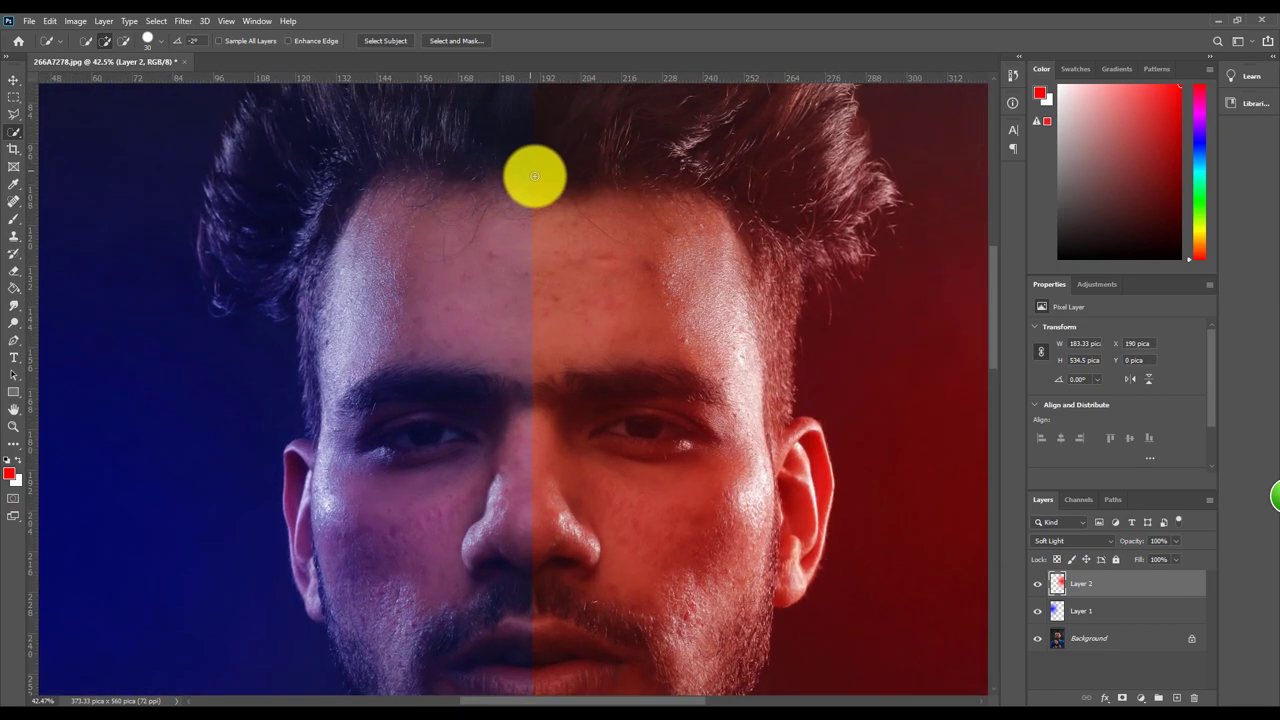
scroll(536, 185, "down", 1)
scroll(540, 194, "down", 2)
scroll(534, 210, "down", 2)
scroll(524, 245, "down", 1)
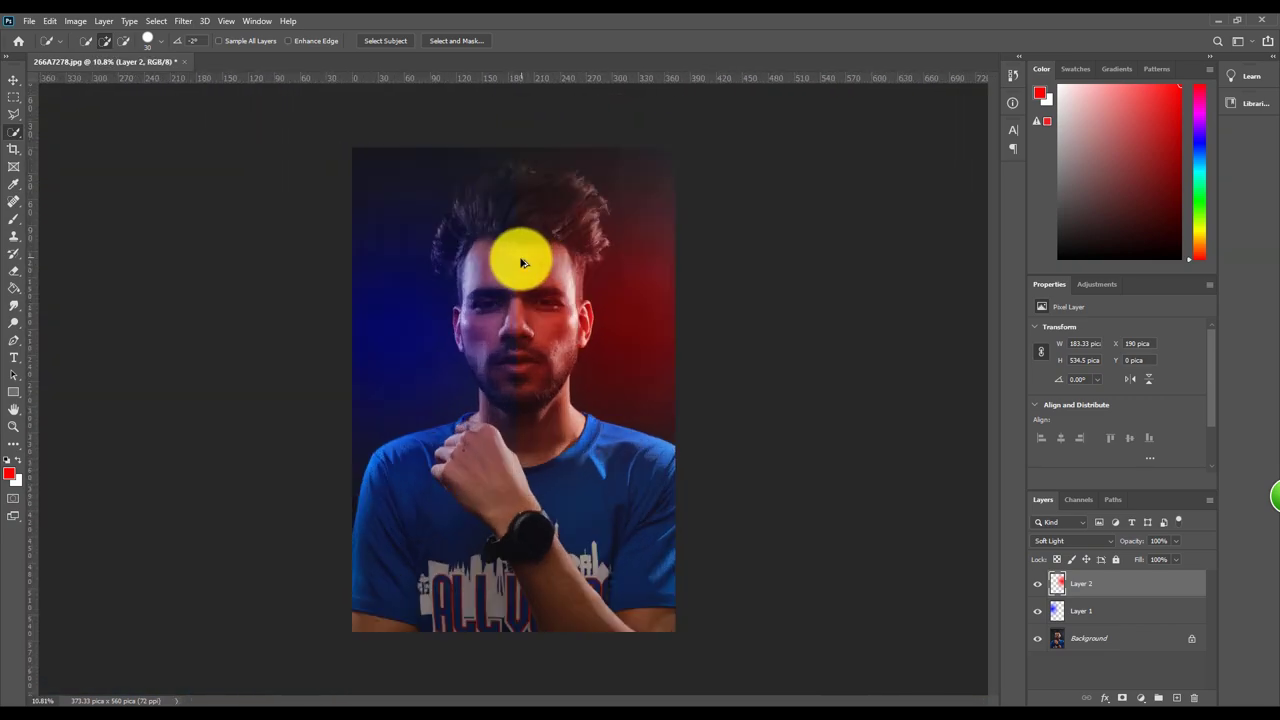
scroll(522, 270, "up", 3)
scroll(516, 290, "up", 2)
scroll(514, 294, "up", 1)
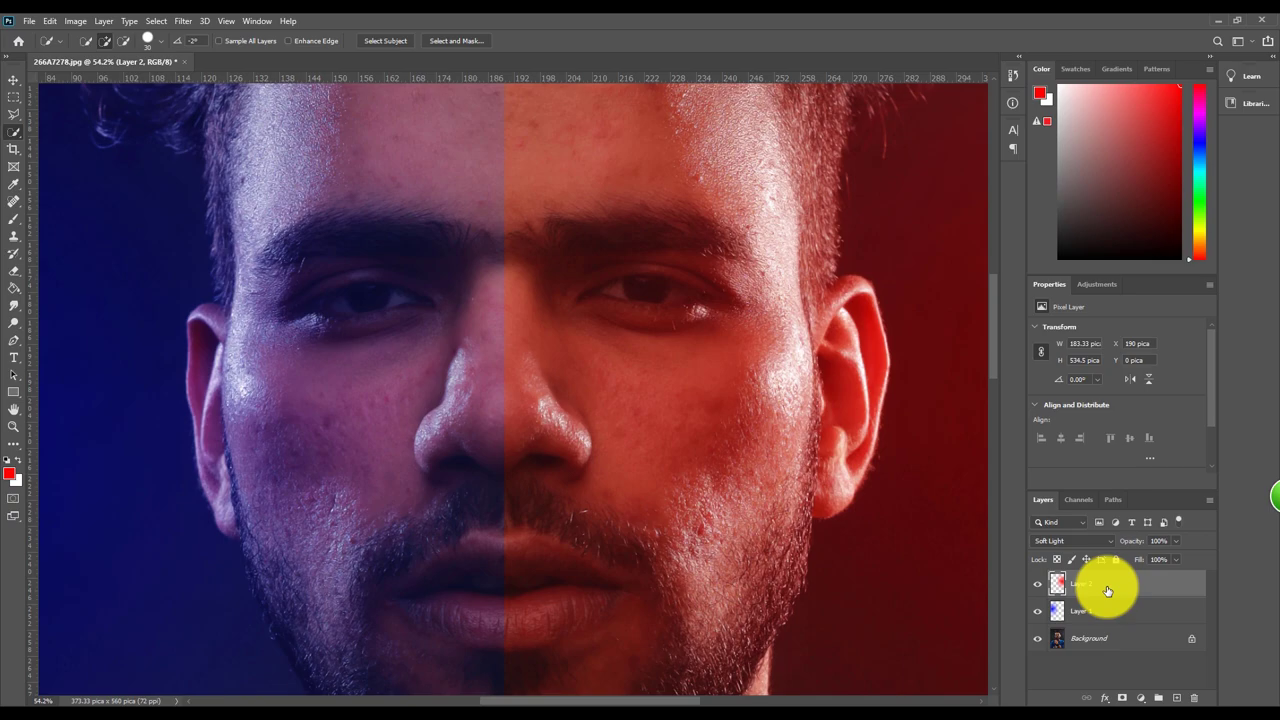
Nudge red Layer 2 three steps left with Free Transform and commit.
key("ctrl+t")
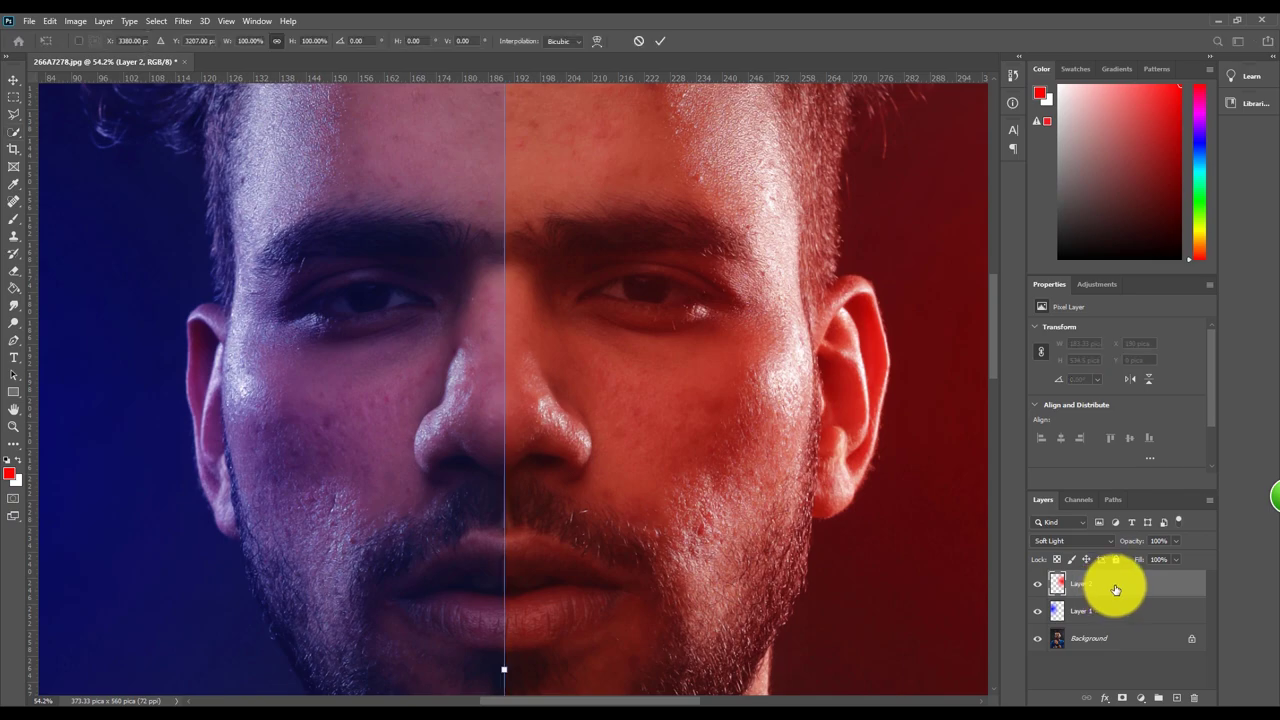
key("Left")
key("Left")
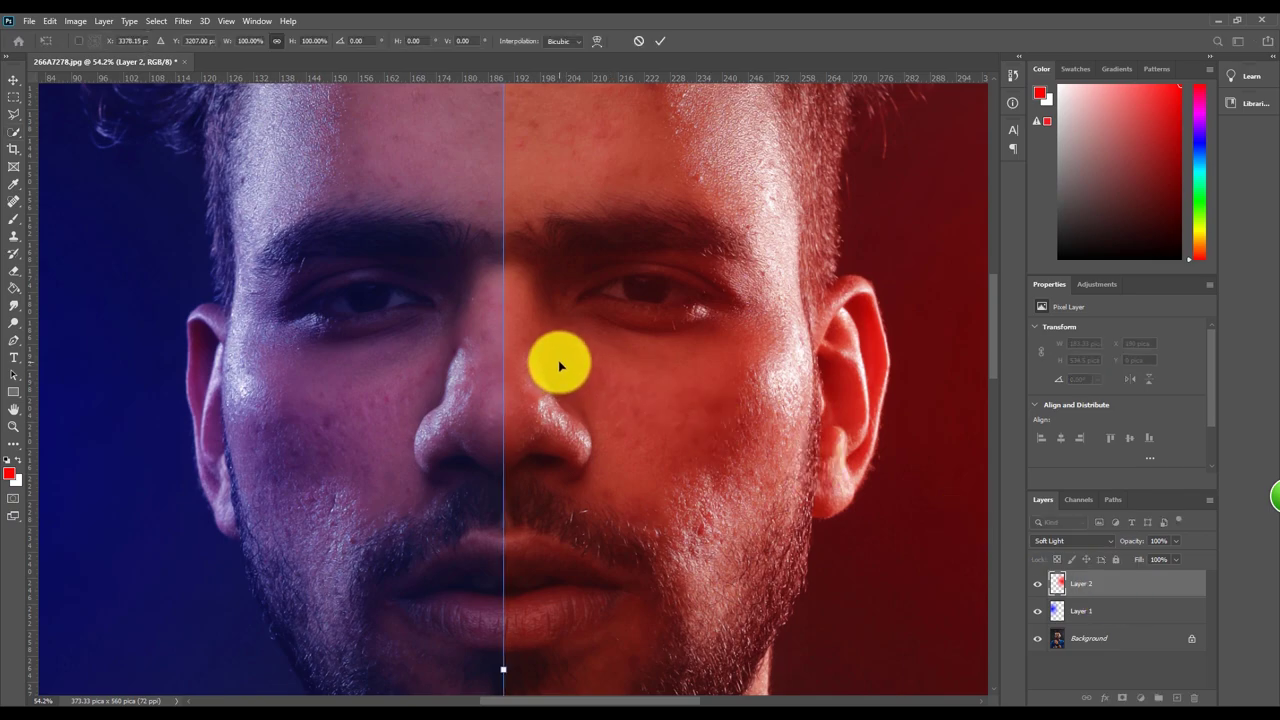
key("Left")
key("Left")
key("Left")
key("Left")
key("Left")
key("Left")
key("Left")
key("Left")
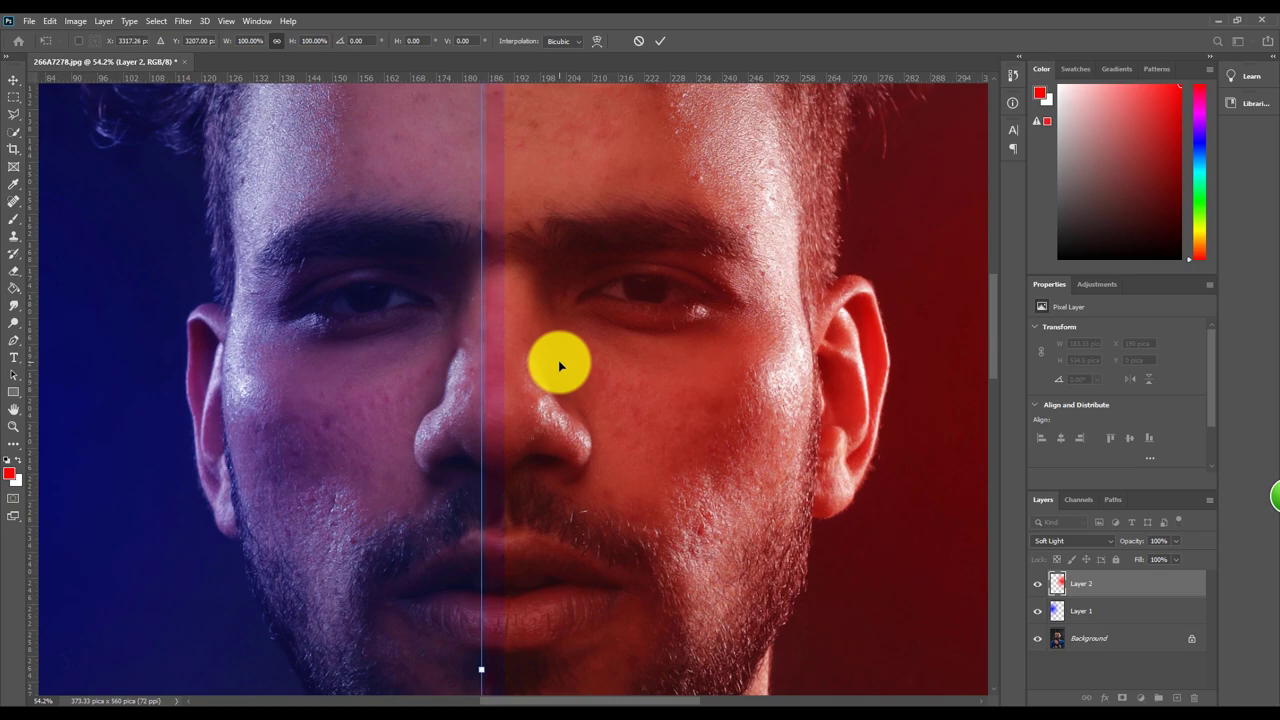
key("Left")
key("Left")
key("Left")
key("Left")
key("Left")
key("Left")
key("Left")
key("Left")
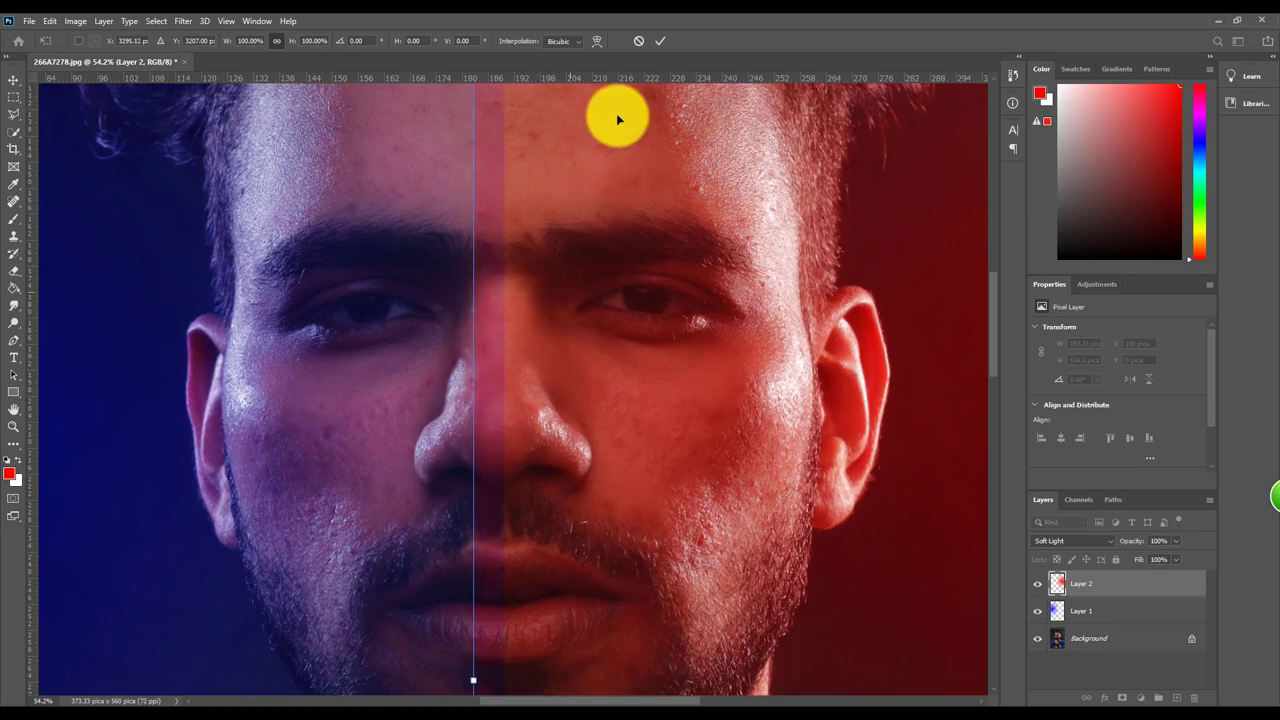
left_click(660, 41)
Shift blue Layer 1's edge right to the face centre and commit the transform.
left_click(1104, 622)
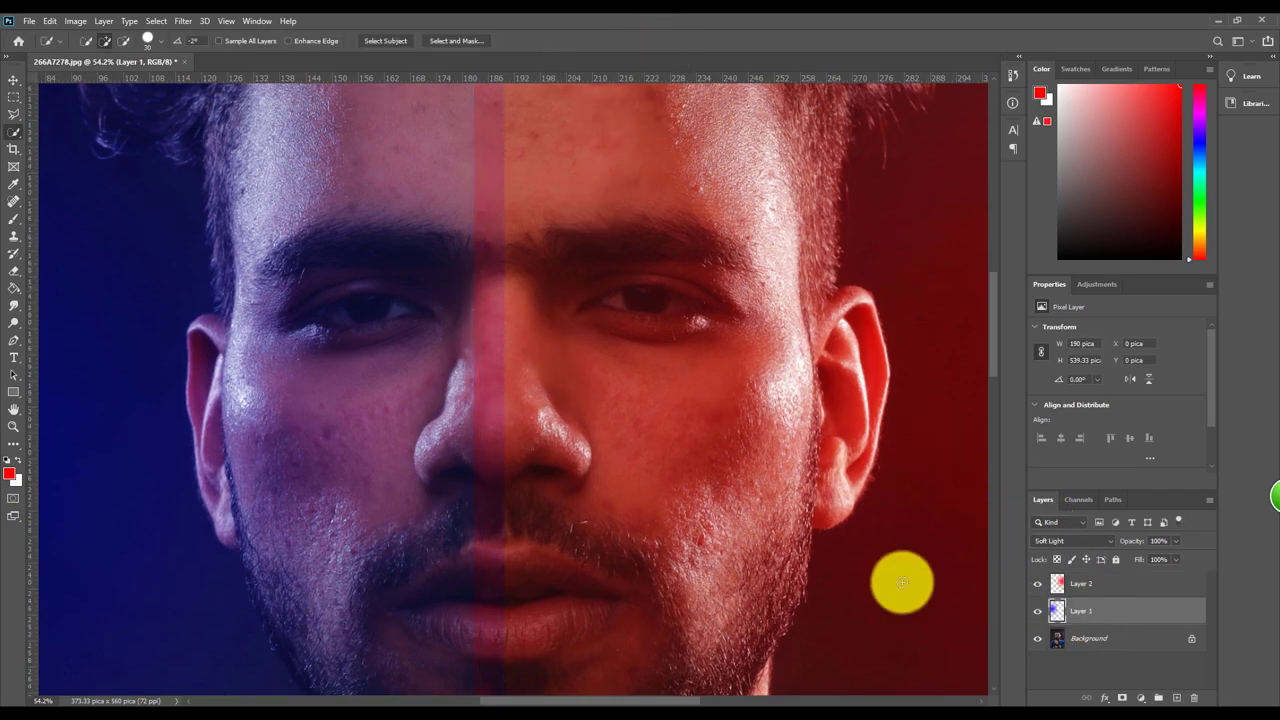
key("ctrl+t")
left_click_drag(560, 392, 561, 381)
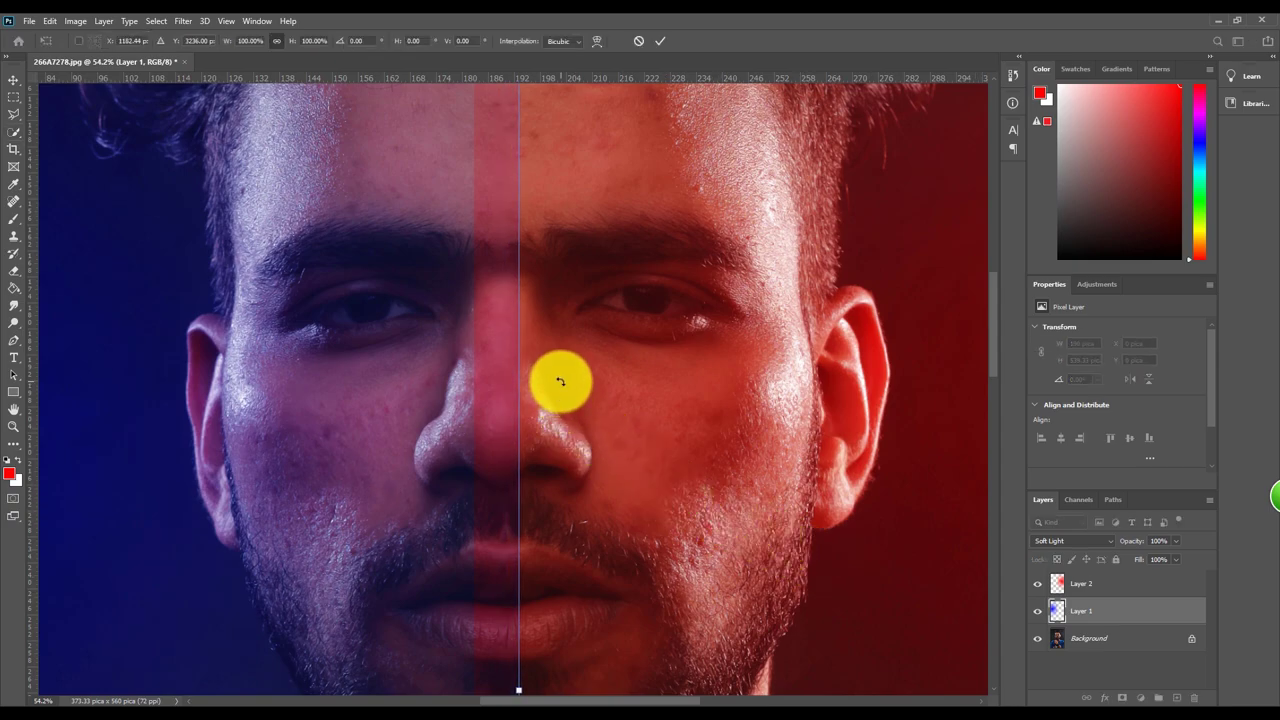
left_click(663, 43)
key("w")
scroll(566, 263, "down", 5)
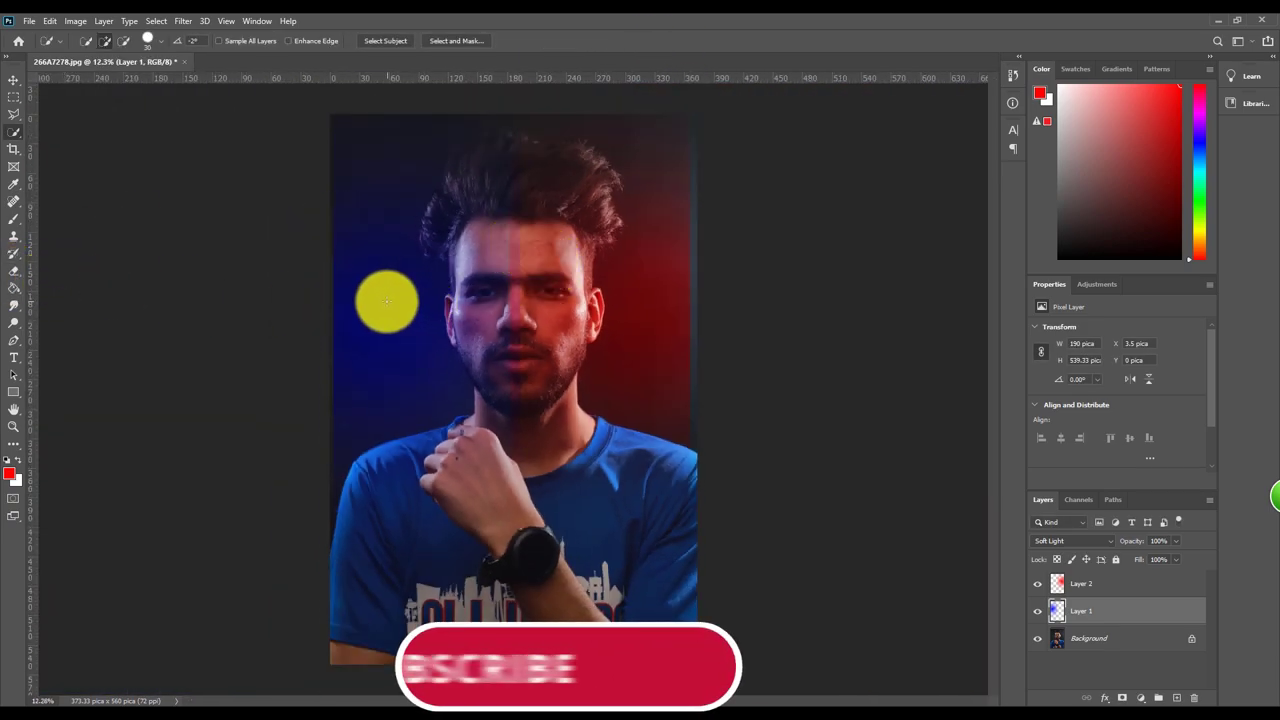
Choose the Eraser tool and zoom in on the seam.
left_click(14, 271)
scroll(494, 191, "up", 2)
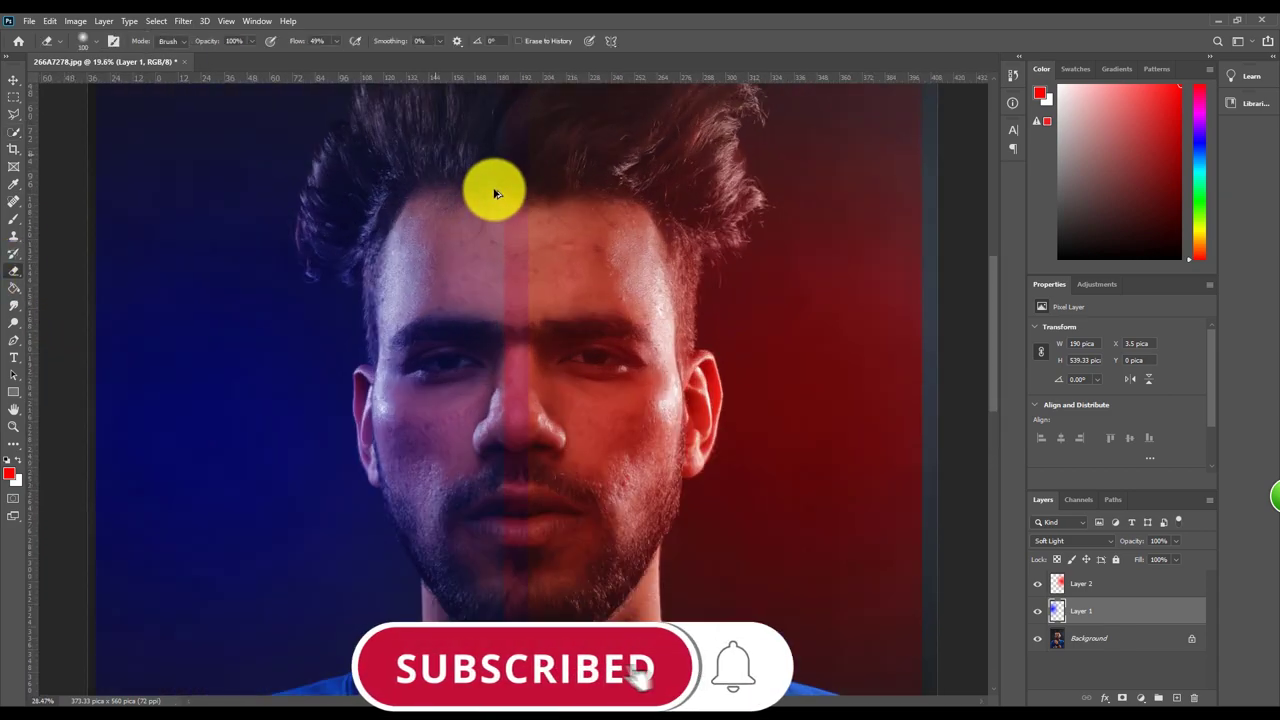
scroll(515, 197, "up", 2)
scroll(530, 230, "up", 1)
scroll(490, 255, "up", 3)
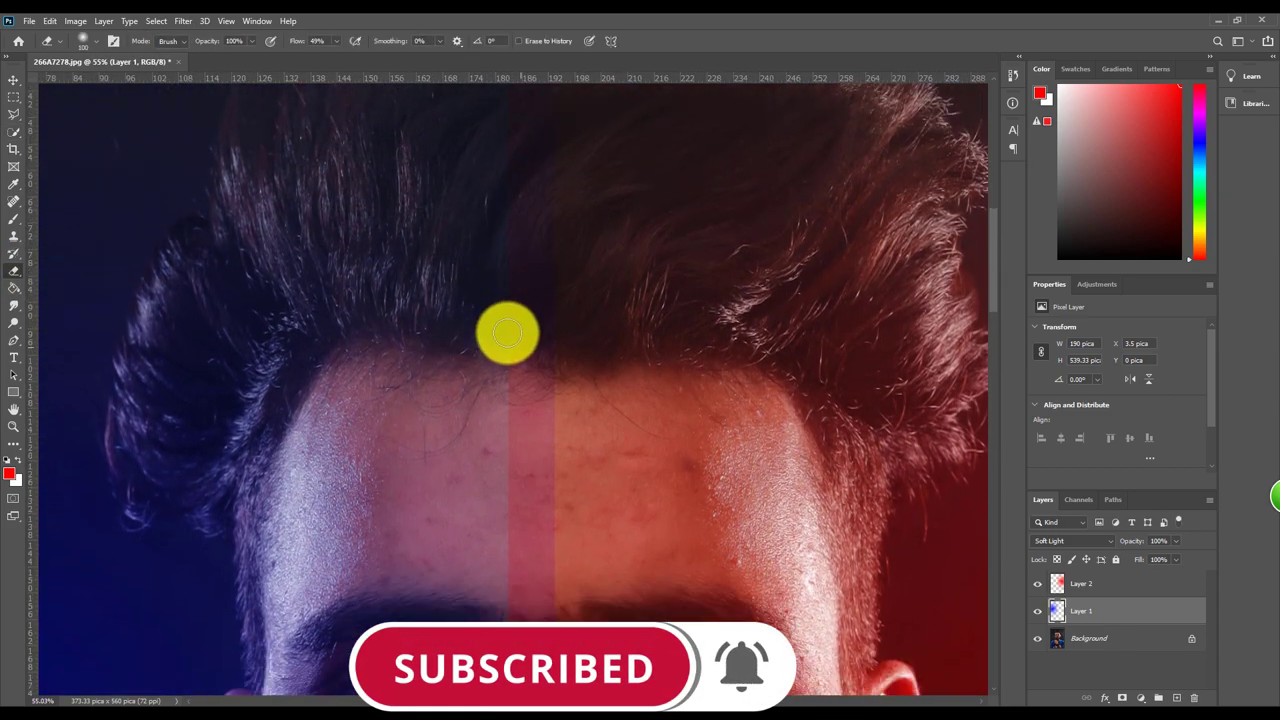
Erase along the seam on red Layer 2 across the lips, chin and neck.
left_click(1085, 588)
scroll(620, 330, "down", 2)
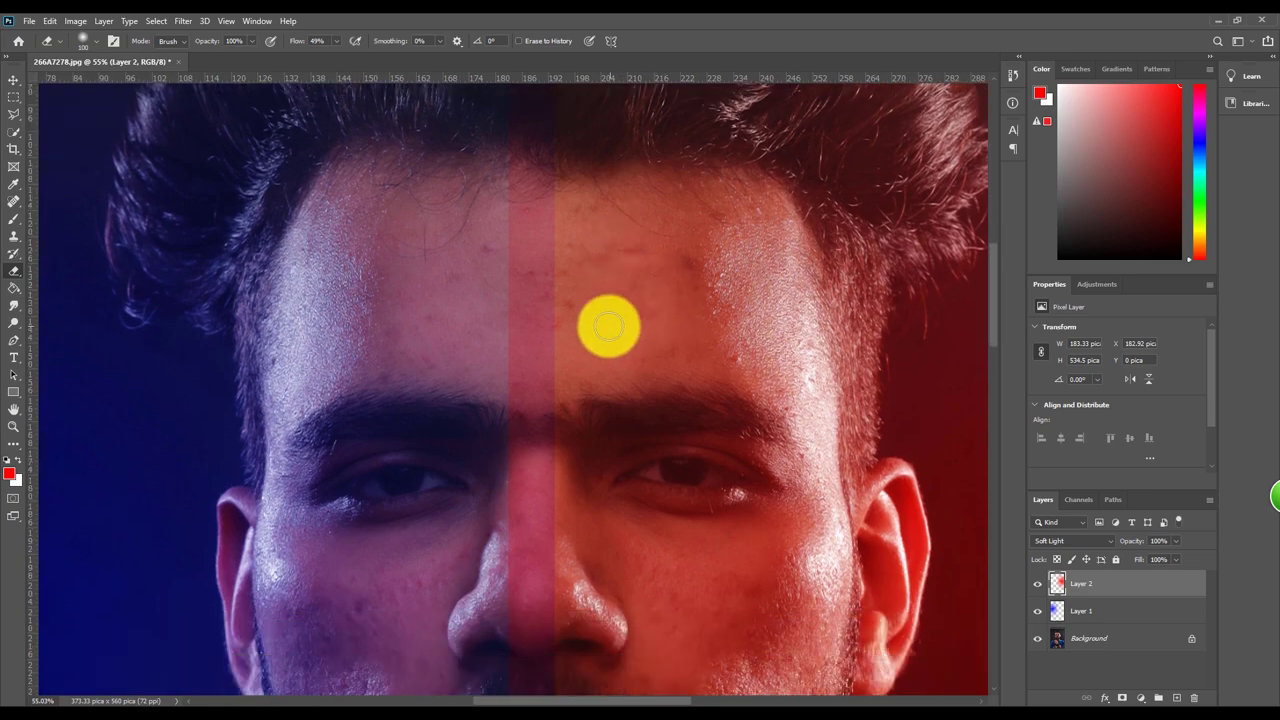
left_click(1037, 584)
left_click(1037, 584)
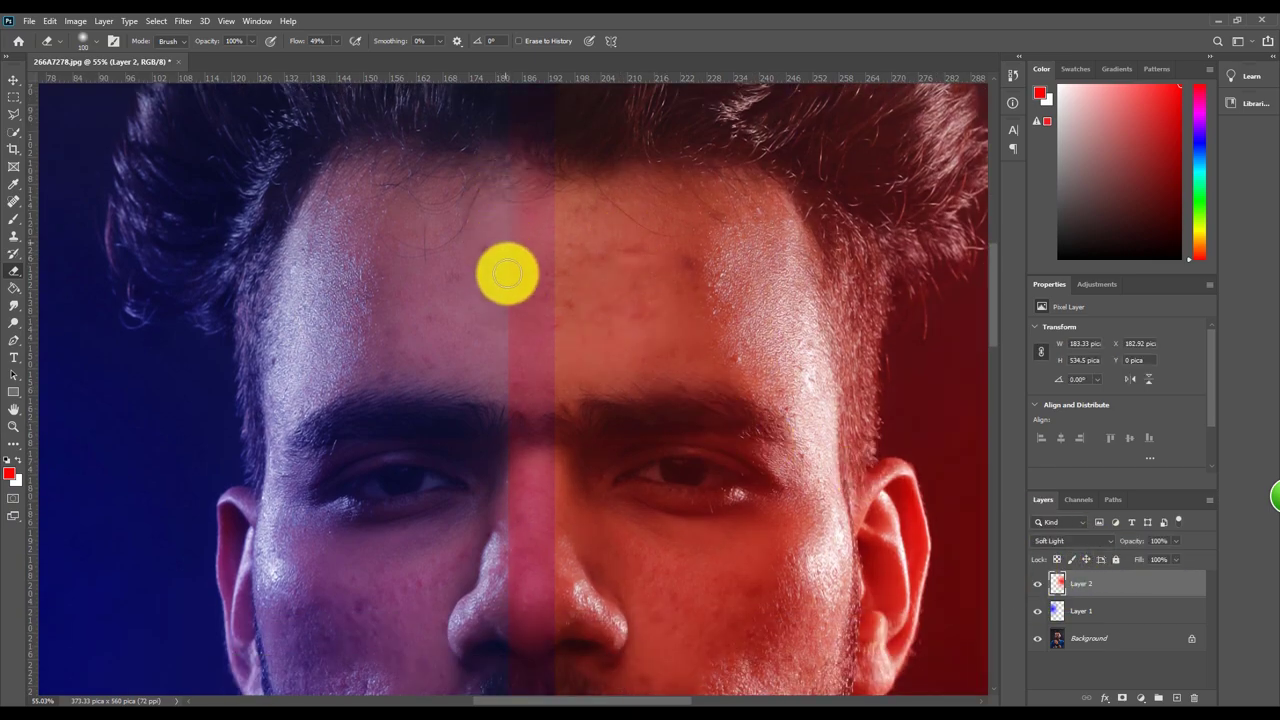
scroll(506, 330, "down", 2)
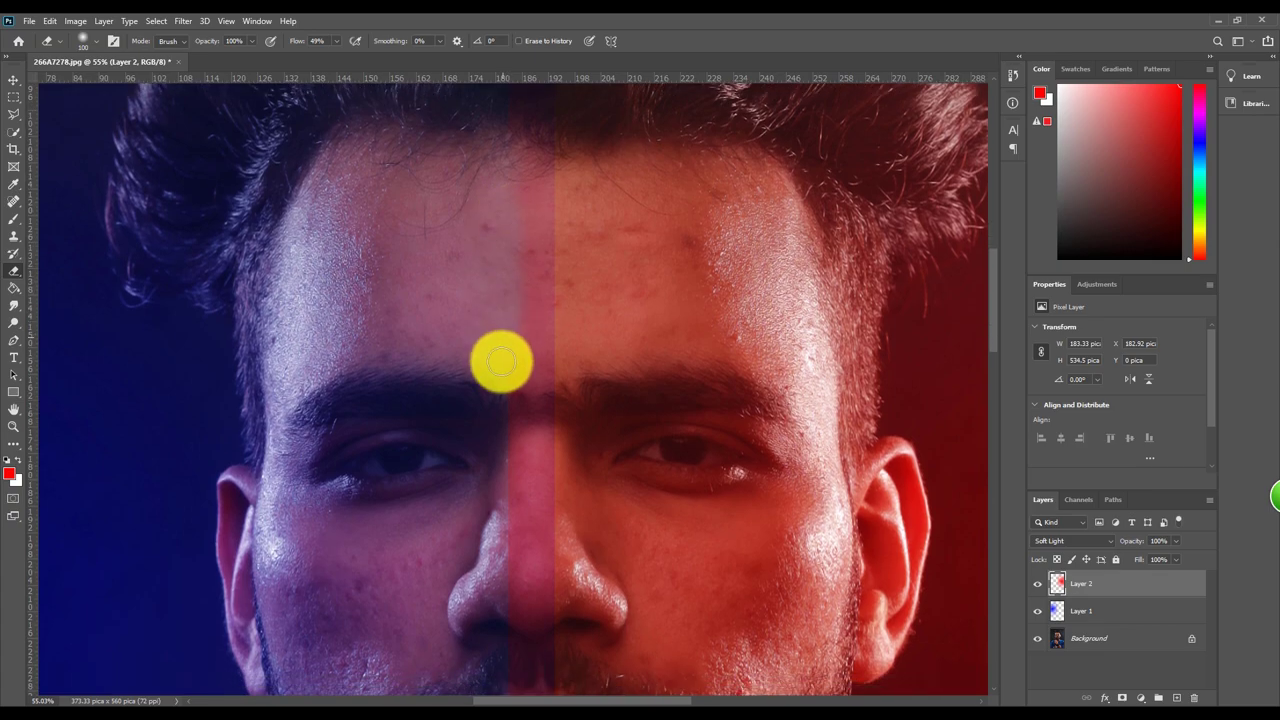
scroll(500, 420, "down", 2)
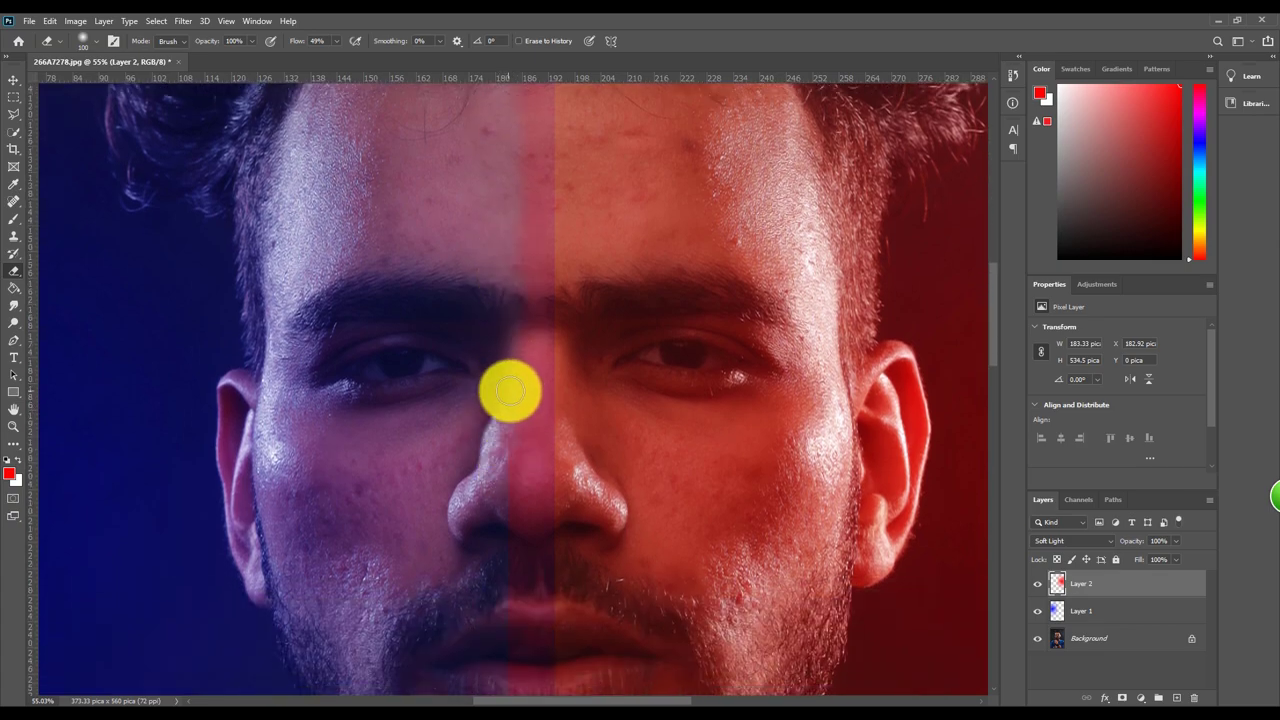
scroll(495, 470, "down", 3)
scroll(492, 450, "down", 1)
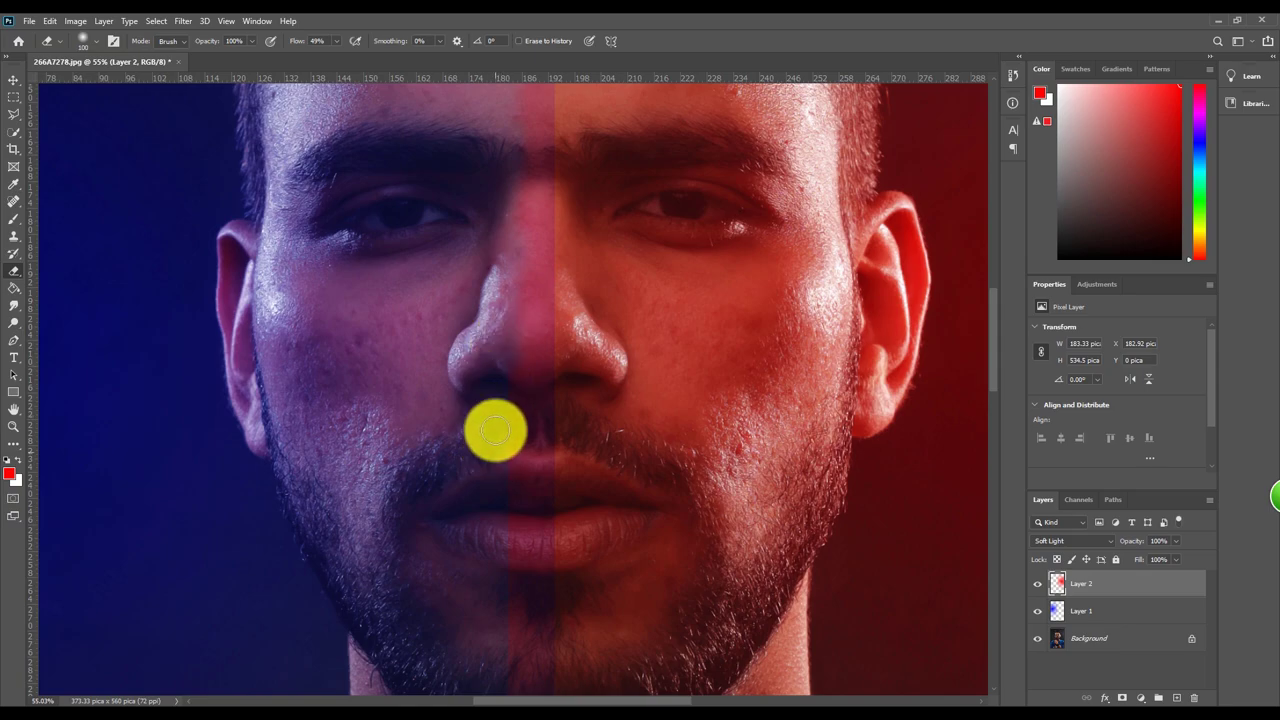
left_click_drag(502, 512, 503, 417)
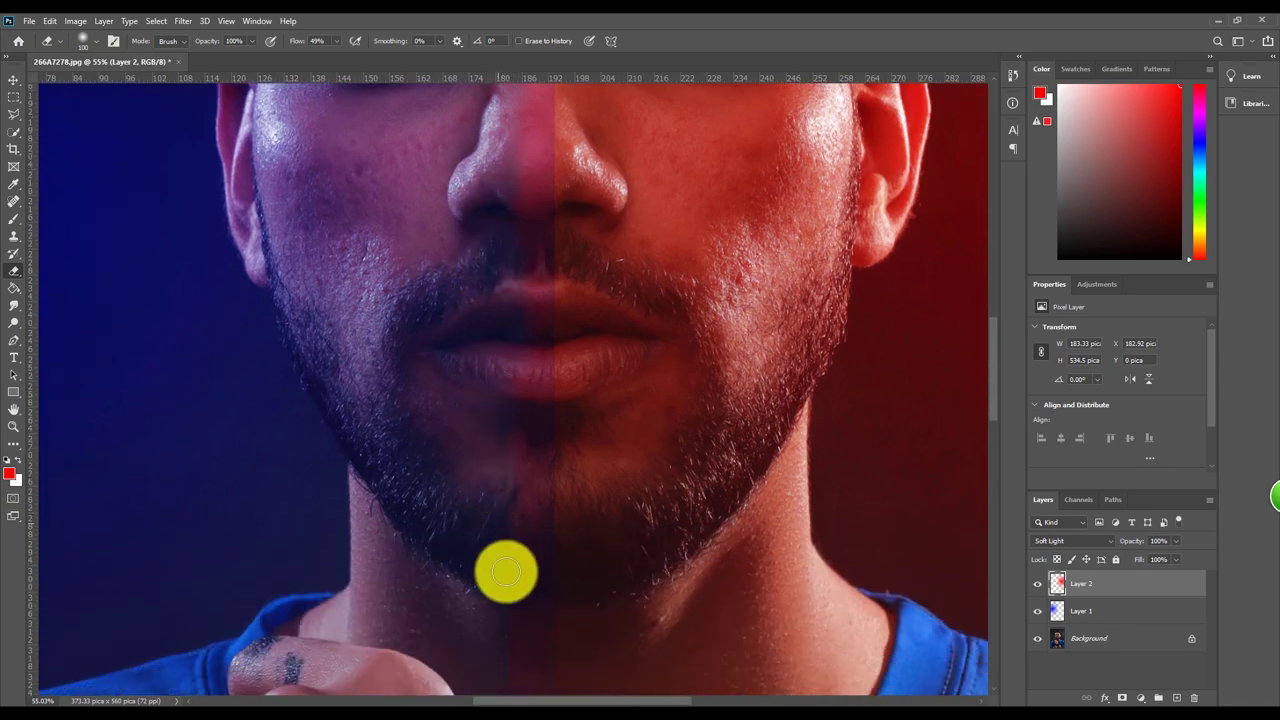
left_click_drag(506, 571, 500, 431)
mouse_move(500, 602)
left_mouse_down()
mouse_move(477, 523)
mouse_move(502, 427)
left_mouse_up()
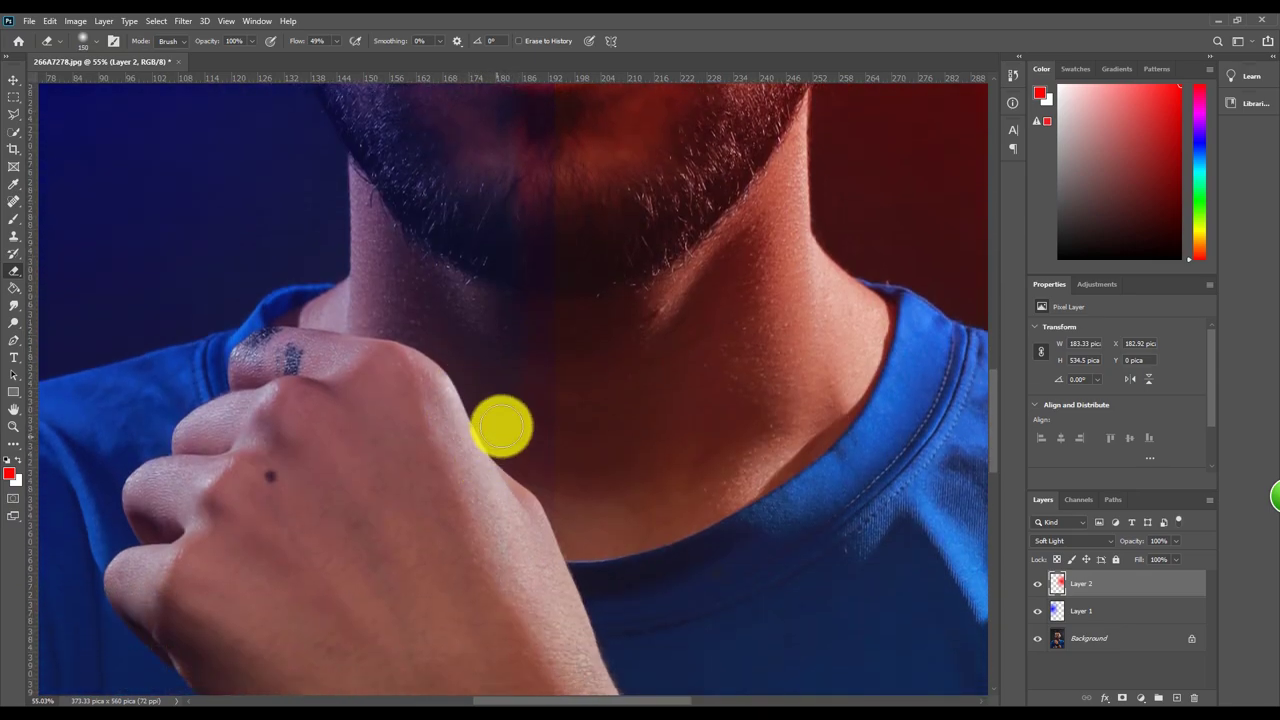
scroll(500, 466, "down", 2)
scroll(494, 223, "down", 2)
scroll(494, 206, "up", 2)
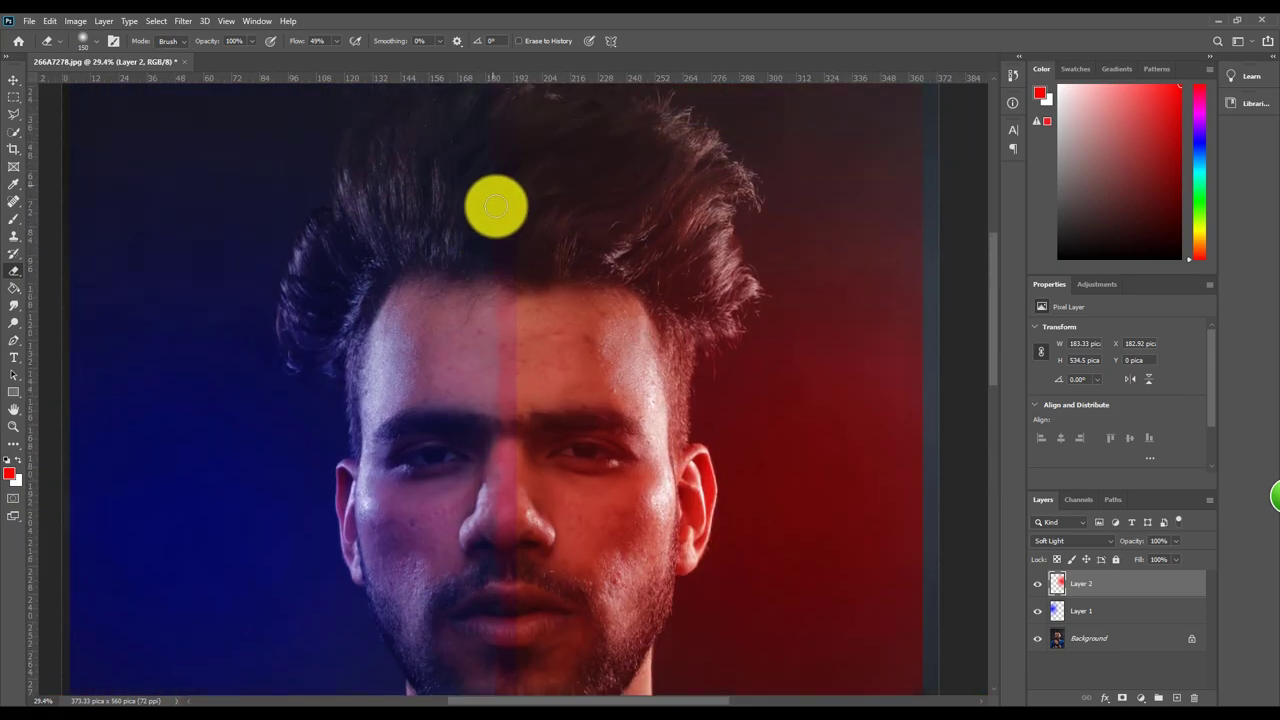
scroll(487, 331, "up", 1)
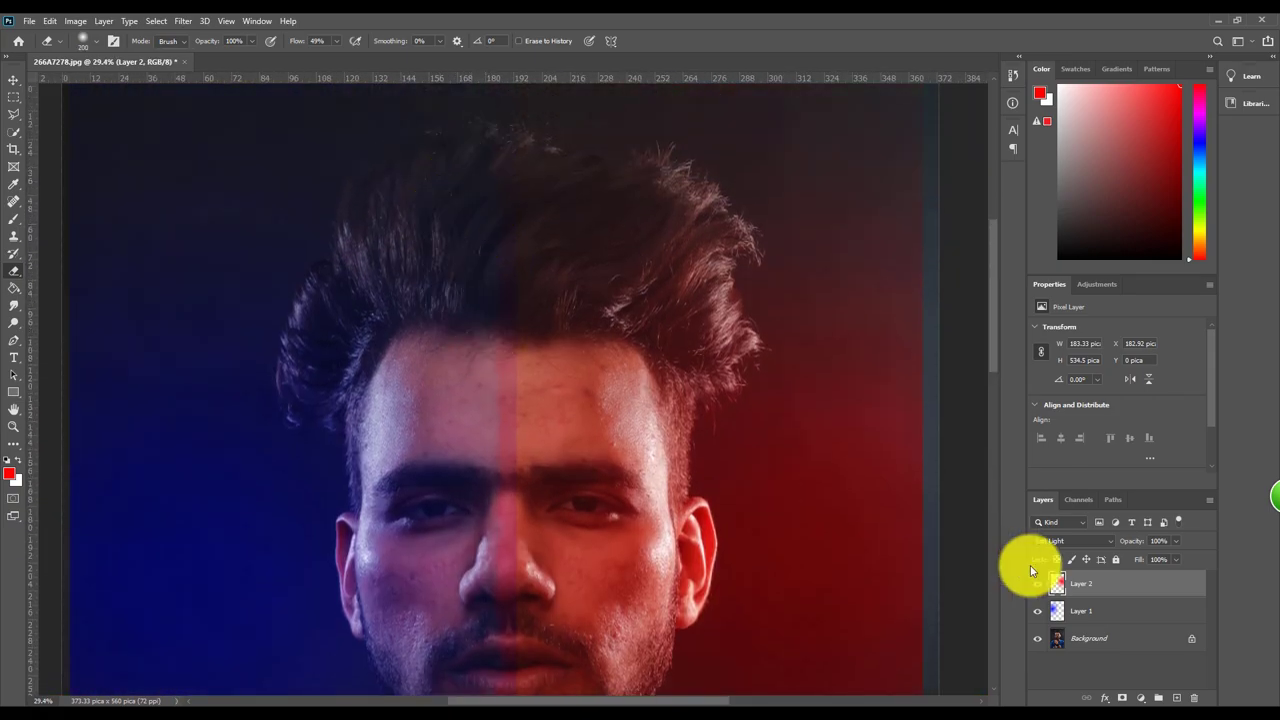
Soften blue Layer 1's edge along the face centre with the Eraser at 49% flow.
left_click(1085, 610)
scroll(575, 348, "up", 3)
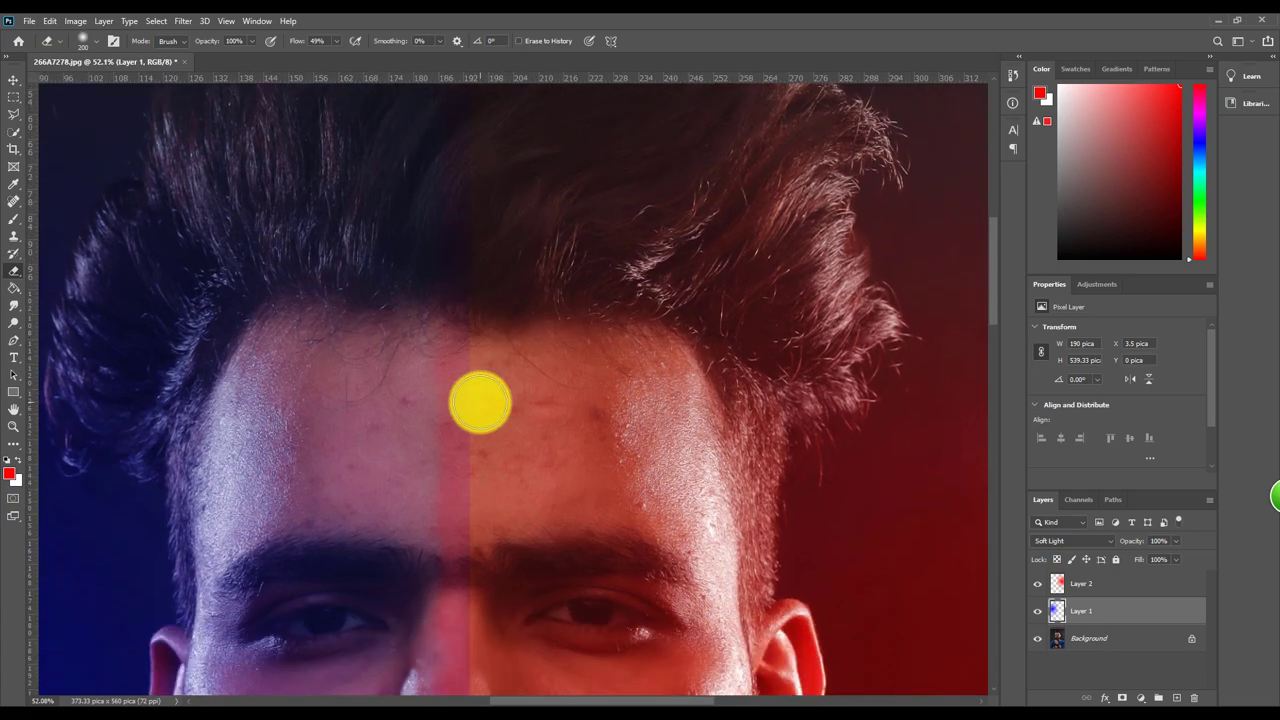
scroll(480, 500, "down", 1)
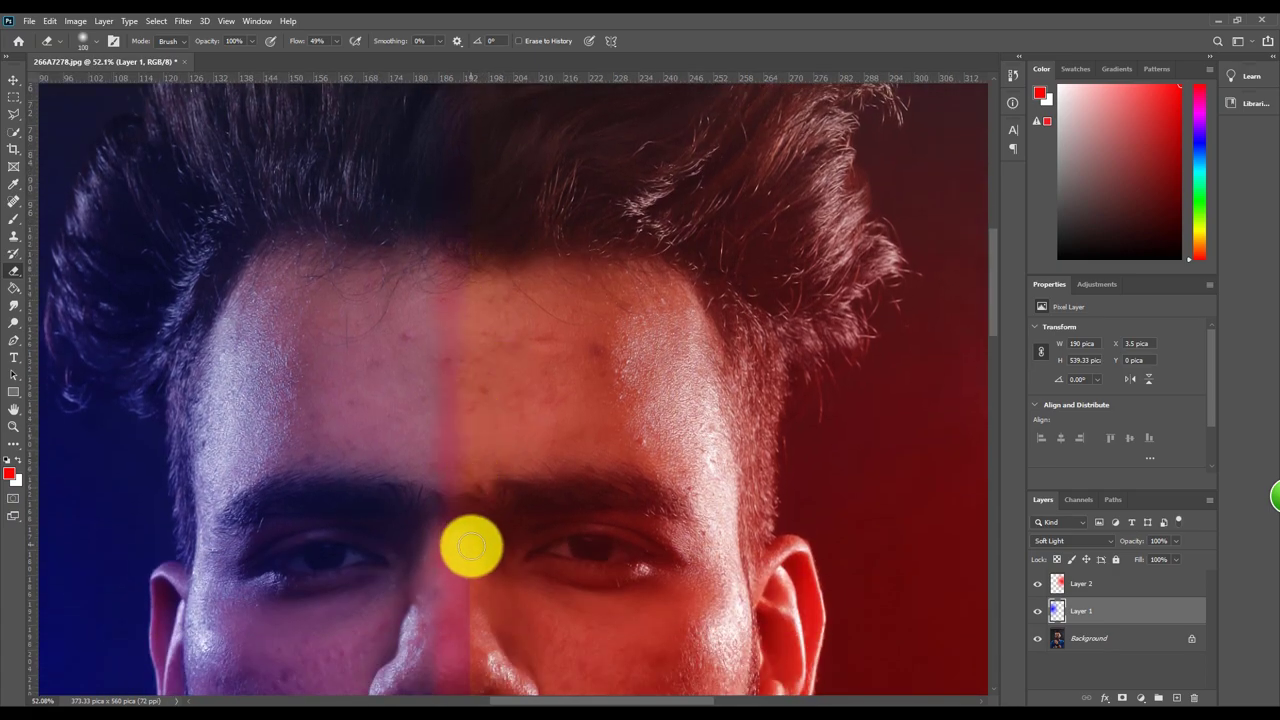
scroll(471, 490, "down", 2)
scroll(474, 455, "down", 1)
scroll(470, 500, "down", 2)
scroll(467, 534, "down", 2)
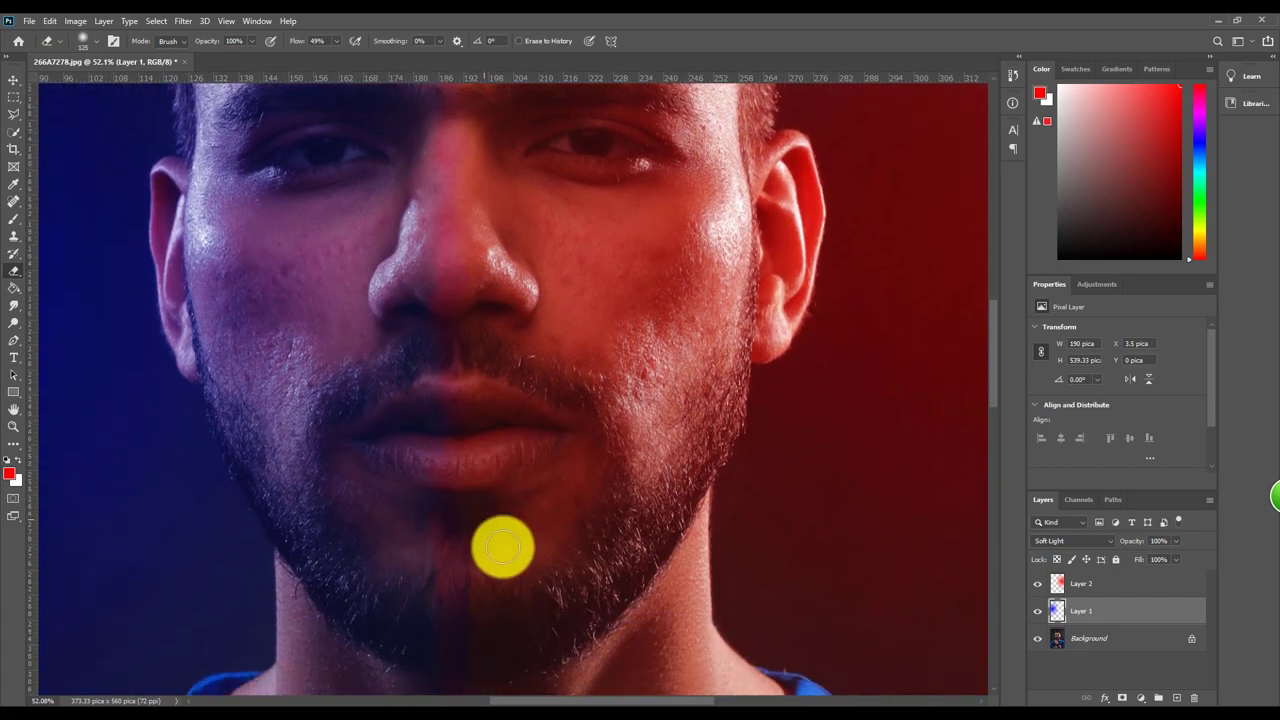
scroll(500, 543, "down", 2)
scroll(477, 557, "down", 2)
scroll(482, 570, "down", 2)
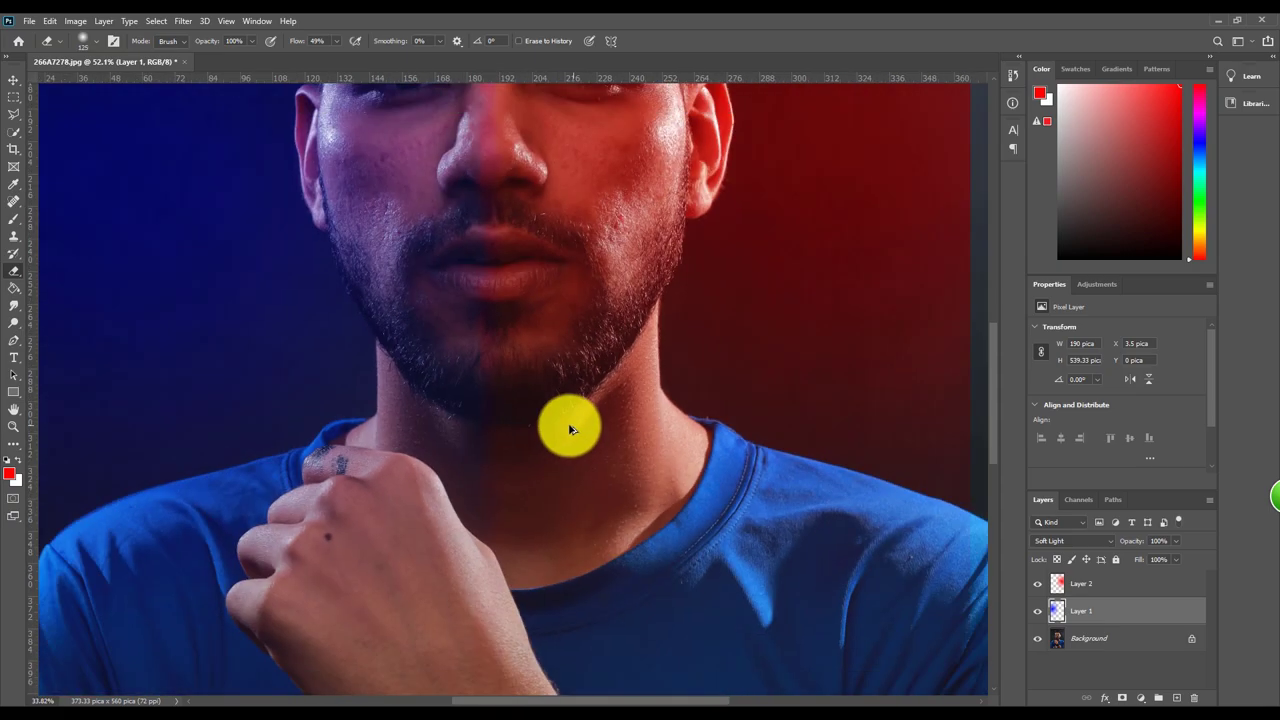
scroll(540, 300, "down", 2)
scroll(506, 166, "up", 2)
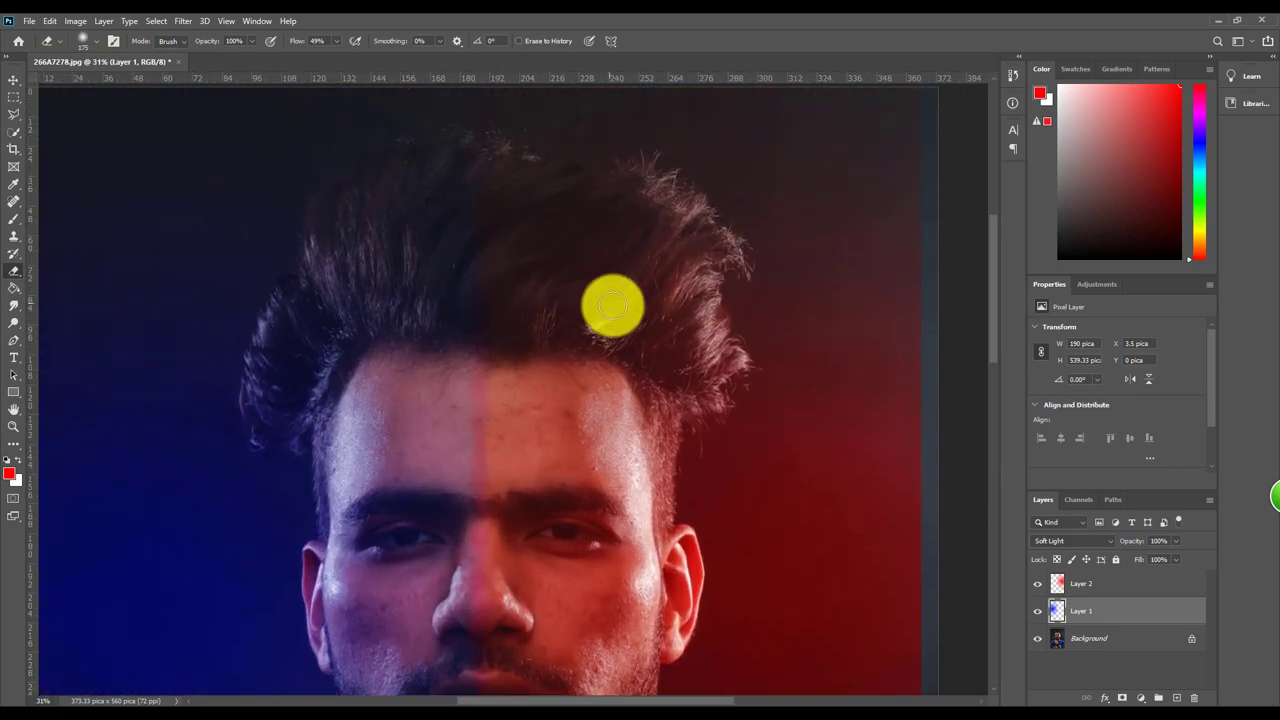
scroll(600, 295, "down", 2)
scroll(575, 290, "down", 2)
scroll(568, 293, "up", 1)
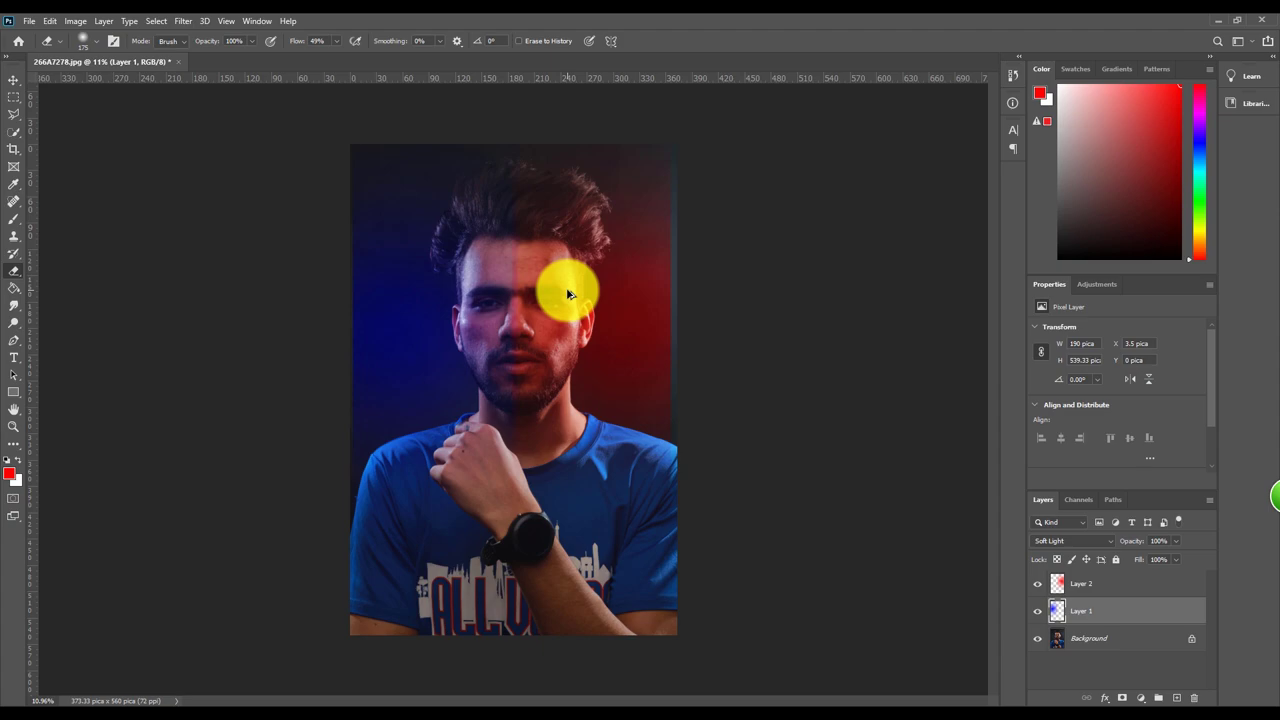
scroll(576, 291, "up", 1)
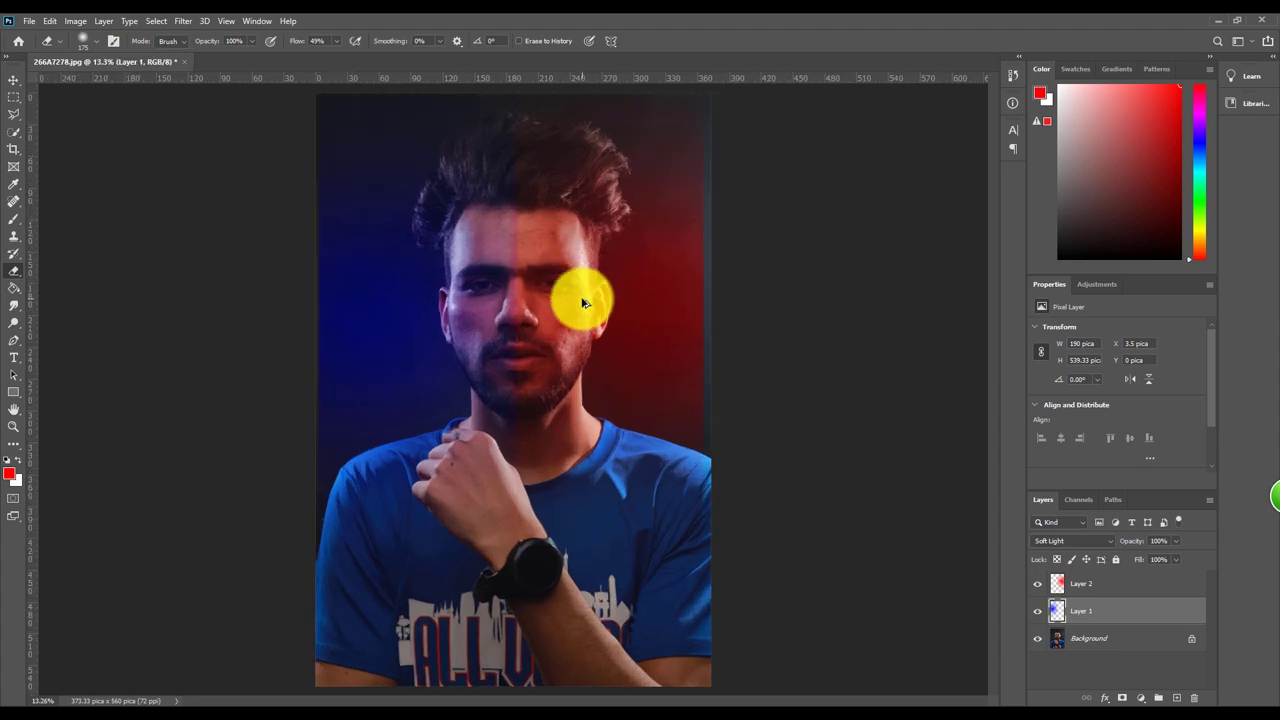
Toggle the blue and red glow layers off and on to compare the blend.
left_click(1037, 612)
left_click(1036, 610)
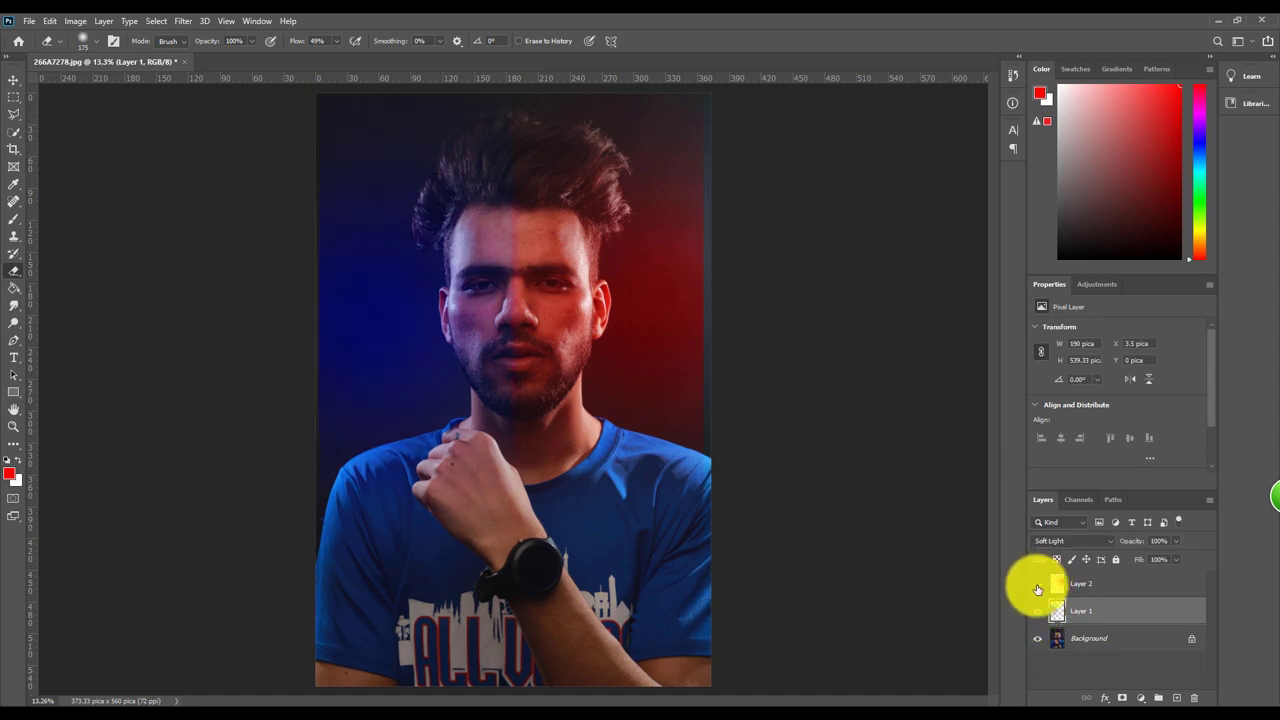
left_click(1037, 585)
left_click(1037, 585)
scroll(755, 418, "down", 1)
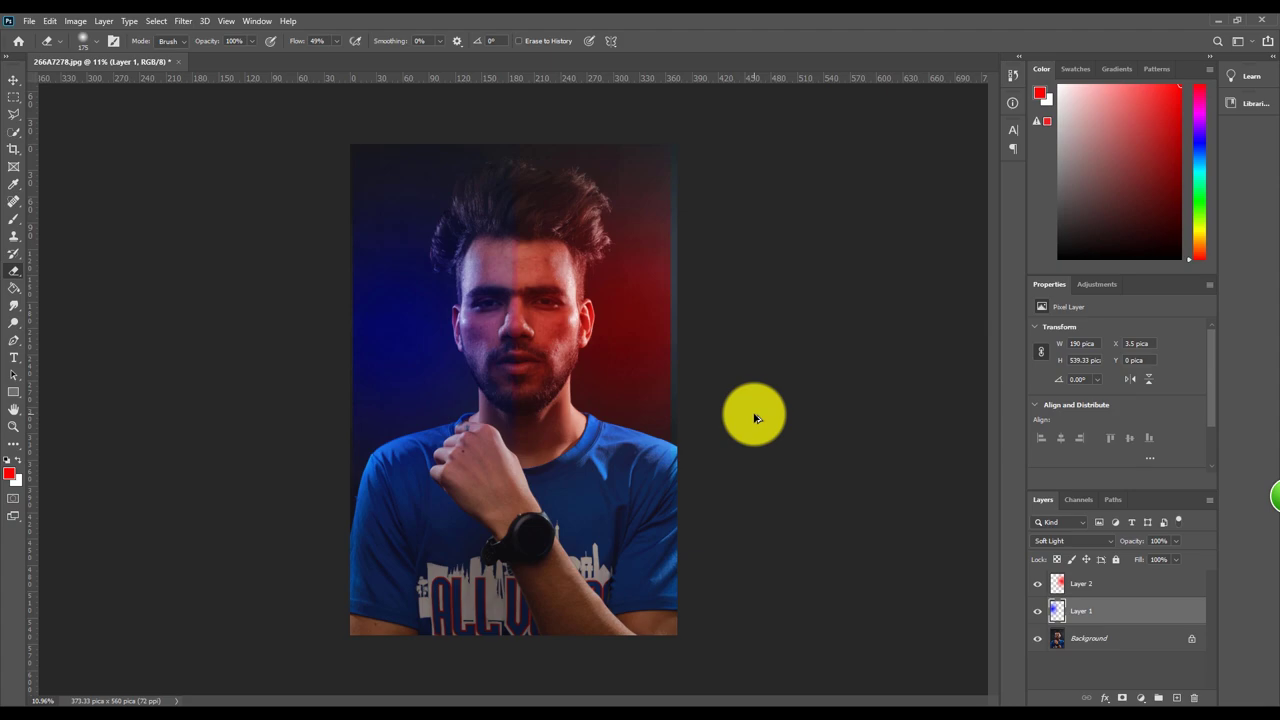
scroll(617, 330, "up", 1)
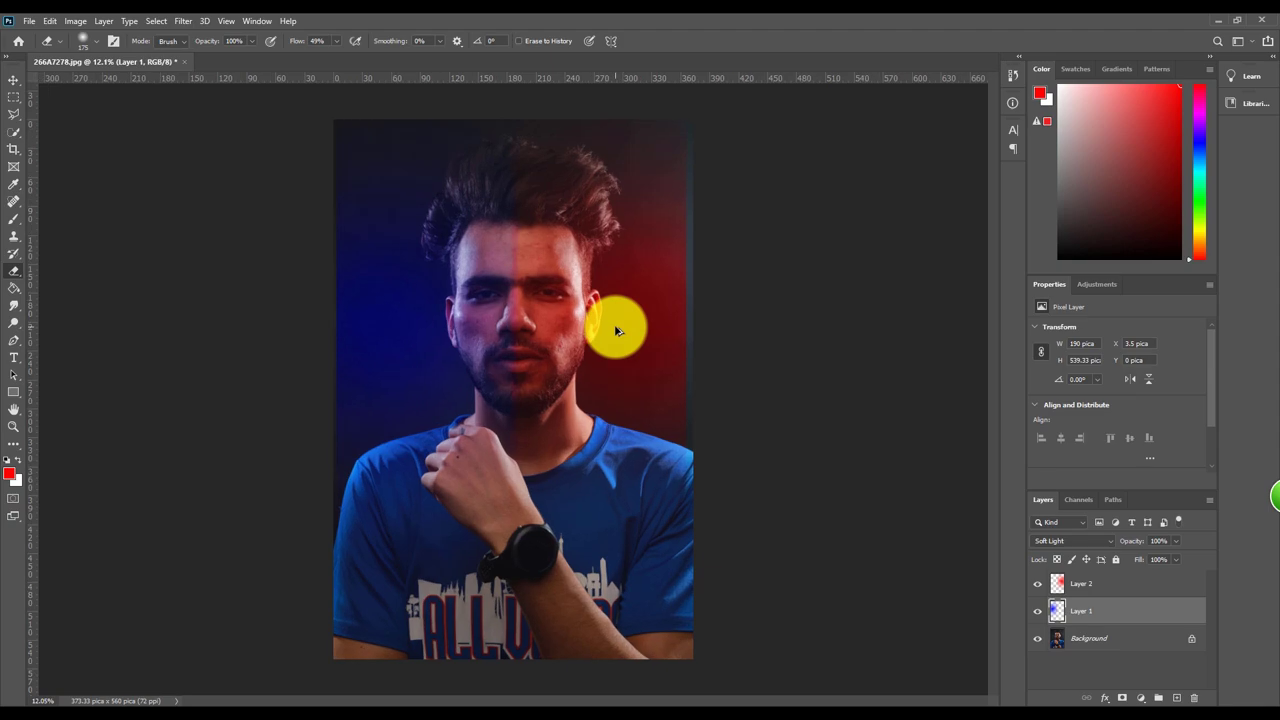
Merge the glow layers into the Background and launch the Camera Raw Filter.
key("ctrl+shift+e")
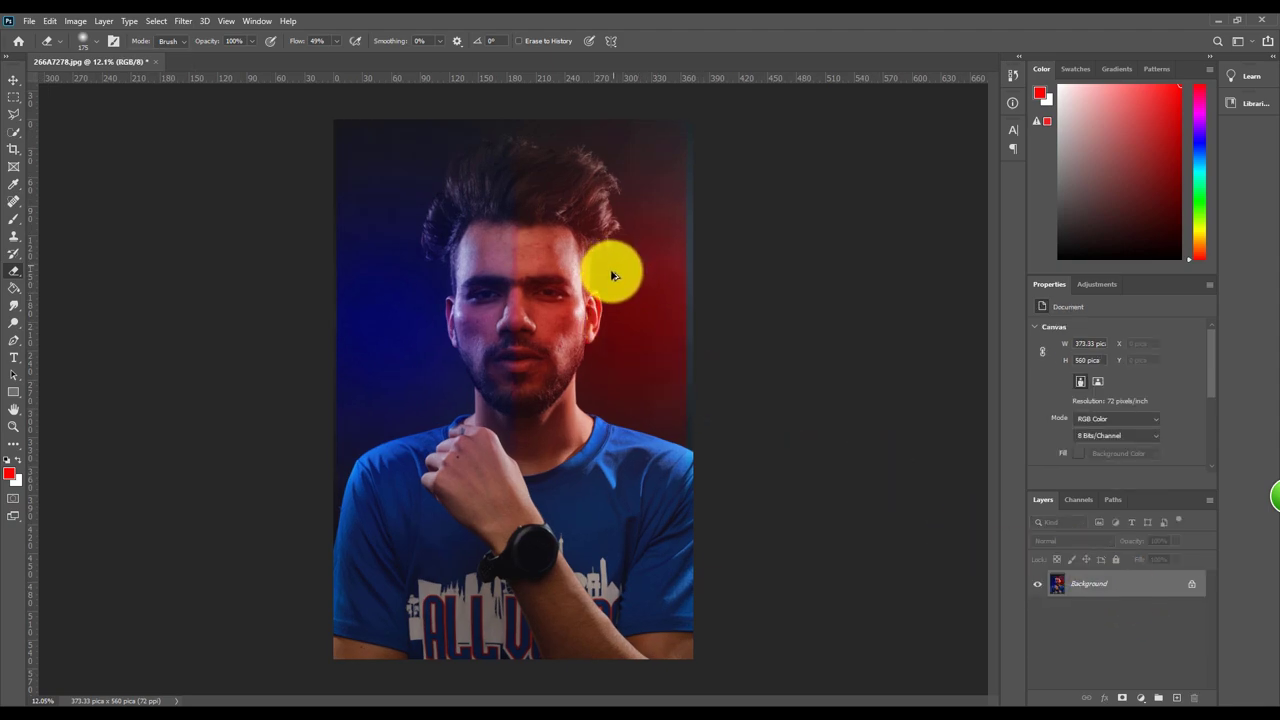
scroll(551, 251, "down", 1)
scroll(556, 252, "up", 5)
scroll(556, 252, "down", 7)
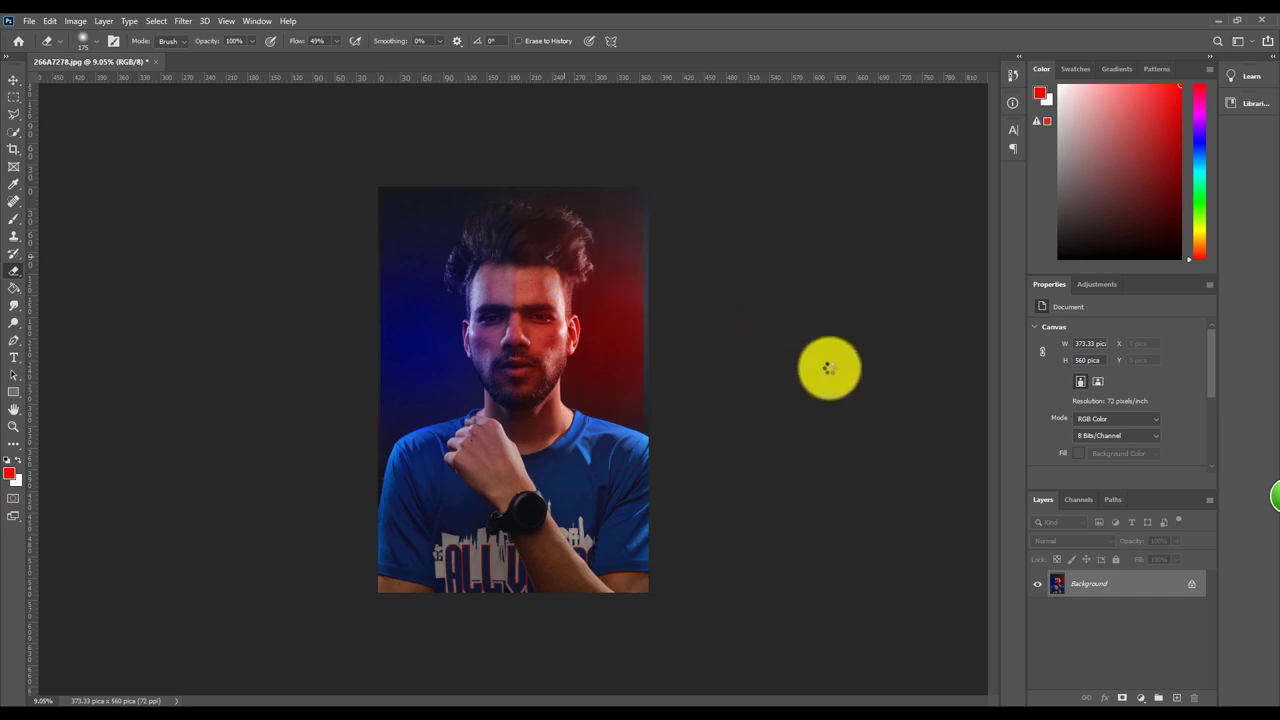
key("ctrl+shift+a")
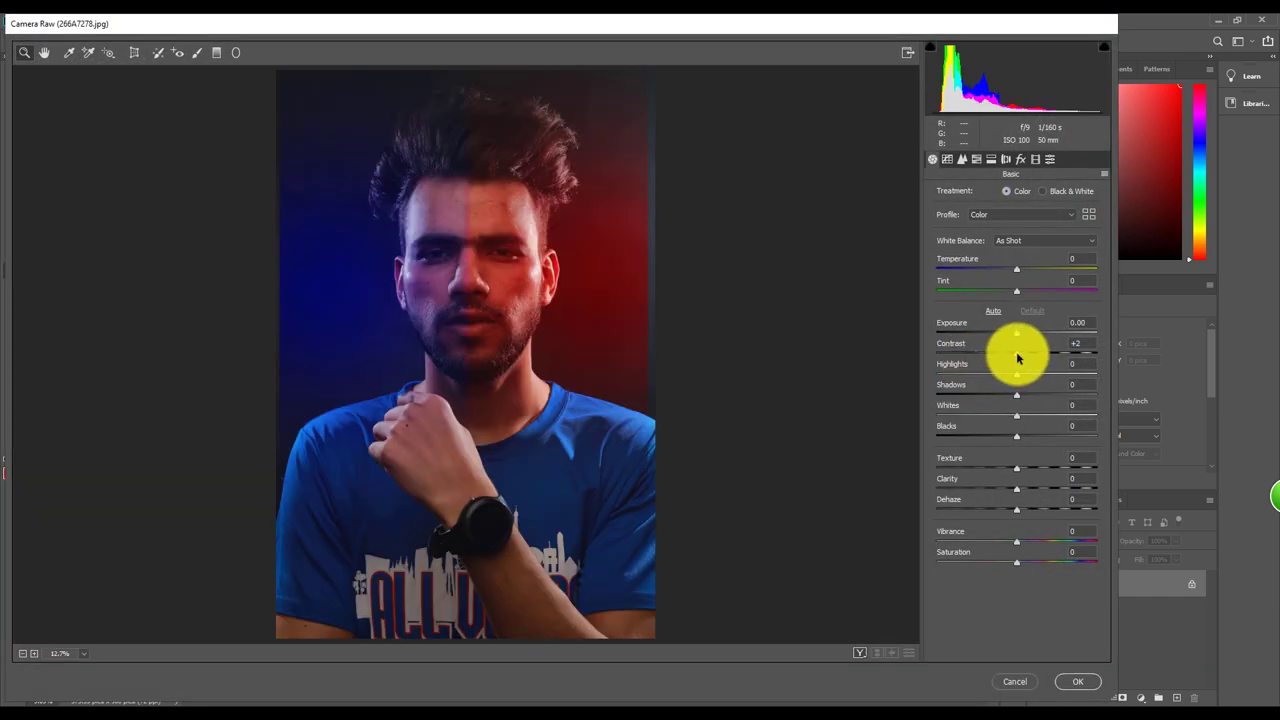
Grade with Contrast +16, Highlights +36, Shadows +34, Whites +21, raised Blacks, and apply.
left_click(1029, 355)
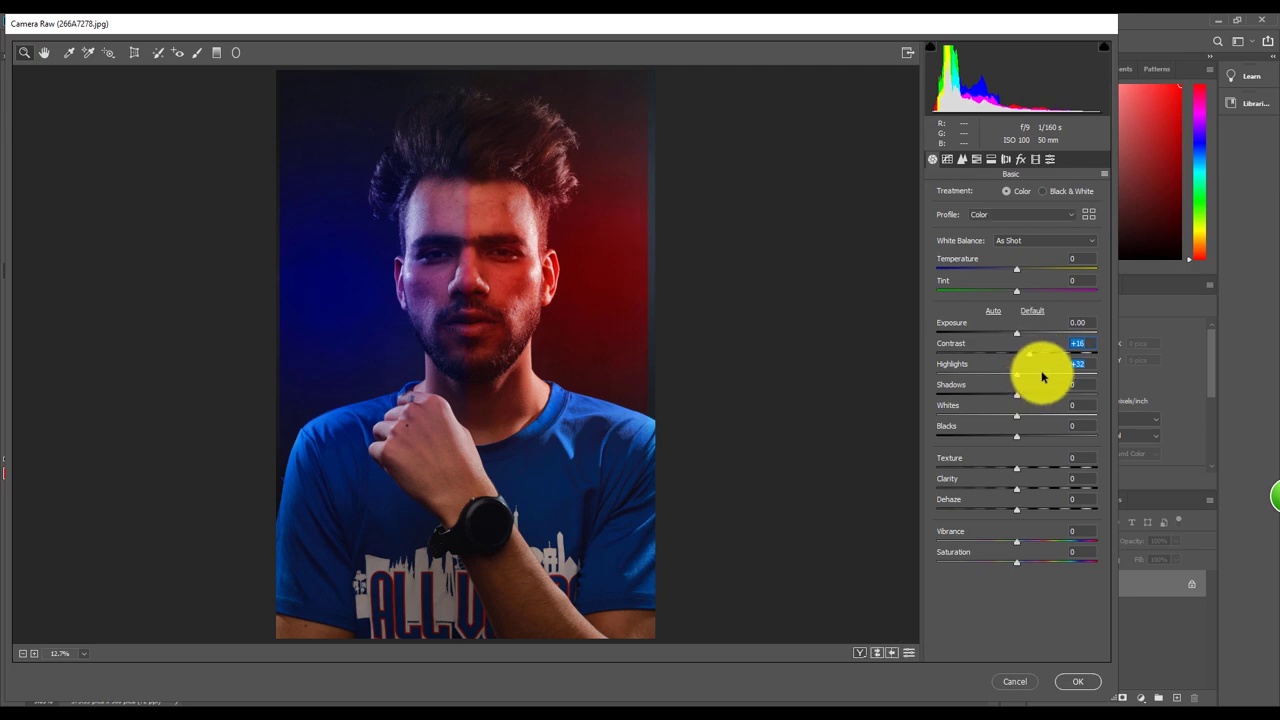
left_click_drag(1041, 377, 1046, 396)
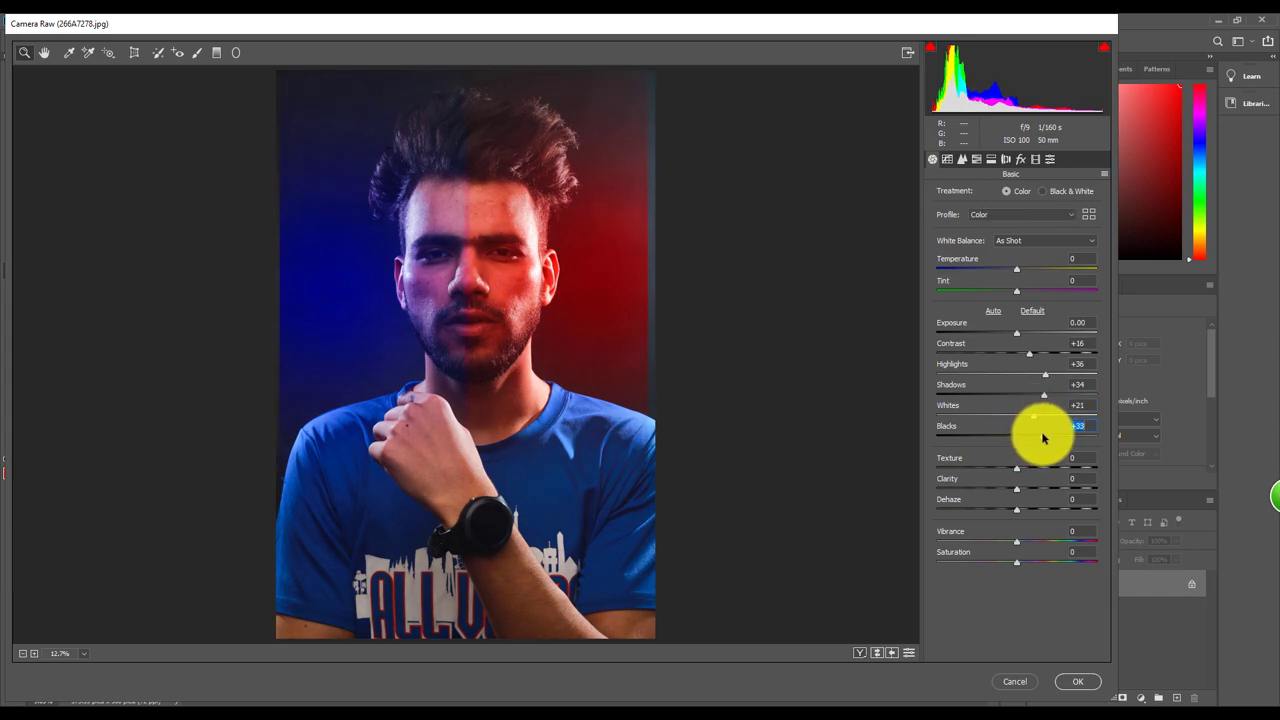
left_click(1085, 681)
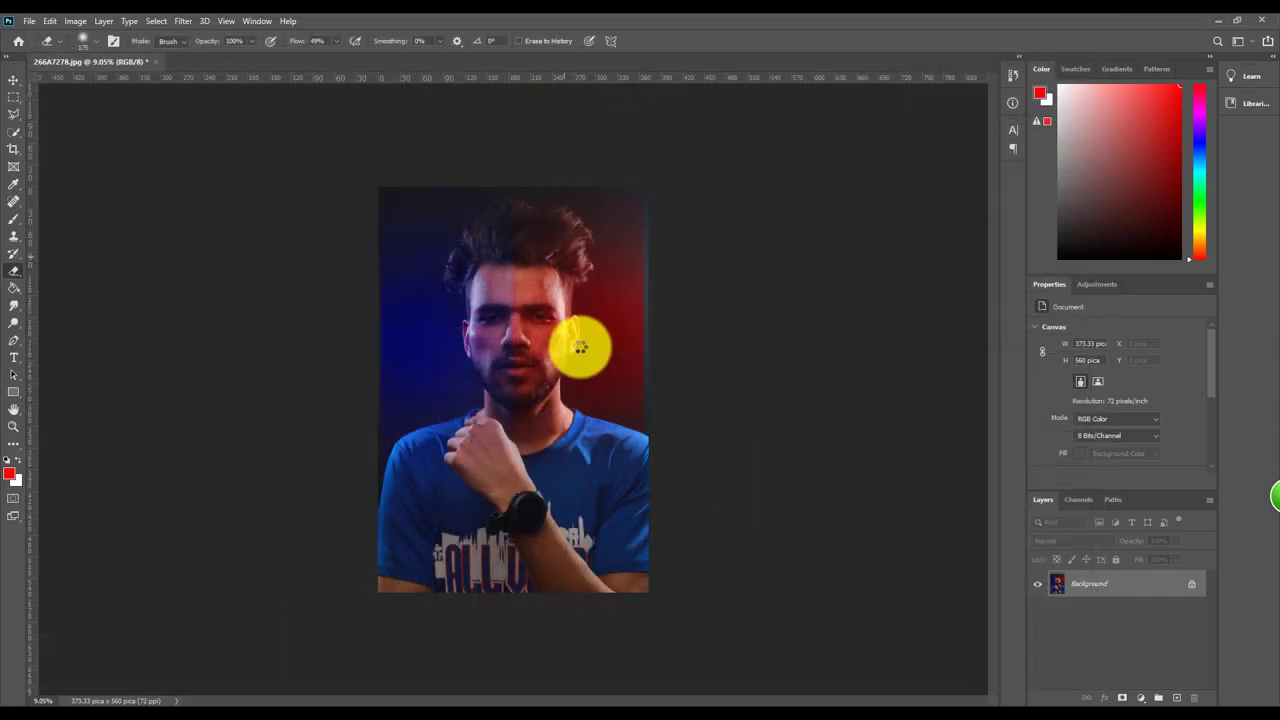
Duplicate the portrait twice and Gaussian-blur Layer 1 by 2.5 px.
scroll(580, 347, "up", 2)
scroll(560, 305, "up", 2)
scroll(534, 277, "up", 2)
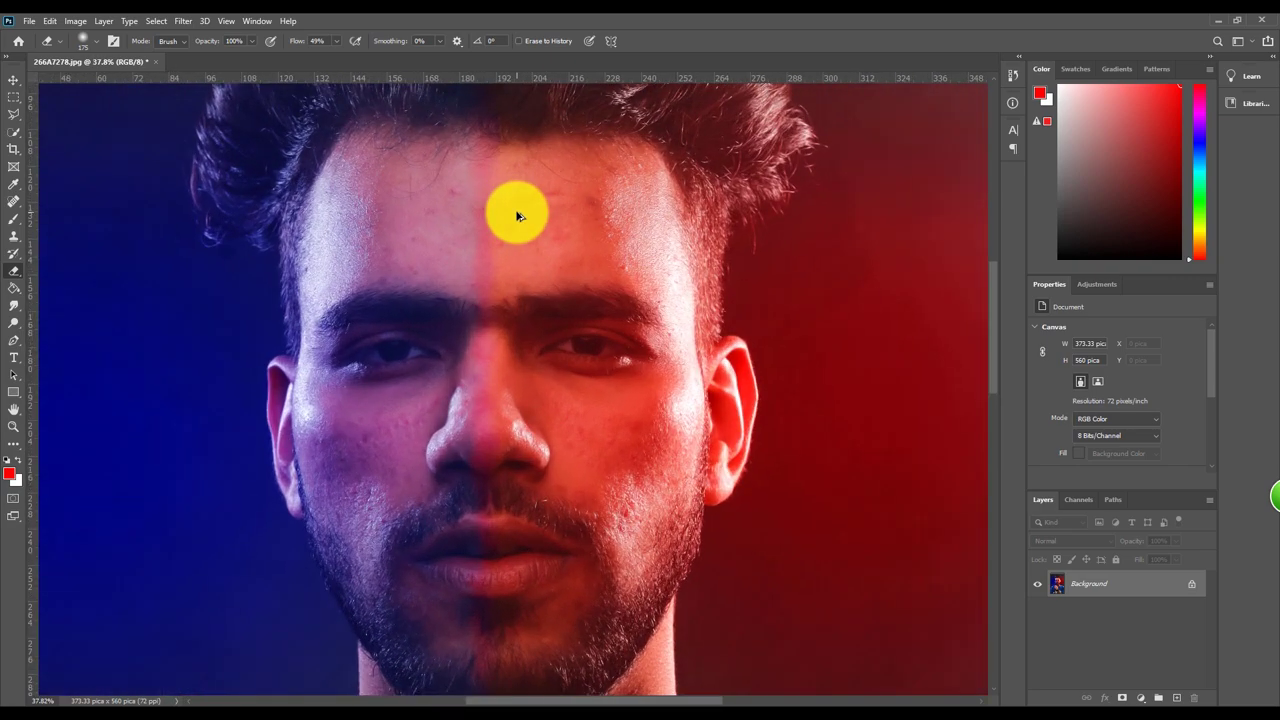
scroll(517, 216, "down", 2)
scroll(535, 307, "down", 2)
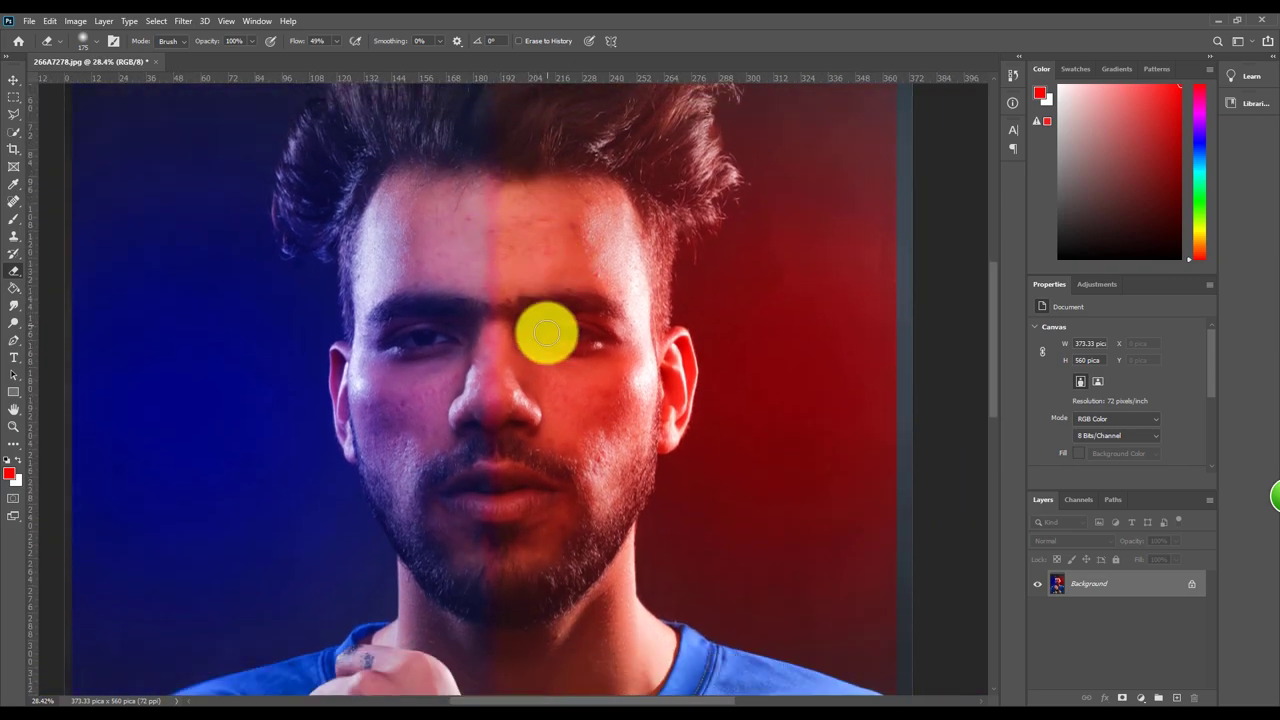
scroll(543, 329, "down", 2)
scroll(537, 329, "down", 3)
scroll(537, 349, "down", 2)
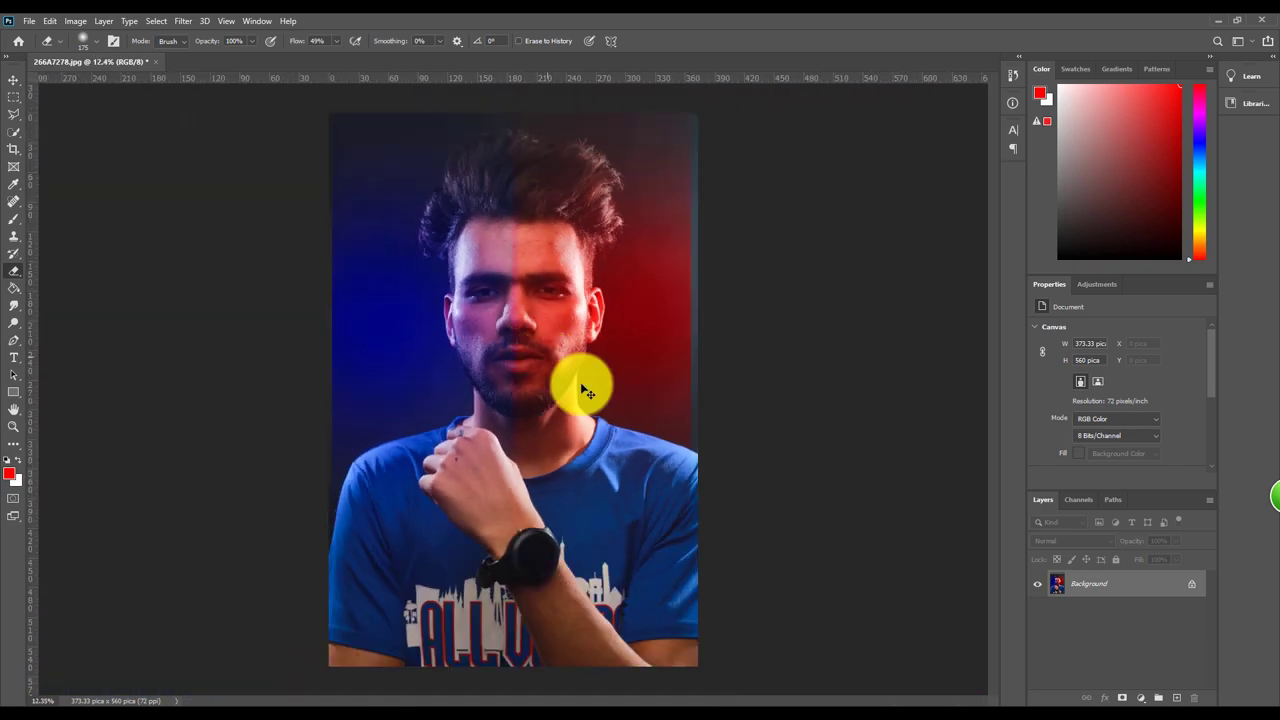
key("ctrl+j")
key("ctrl+j")
left_click(1112, 614)
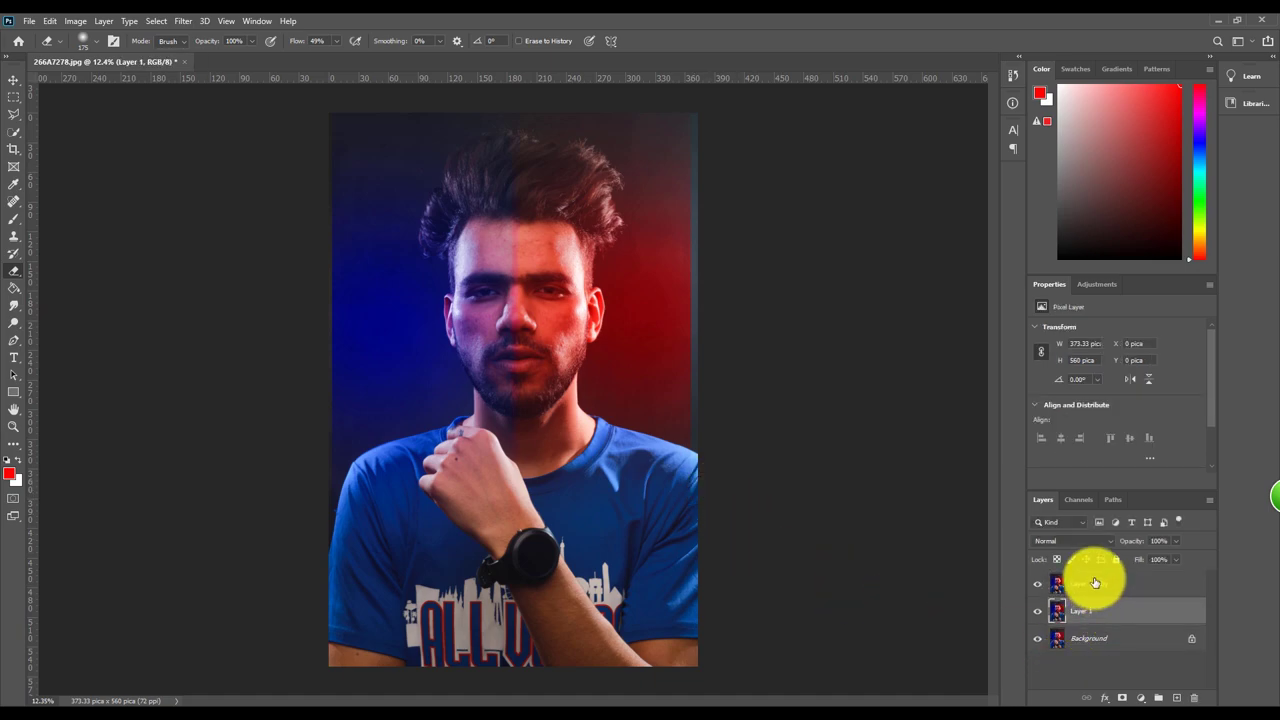
left_click(183, 20)
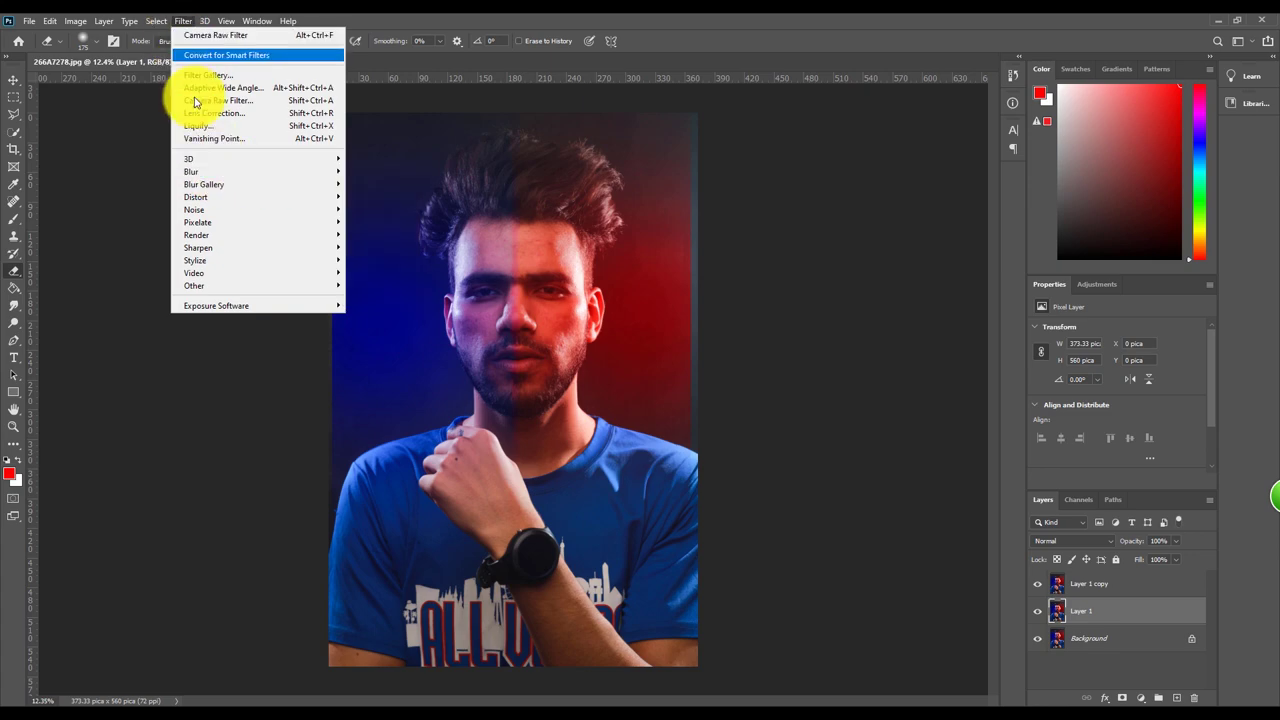
mouse_move(191, 172)
left_click(380, 221)
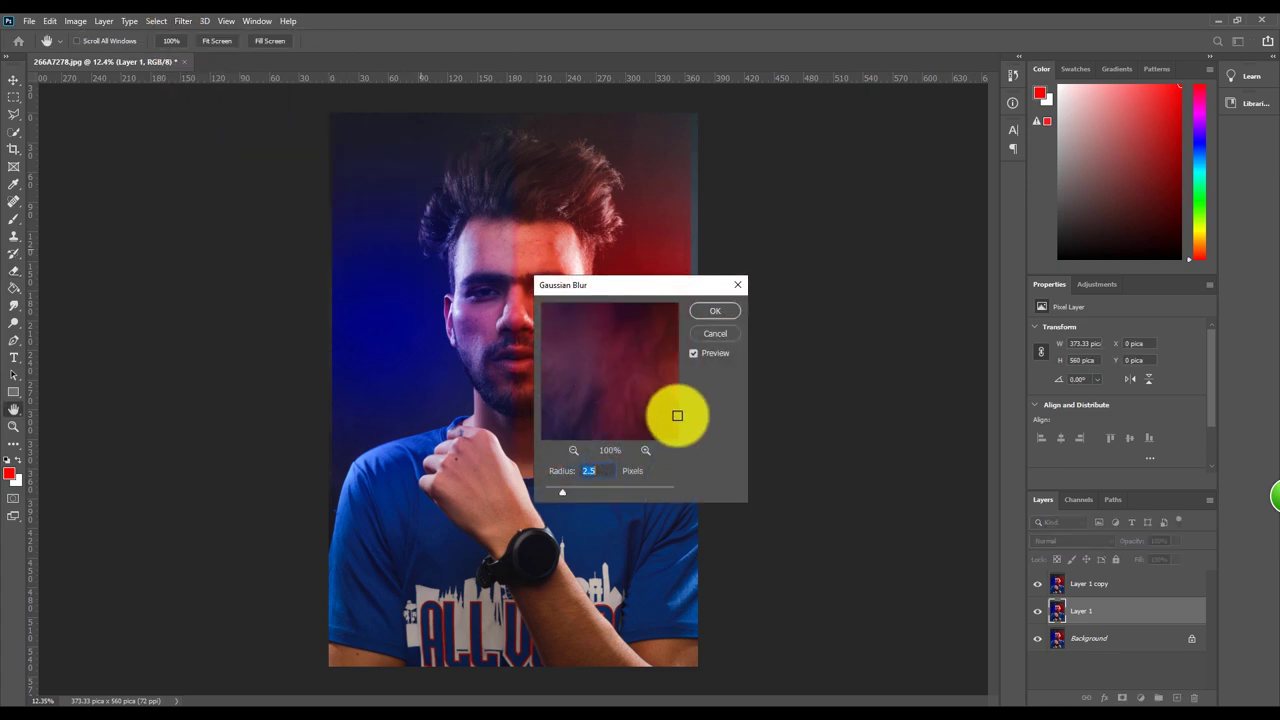
left_click(708, 325)
Apply a 1.2 px High Pass to Layer 1 copy and blend it as Linear Light.
left_click(1112, 584)
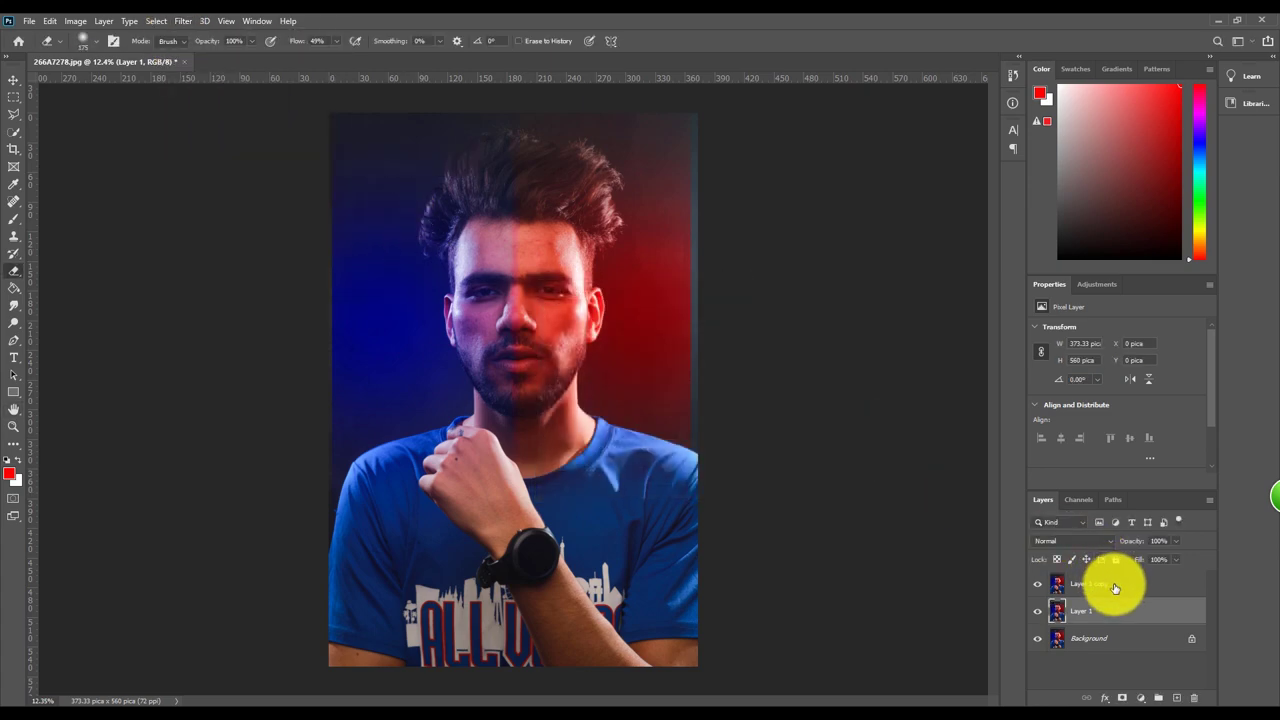
left_click(183, 22)
mouse_move(194, 286)
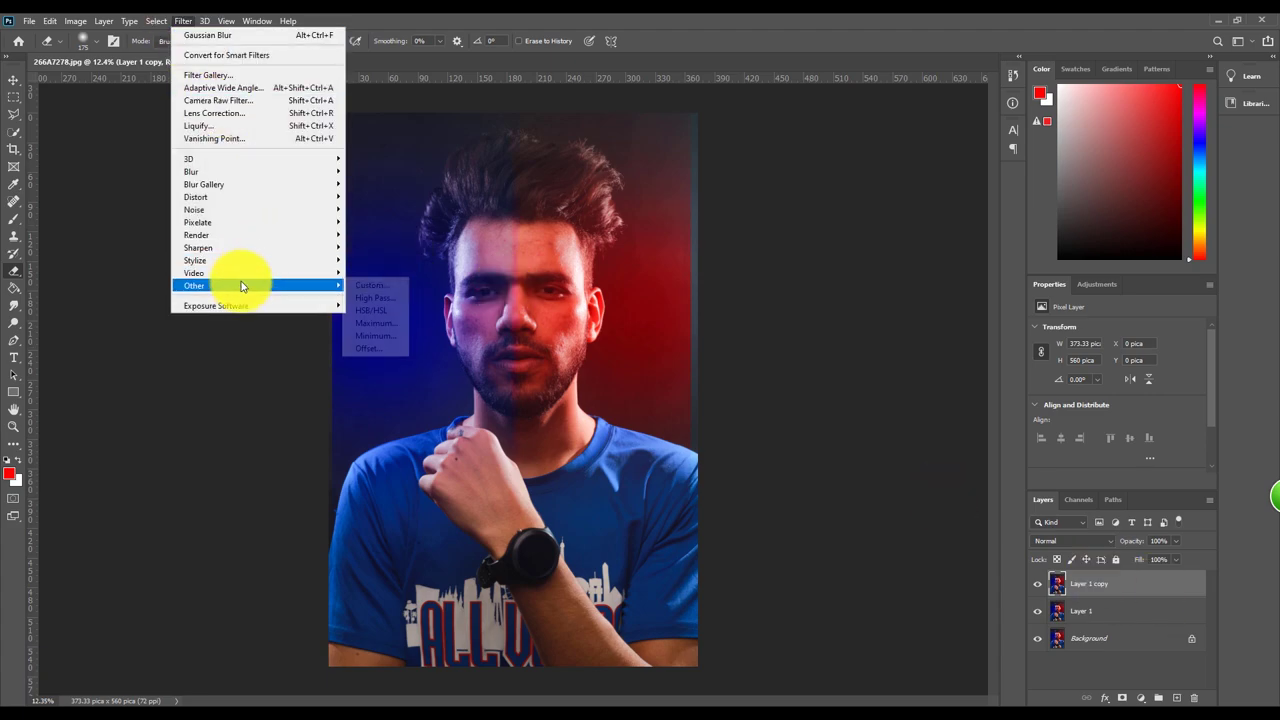
left_click(379, 303)
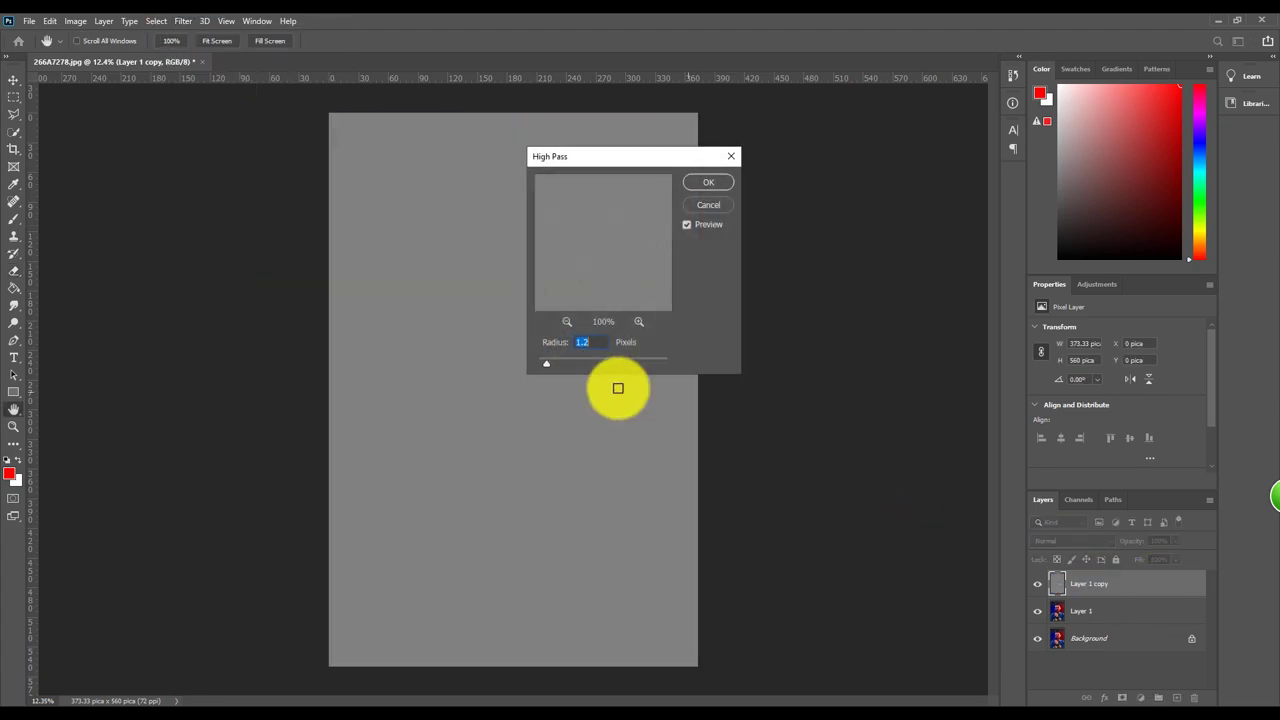
left_click(703, 187)
key("e")
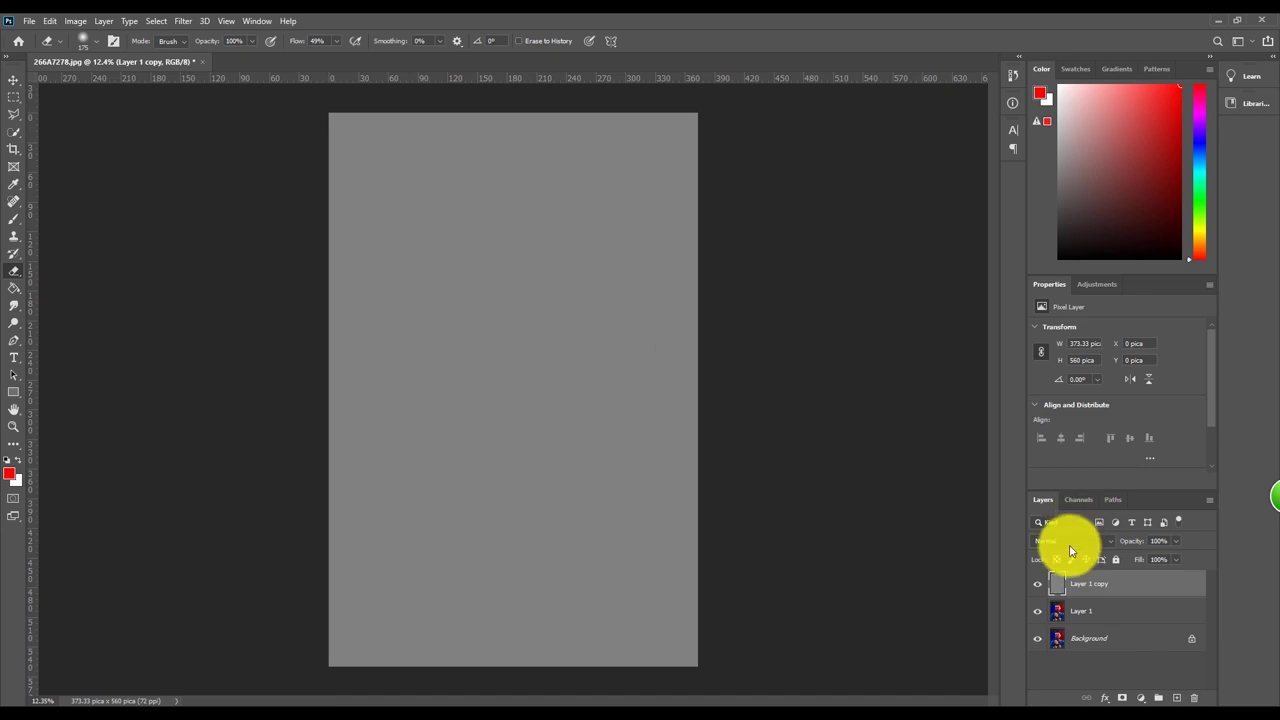
left_click(1069, 550)
left_click(1067, 578)
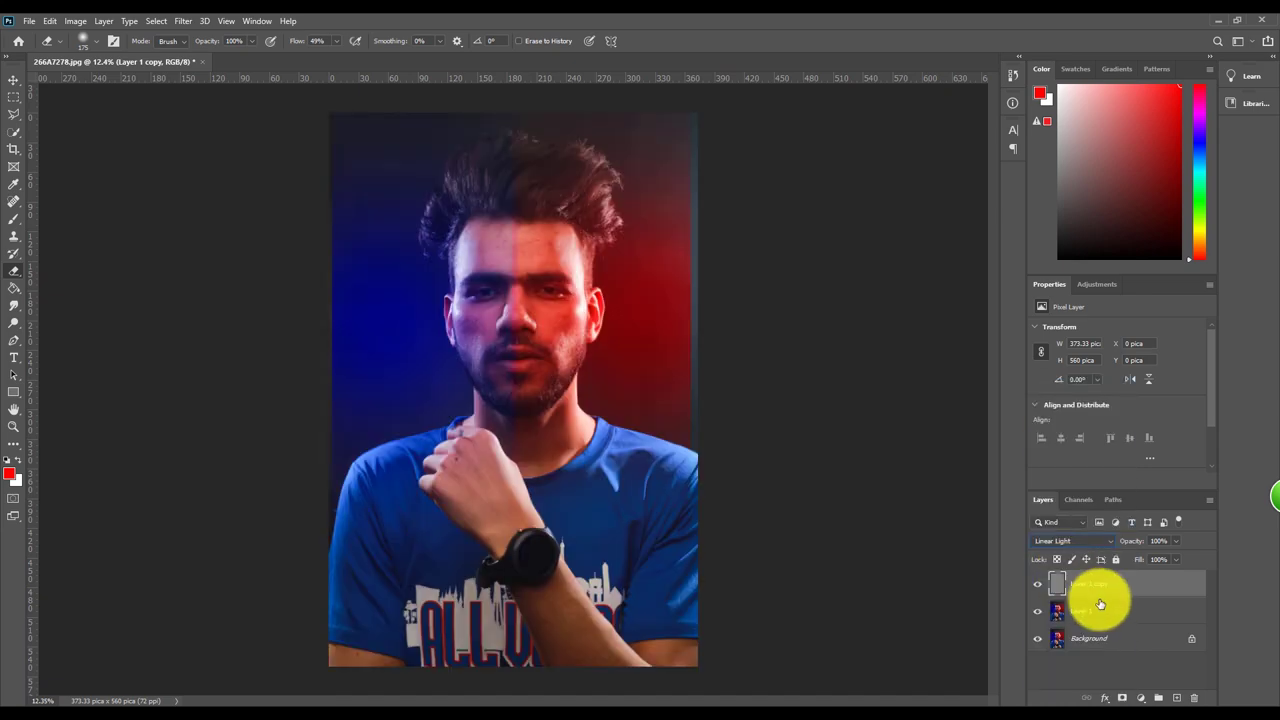
left_click(1050, 606)
Switch to the Mixer Brush and set its size to about 250 px.
right_click(14, 218)
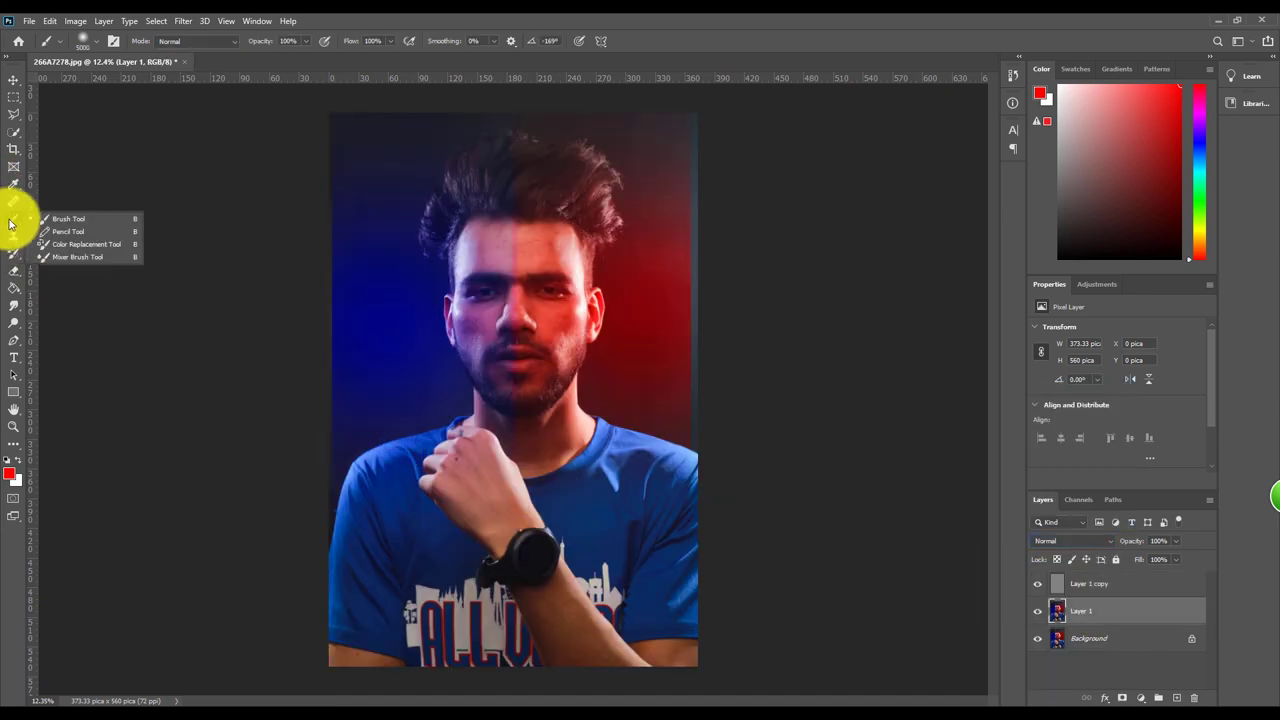
left_click(60, 259)
scroll(486, 255, "up", 3)
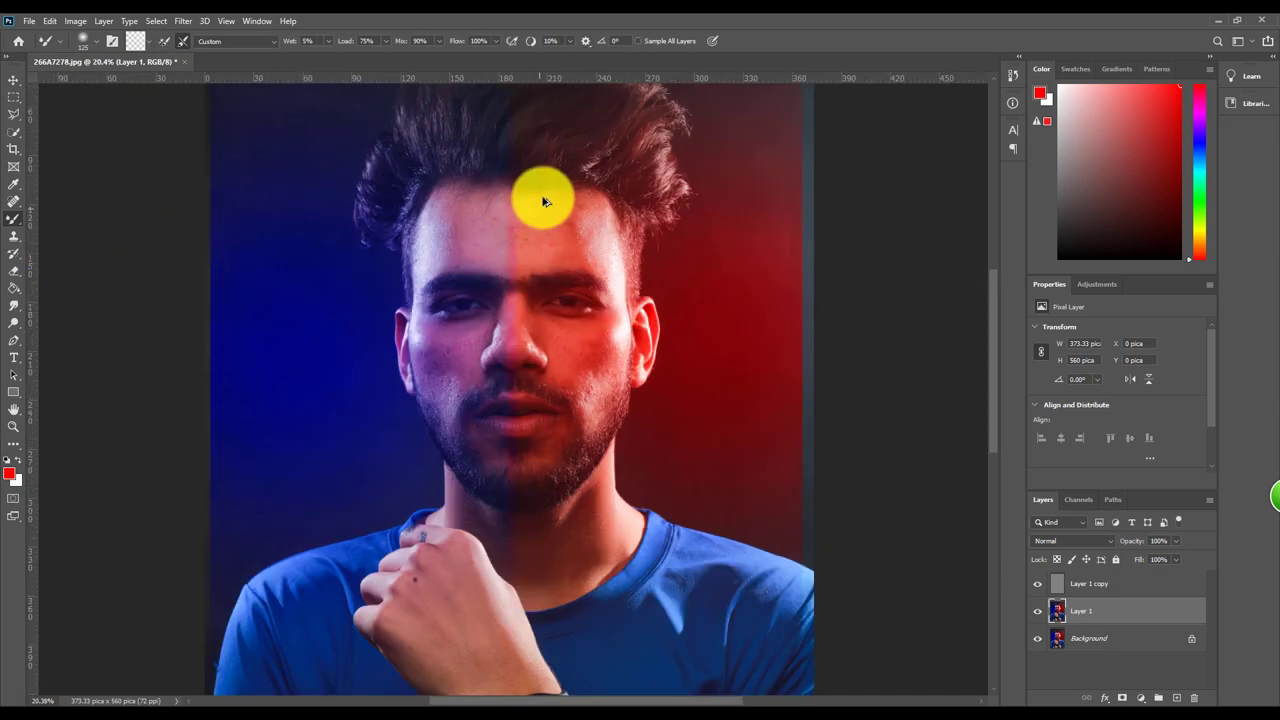
scroll(543, 200, "up", 3)
scroll(566, 229, "up", 2)
key("bracketright")
key("bracketright")
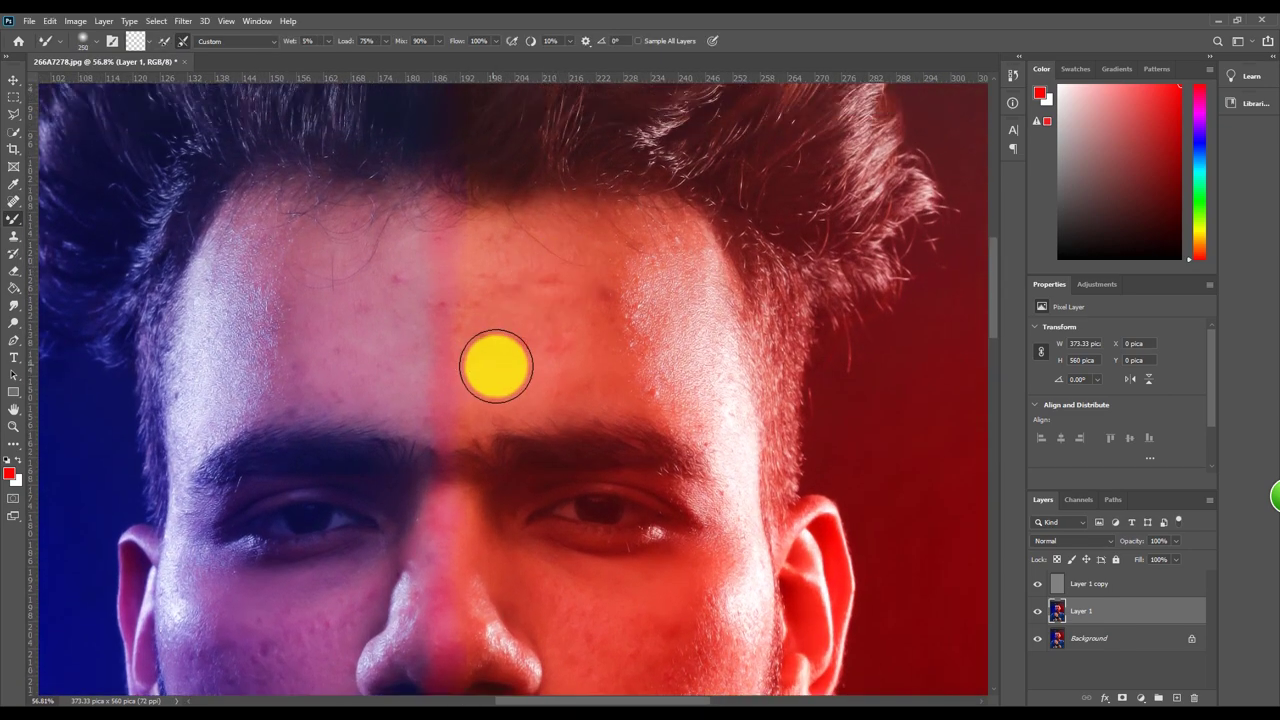
scroll(496, 365, "up", 1)
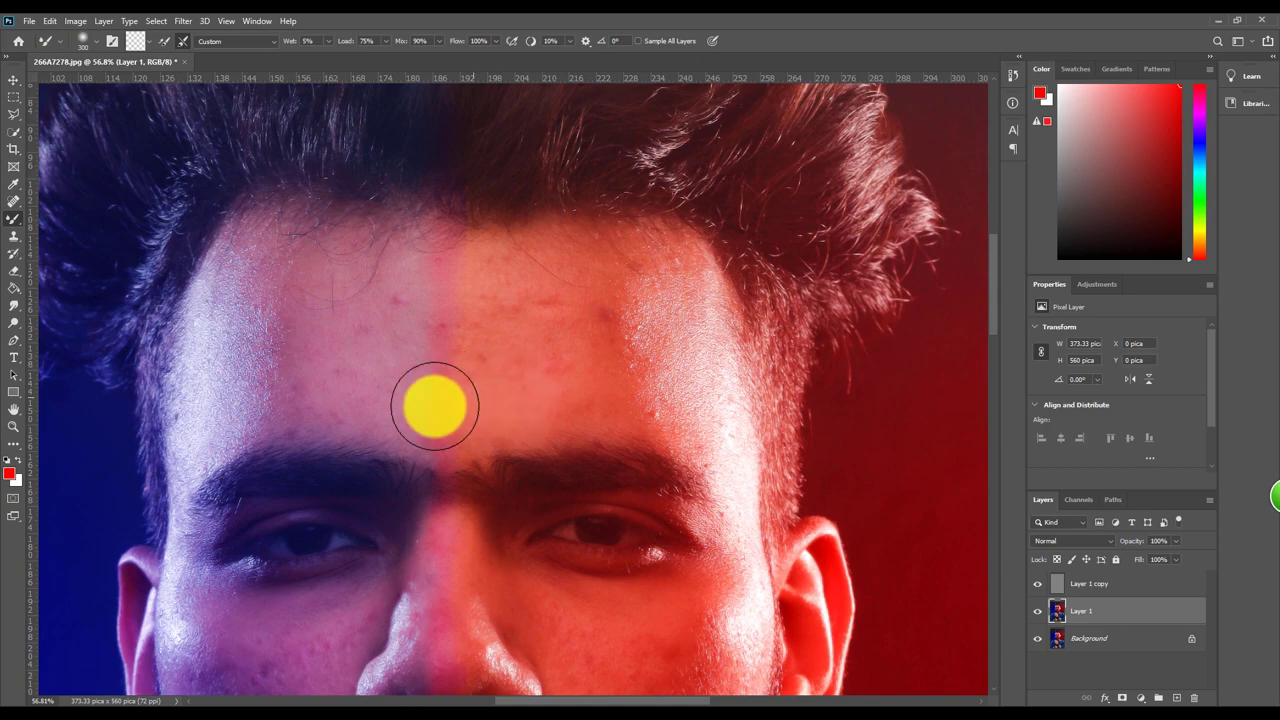
key("bracketright")
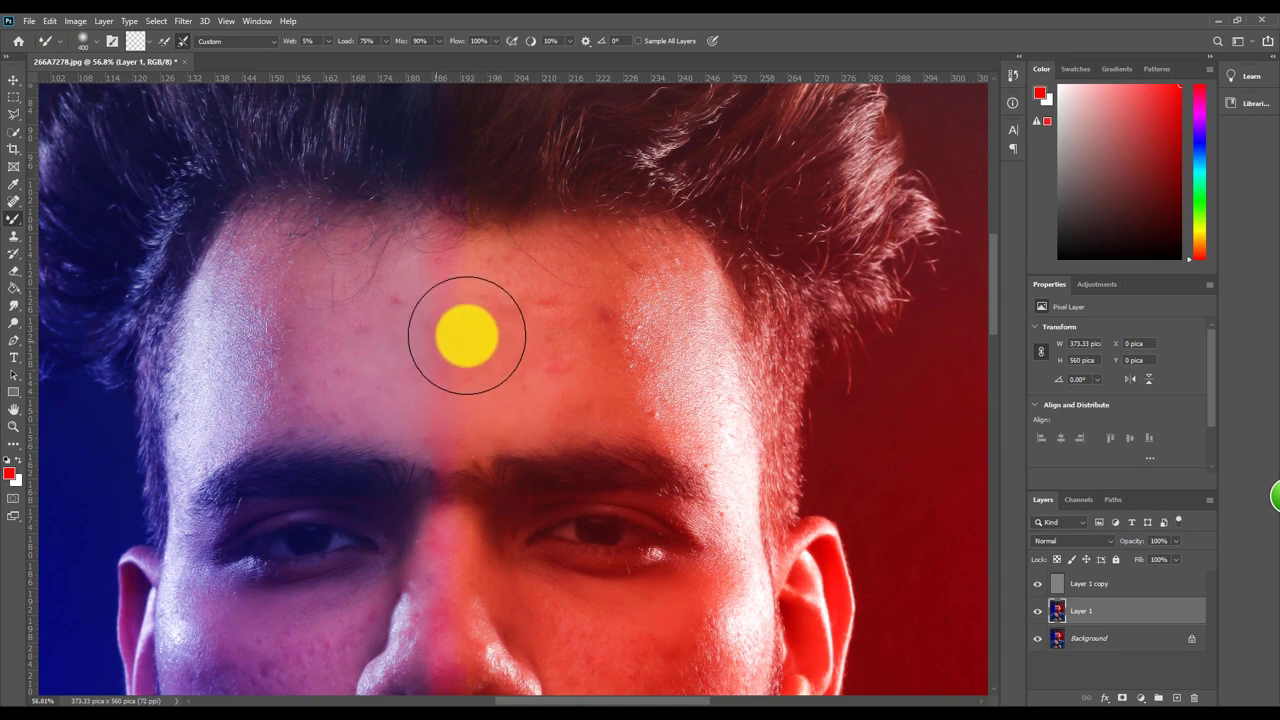
scroll(460, 320, "down", 2)
key("bracketleft")
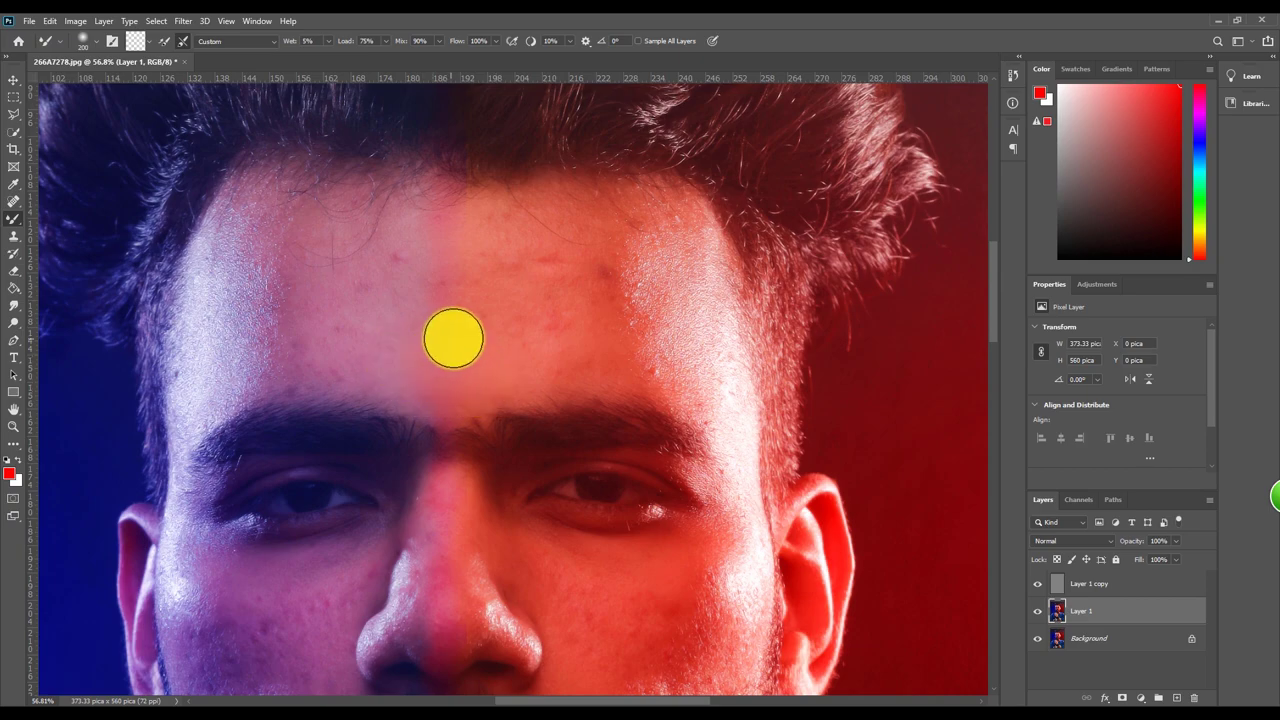
key("bracketright")
key("bracketright")
Blend the forehead skin across the blue/red colour boundary with a 250 px brush.
mouse_move(459, 316)
left_mouse_down()
mouse_move(400, 277)
mouse_move(466, 234)
mouse_move(471, 291)
mouse_move(437, 356)
left_mouse_up()
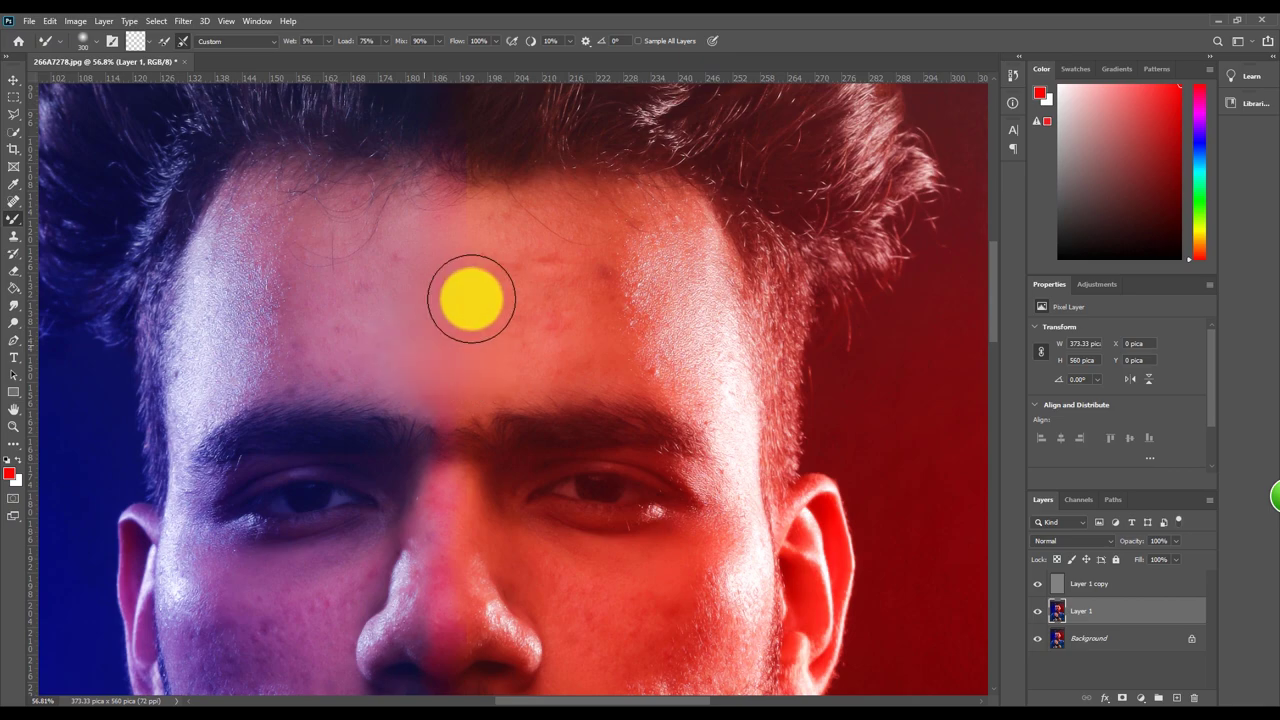
scroll(463, 277, "down", 3)
scroll(491, 257, "down", 5)
scroll(576, 248, "up", 3)
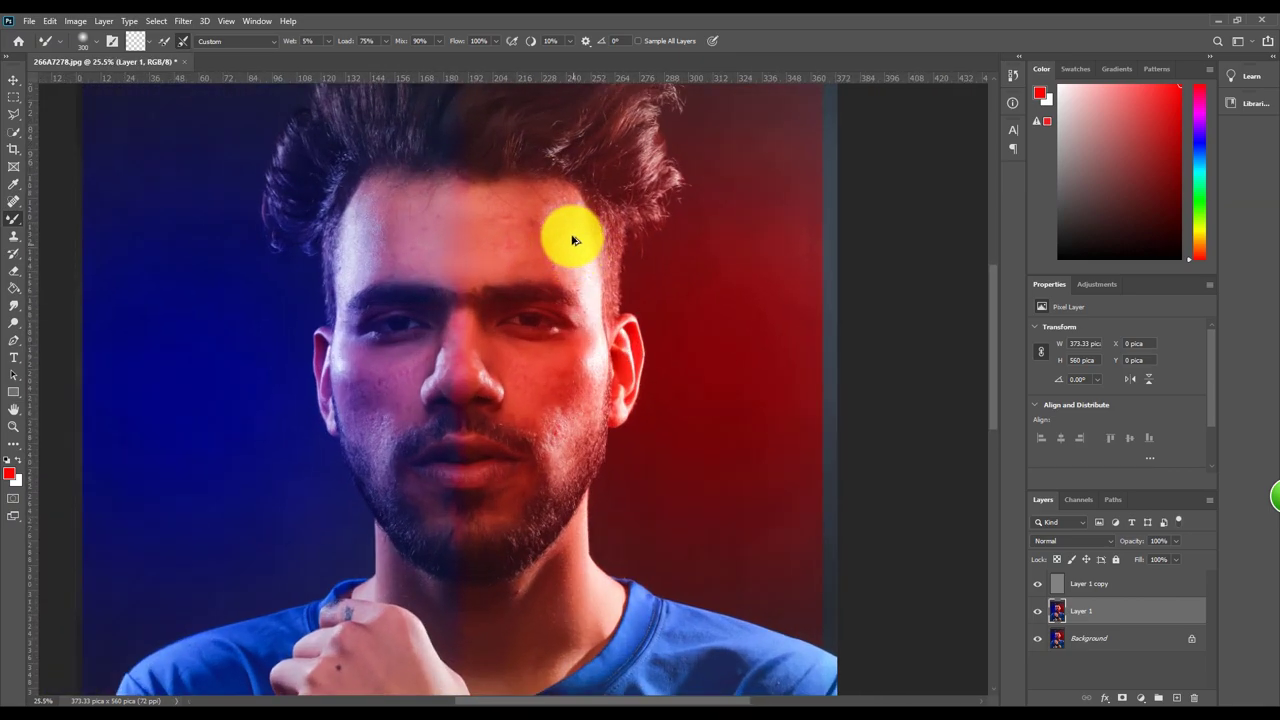
scroll(571, 234, "up", 2)
scroll(586, 266, "up", 2)
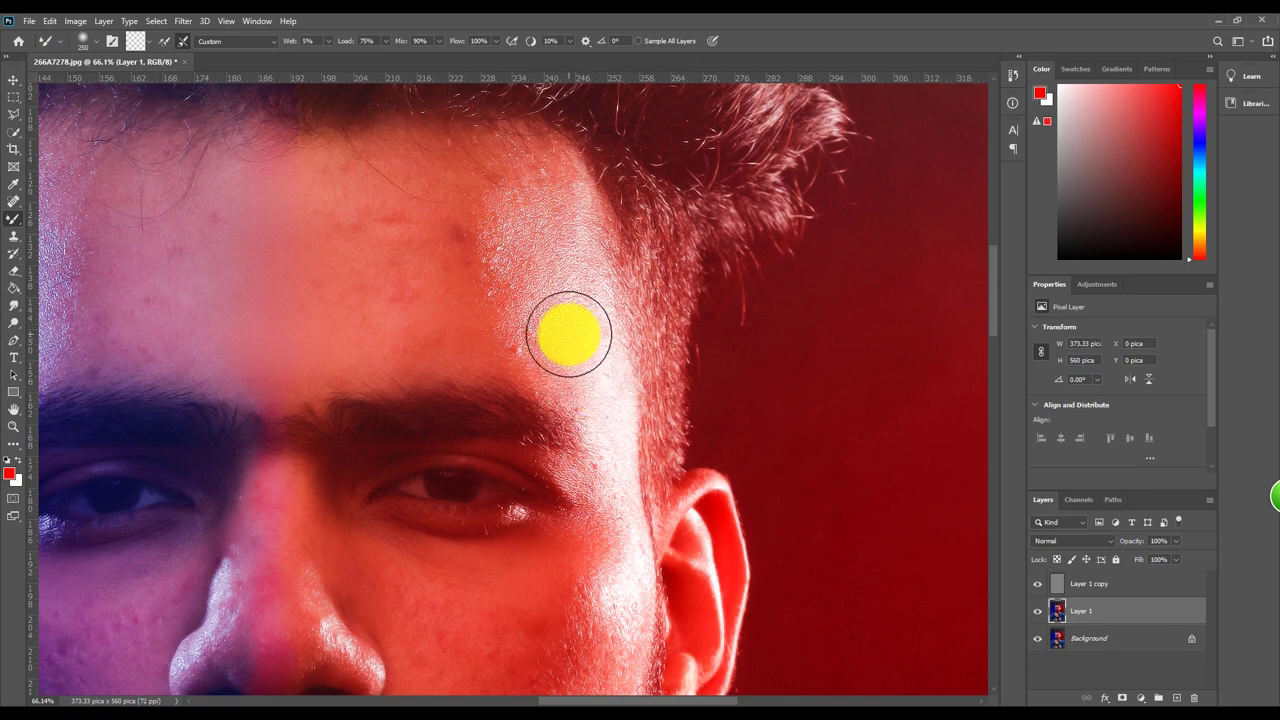
scroll(560, 342, "up", 1)
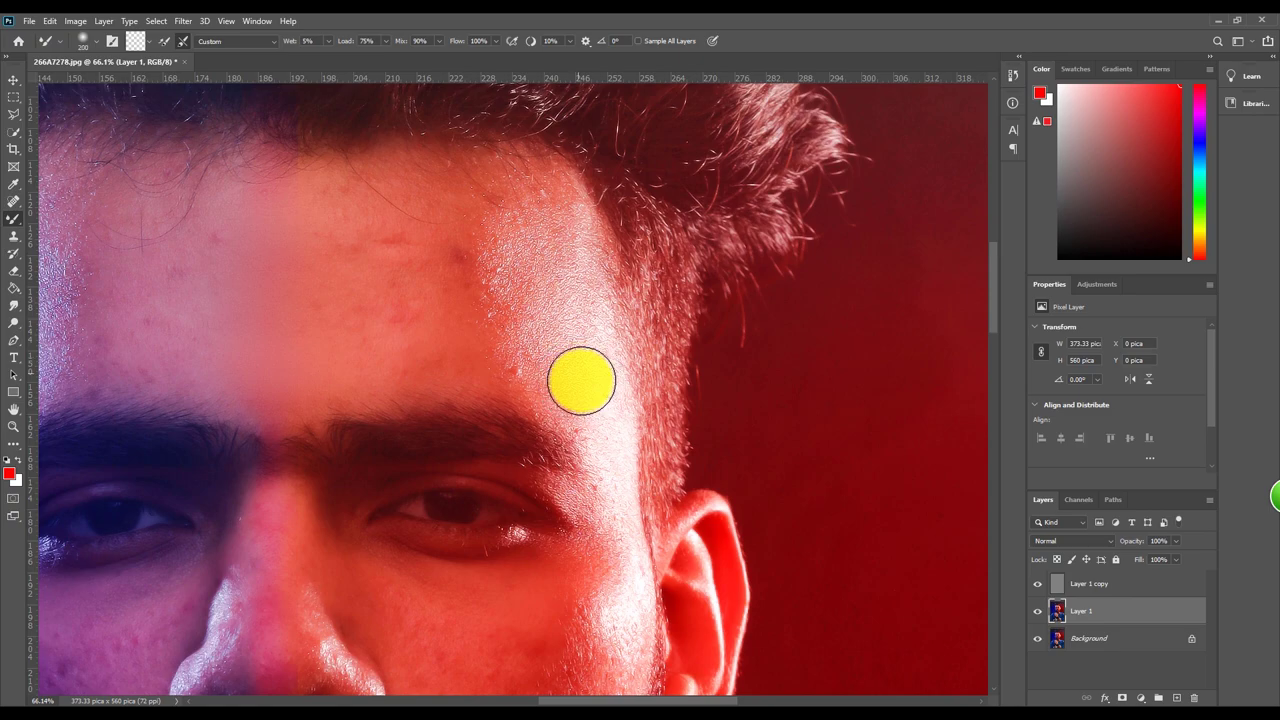
key("bracketright")
key("bracketright")
scroll(577, 388, "up", 1)
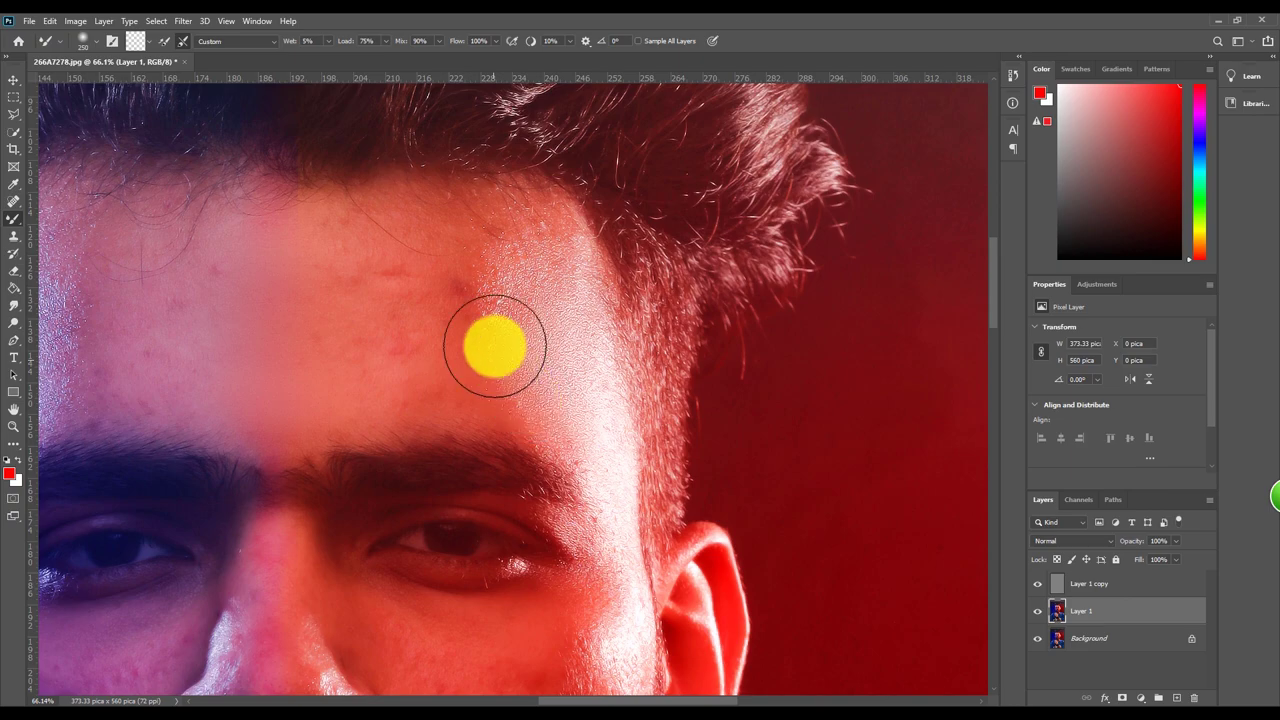
mouse_move(495, 346)
left_mouse_down()
mouse_move(436, 388)
mouse_move(459, 277)
left_mouse_up()
Smooth the centre of the forehead with a brush of about 125-150 px.
key("bracketright")
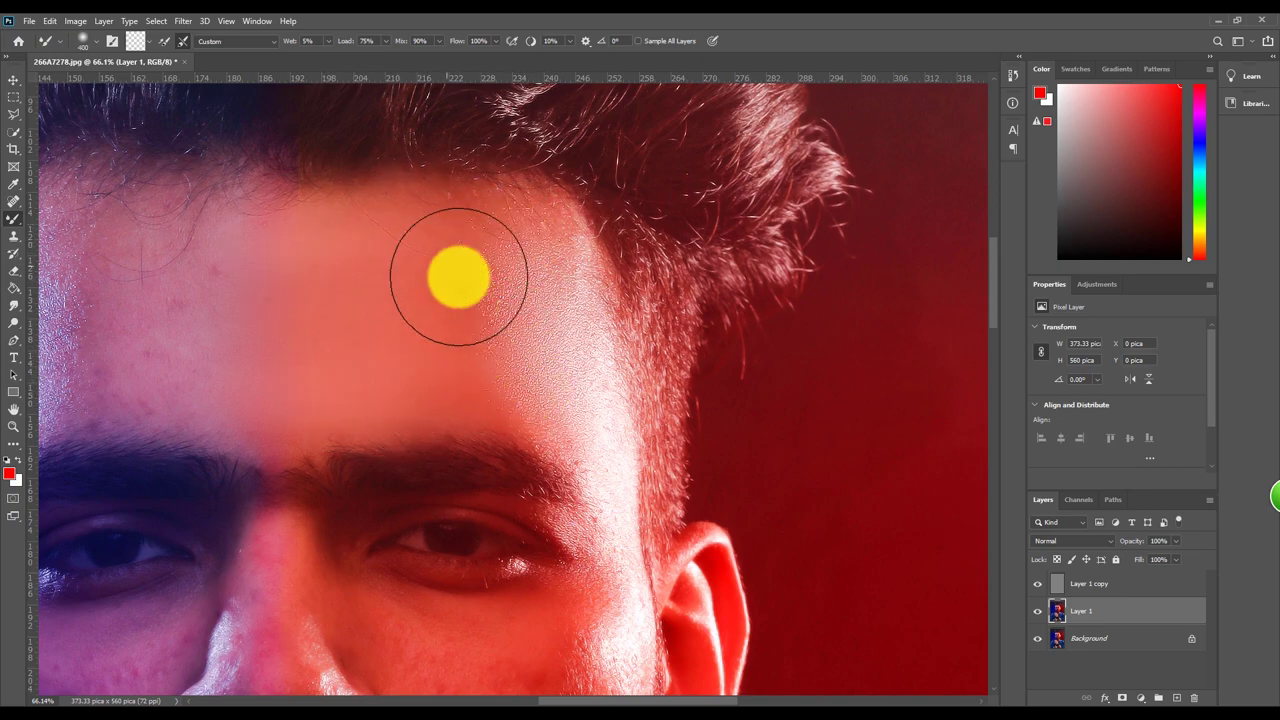
key("h")
mouse_move(459, 277)
left_mouse_down()
mouse_move(503, 366)
mouse_move(409, 403)
mouse_move(457, 277)
mouse_move(400, 223)
mouse_move(418, 405)
mouse_move(371, 314)
mouse_move(291, 337)
left_mouse_up()
key("bracketleft")
key("bracketleft")
scroll(291, 337, "down", 1)
key("bracketleft")
key("bracketleft")
key("bracketleft")
scroll(351, 251, "down", 1)
mouse_move(351, 251)
left_mouse_down()
mouse_move(249, 358)
mouse_move(380, 317)
left_mouse_up()
scroll(380, 317, "down", 1)
scroll(243, 349, "down", 1)
key("bracketright")
Blend the colour seam along the nose bridge with a 150 px brush.
scroll(531, 386, "up", 1)
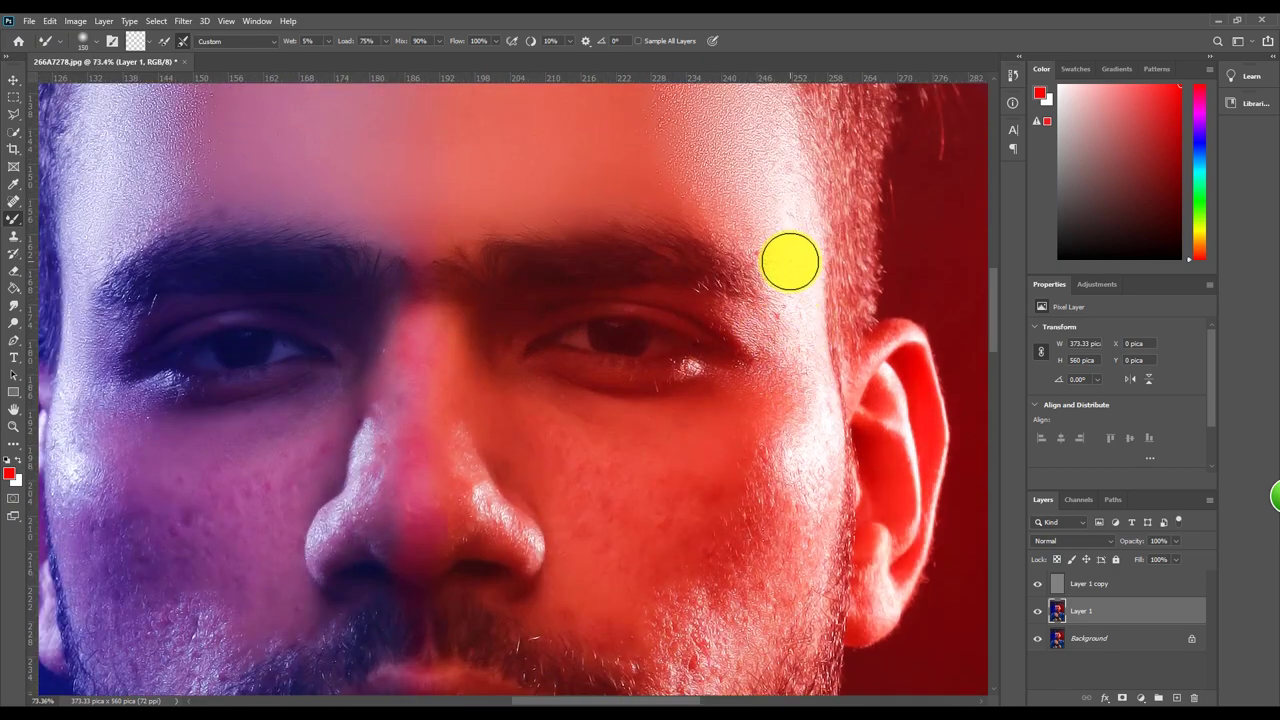
scroll(804, 380, "down", 1)
scroll(773, 450, "down", 1)
scroll(771, 449, "down", 1)
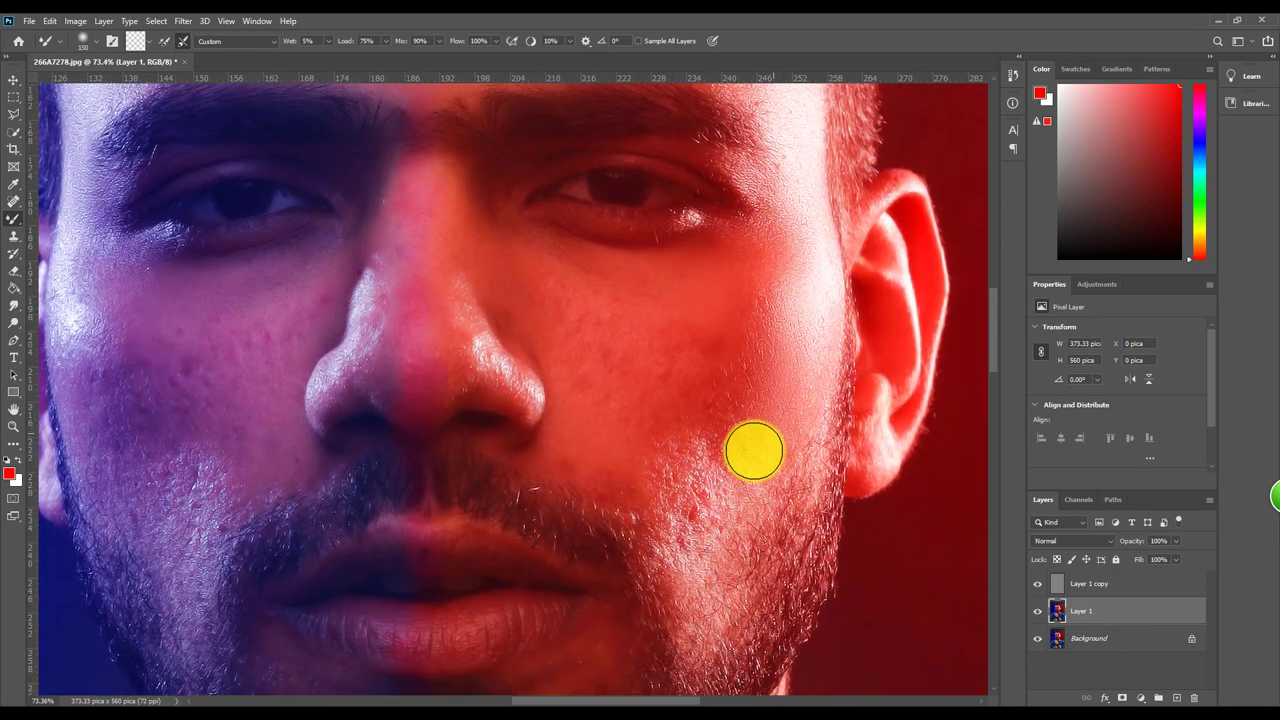
scroll(760, 454, "up", 1)
key("bracketright")
key("bracketright")
key("bracketright")
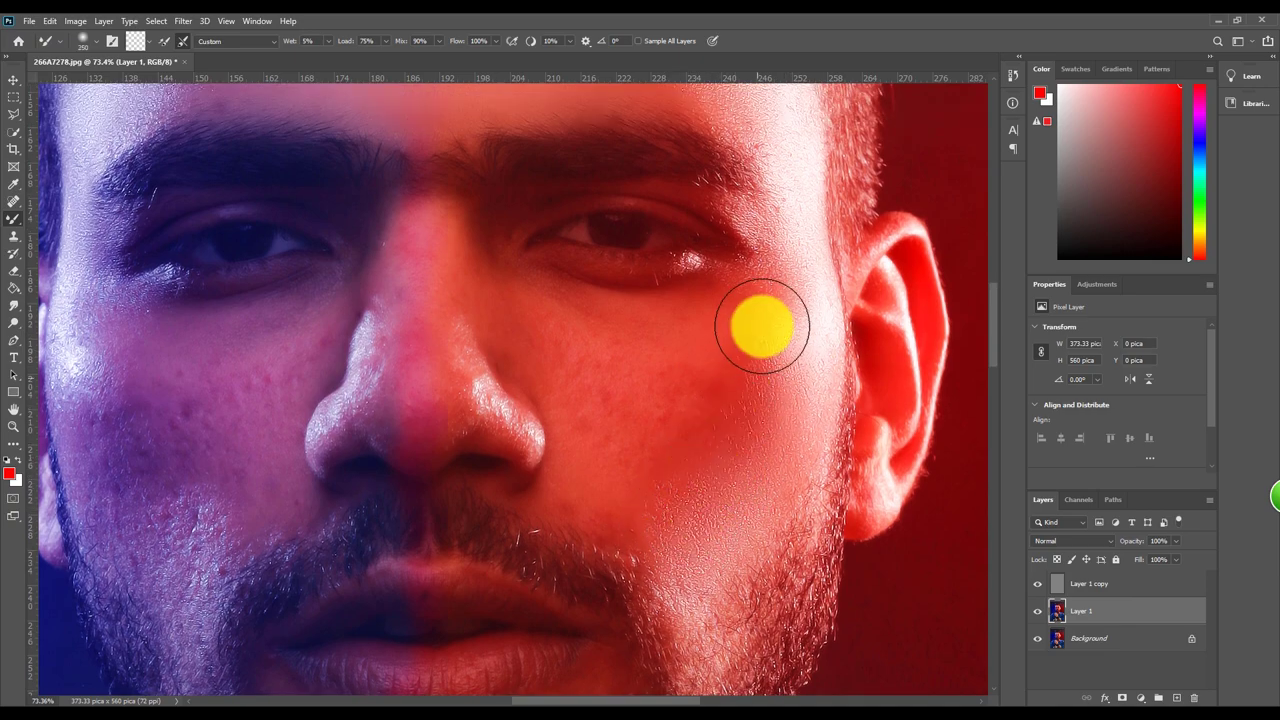
key("bracketleft")
key("bracketleft")
key("bracketleft")
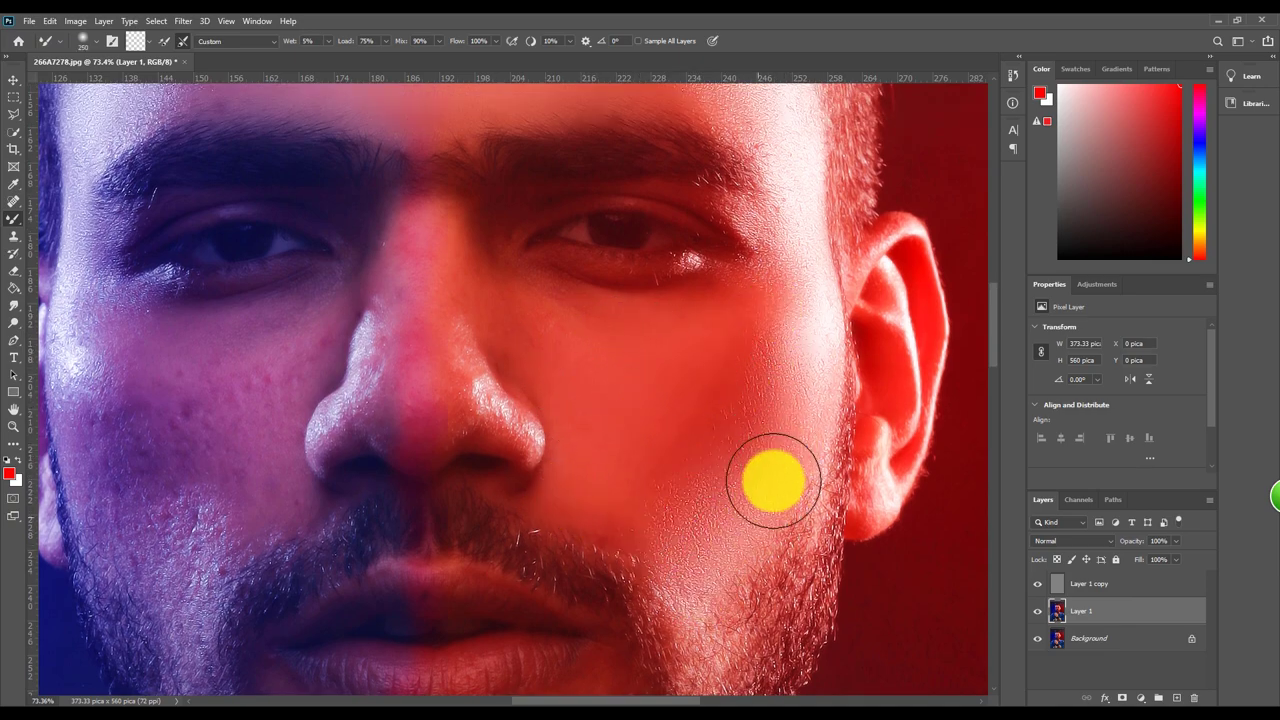
scroll(426, 349, "up", 1)
mouse_move(426, 349)
left_mouse_down()
mouse_move(408, 310)
mouse_move(460, 447)
mouse_move(429, 449)
mouse_move(380, 354)
mouse_move(406, 291)
mouse_move(399, 437)
left_mouse_up()
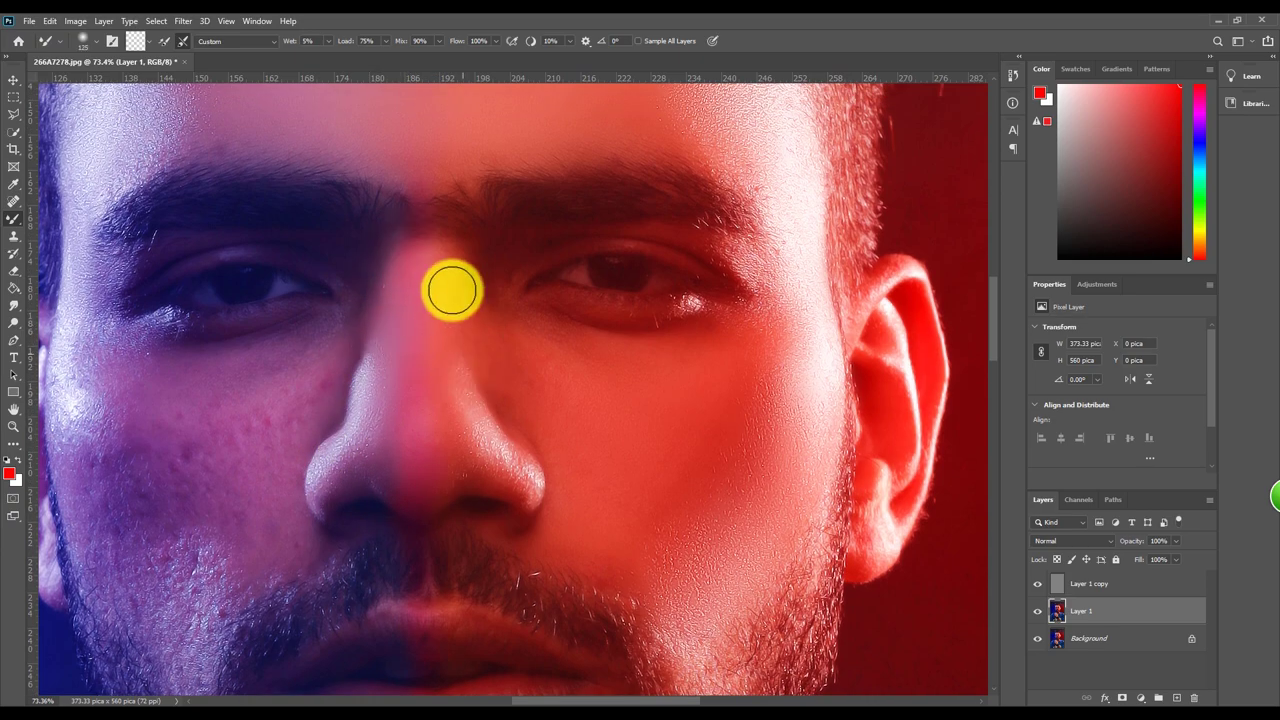
Smooth the cheek blemishes with mixer-brush blending strokes.
scroll(543, 371, "down", 1)
key("bracketright")
key("bracketright")
key("bracketright")
key("bracketleft")
key("bracketleft")
key("bracketleft")
scroll(800, 277, "up", 1)
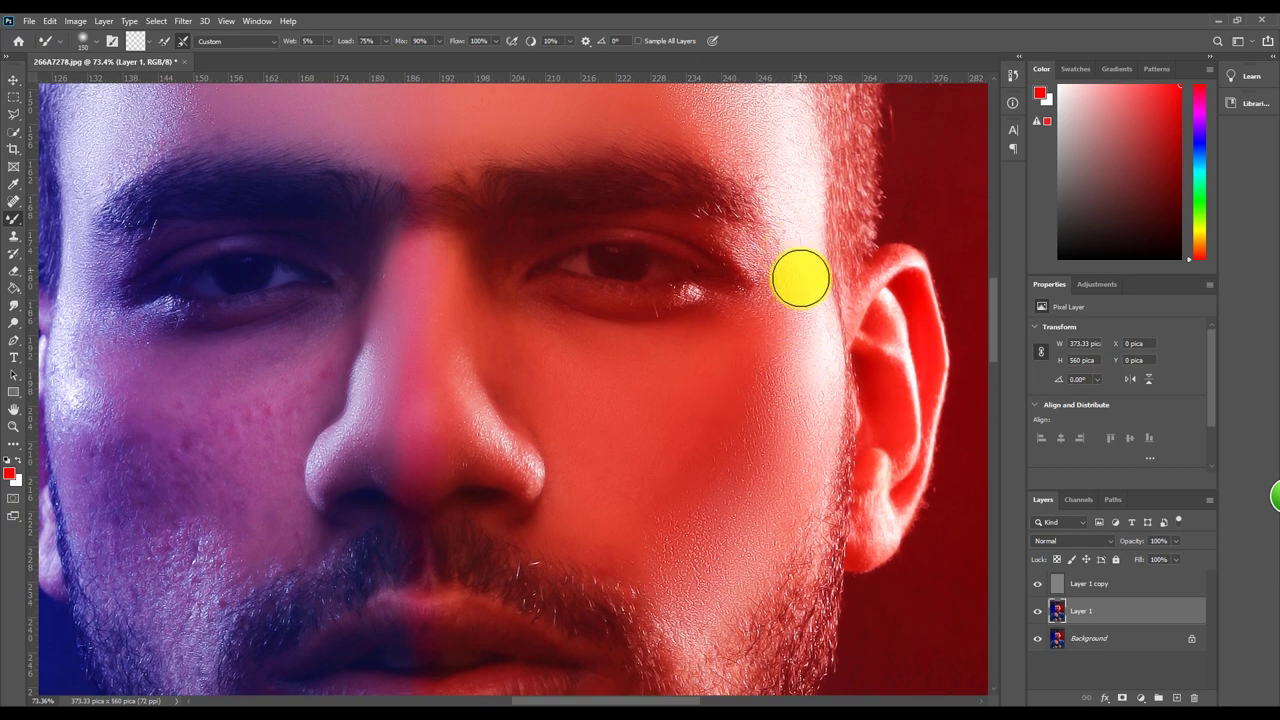
scroll(429, 314, "down", 3)
scroll(427, 383, "down", 1)
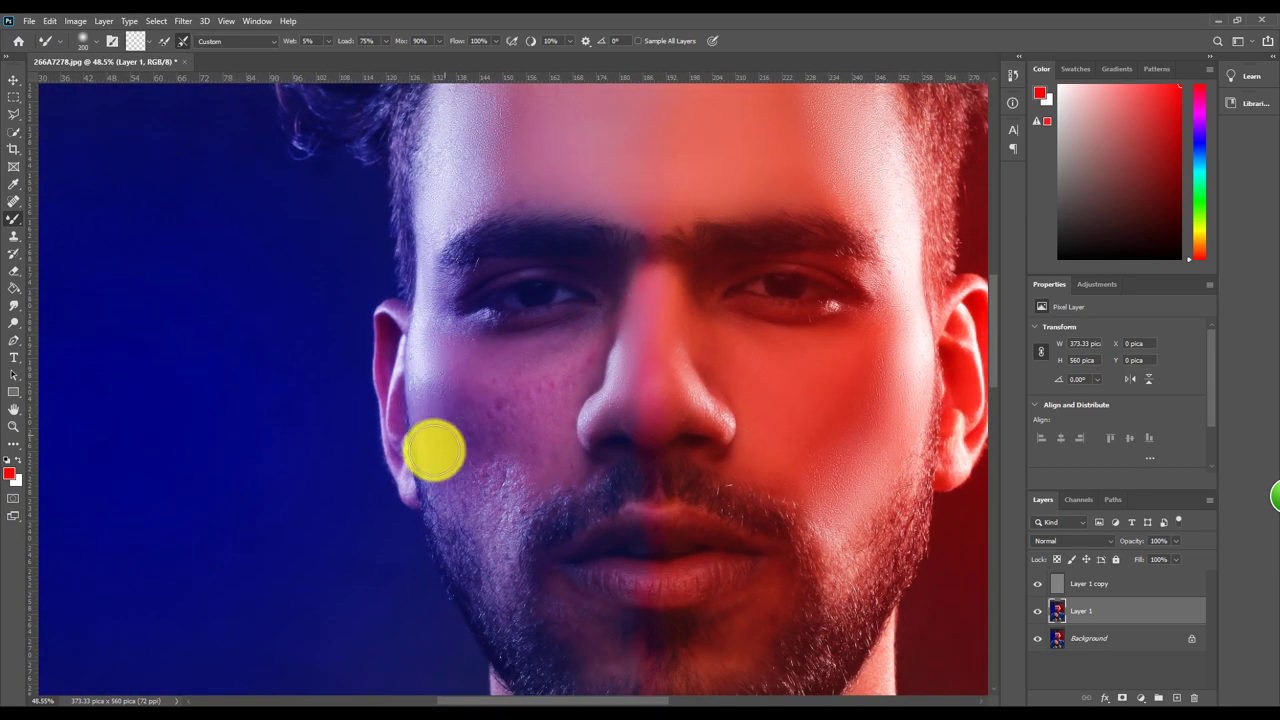
key("bracketright")
key("bracketright")
key("bracketright")
key("bracketleft")
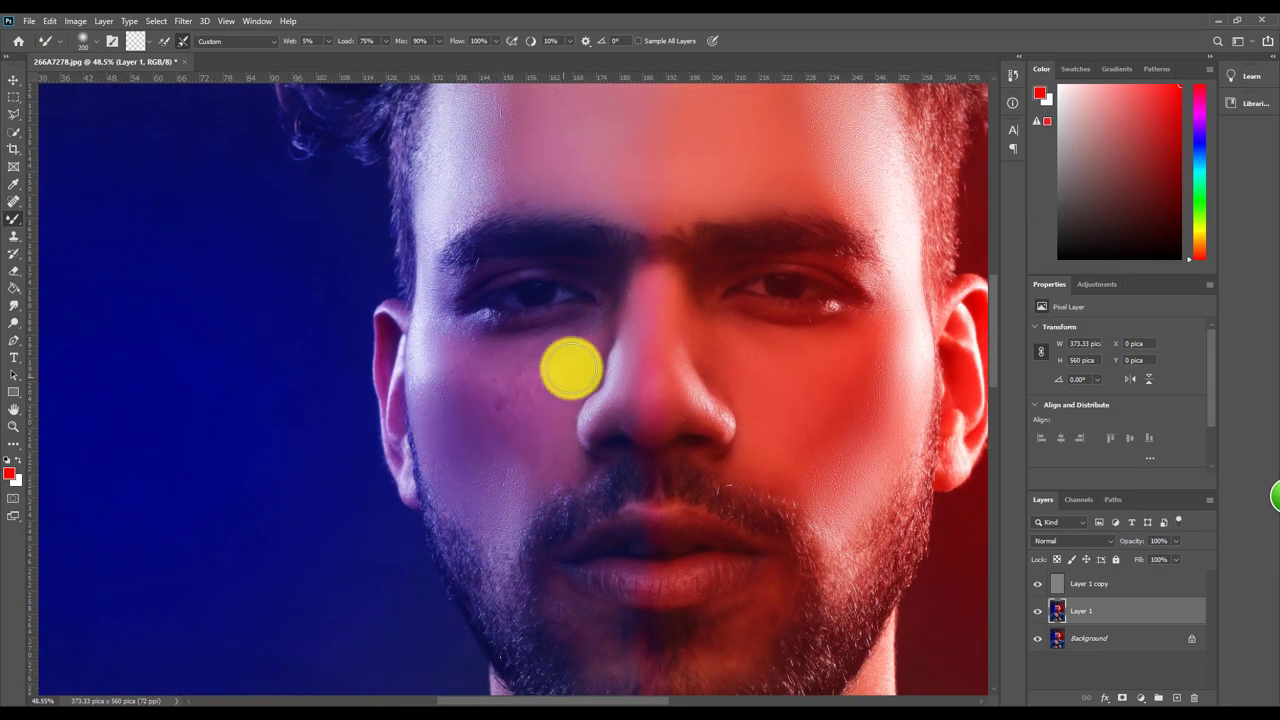
left_click_drag(569, 366, 536, 413)
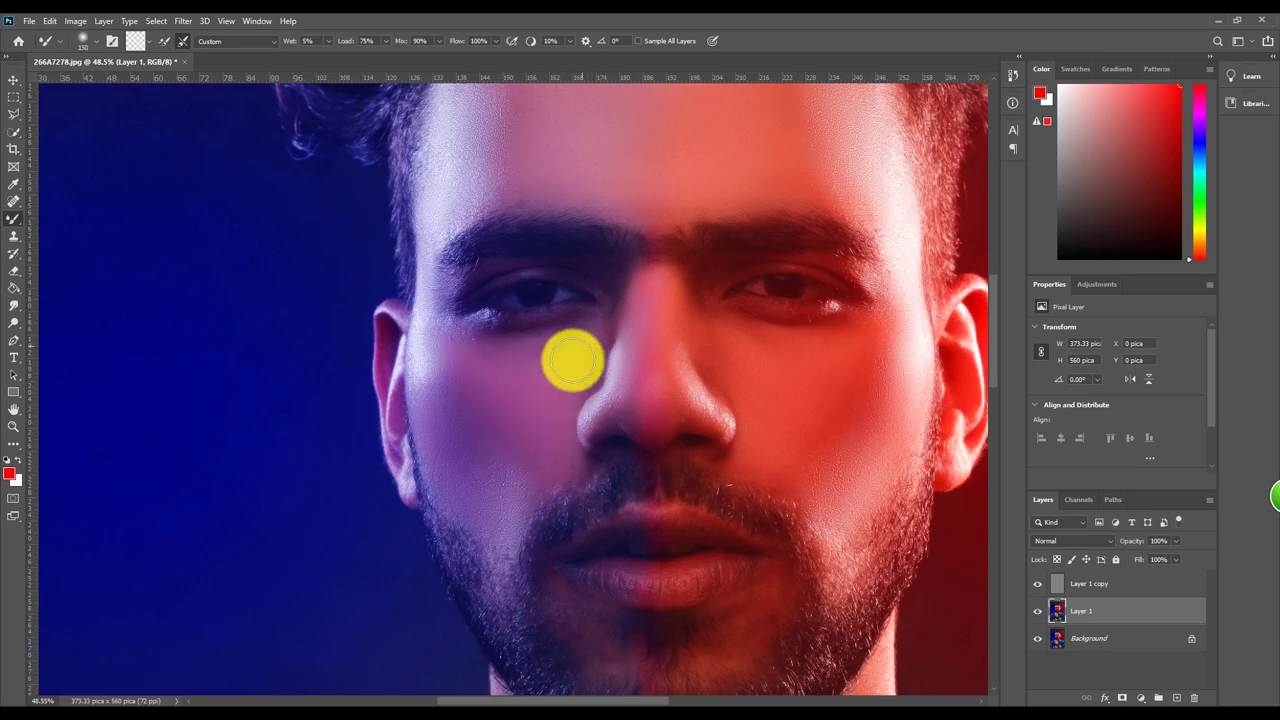
Pan around the head and adjust brush size to review the blended skin.
key("bracketright")
key("bracketright")
scroll(450, 430, "down", 1)
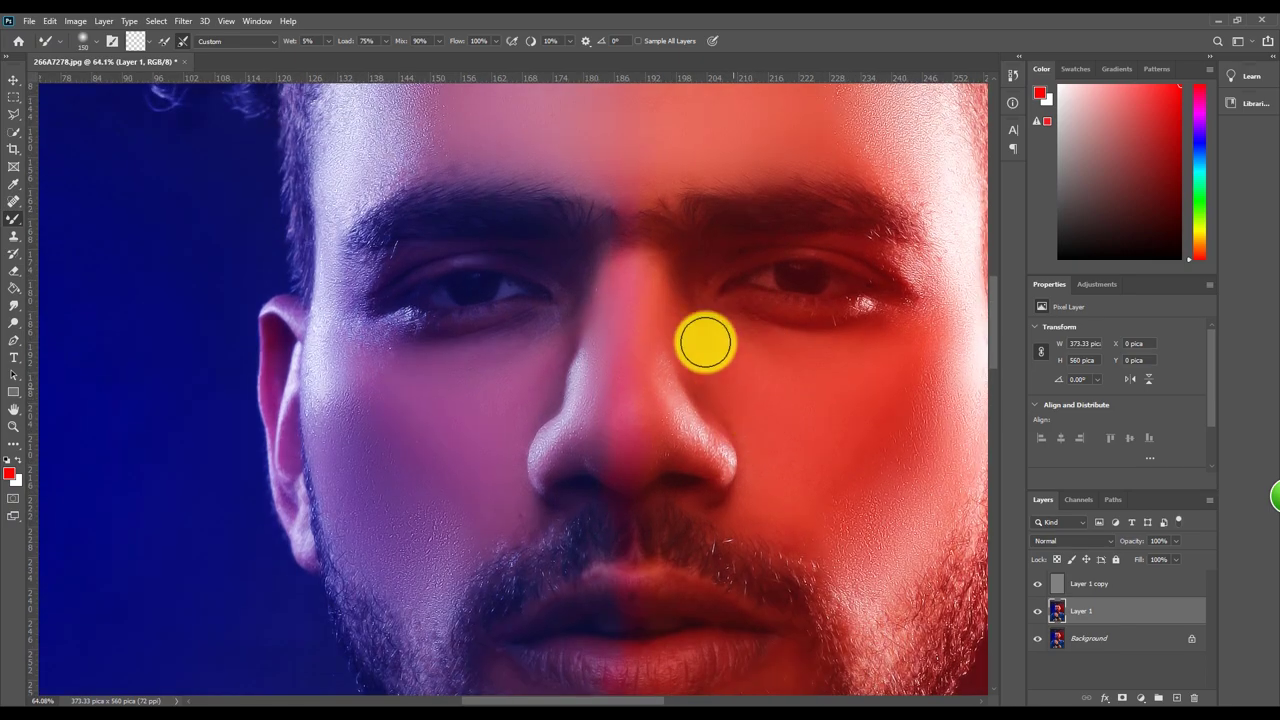
scroll(600, 320, "down", 3)
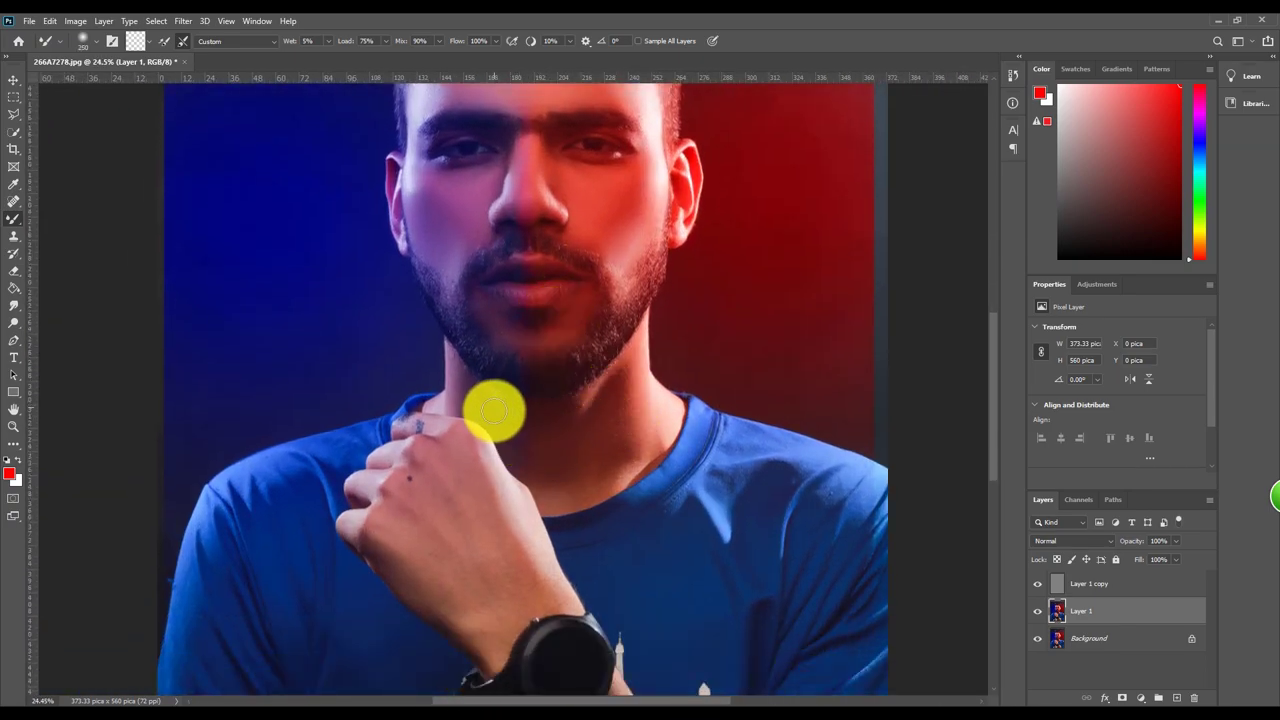
left_click_drag(634, 372, 648, 479)
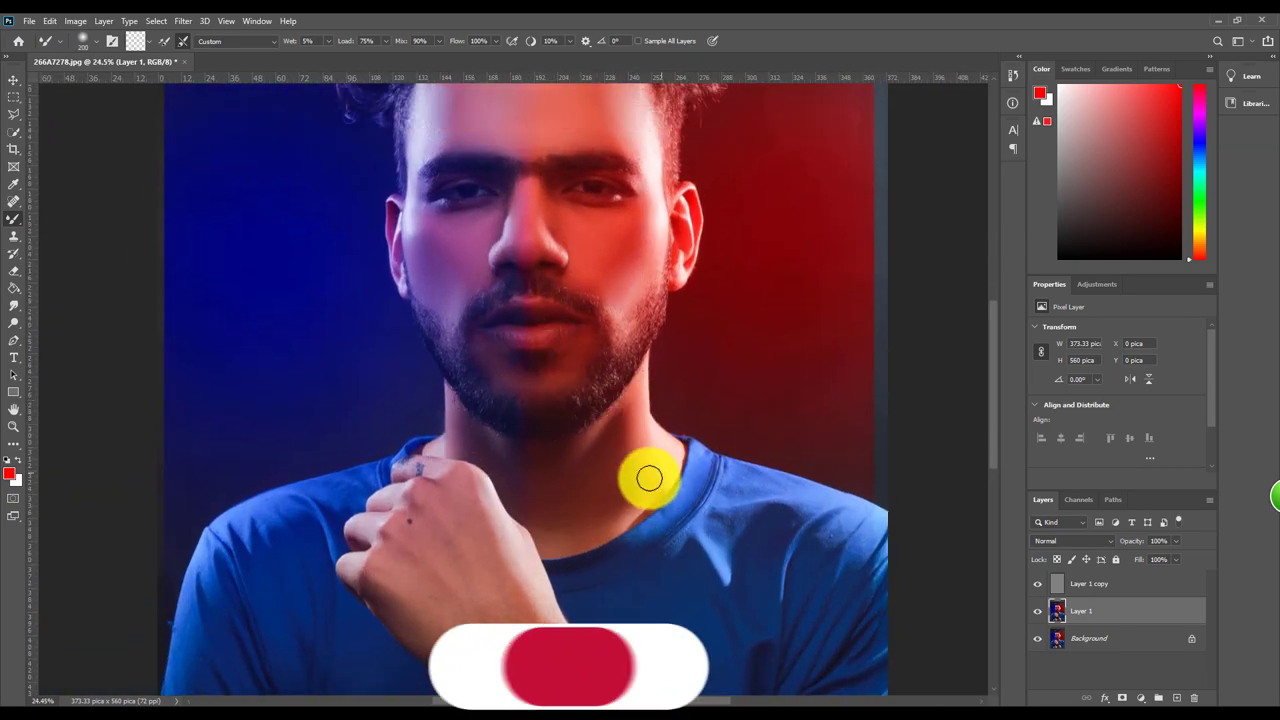
scroll(660, 300, "up", 2)
scroll(513, 280, "down", 3)
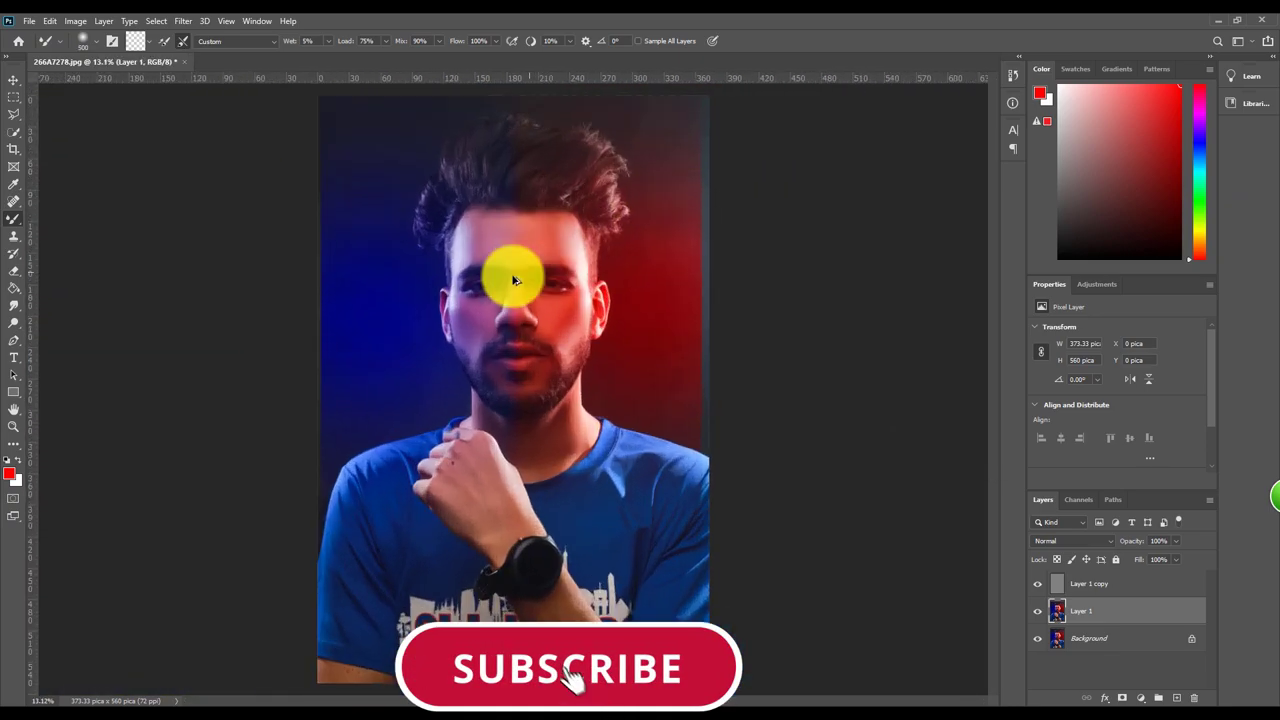
scroll(513, 280, "down", 3)
scroll(434, 200, "up", 2)
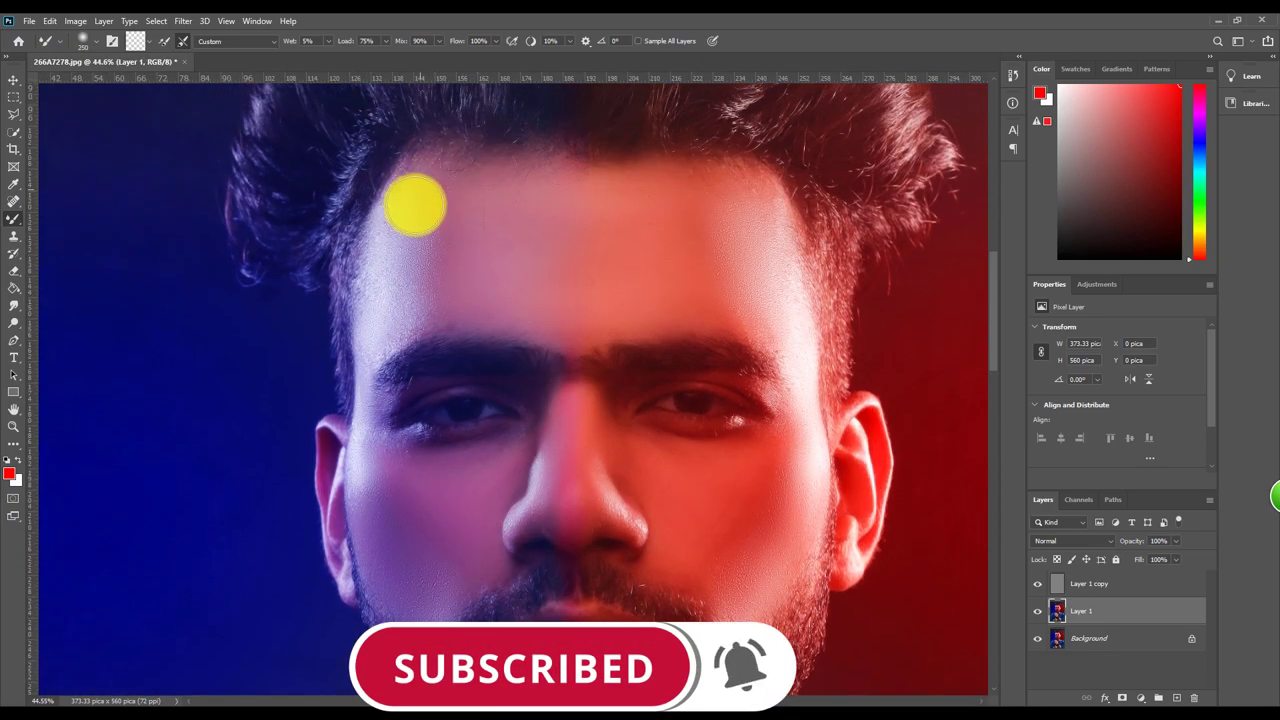
scroll(720, 271, "up", 2)
scroll(735, 400, "down", 3)
key("bracketleft")
key("bracketleft")
key("bracketleft")
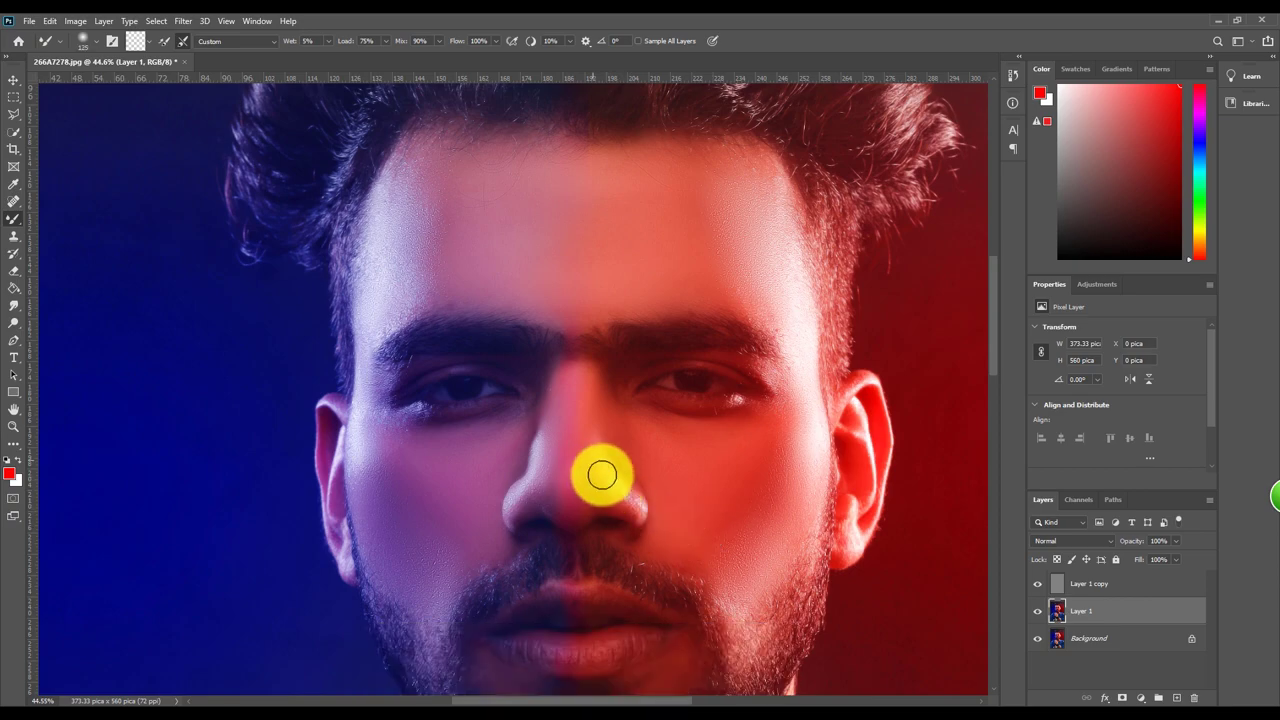
scroll(602, 475, "down", 2)
key("bracketleft")
key("bracketleft")
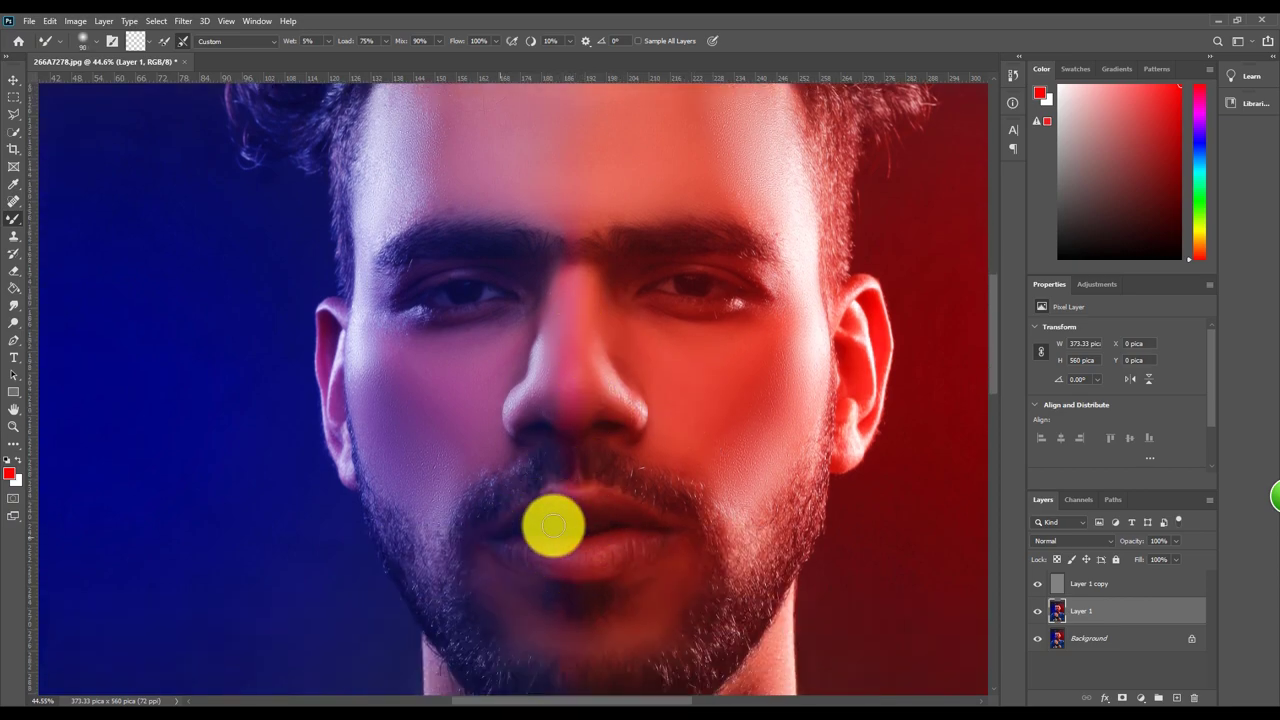
key("bracketright")
key("bracketright")
key("bracketright")
scroll(840, 380, "down", 3)
scroll(560, 340, "up", 3)
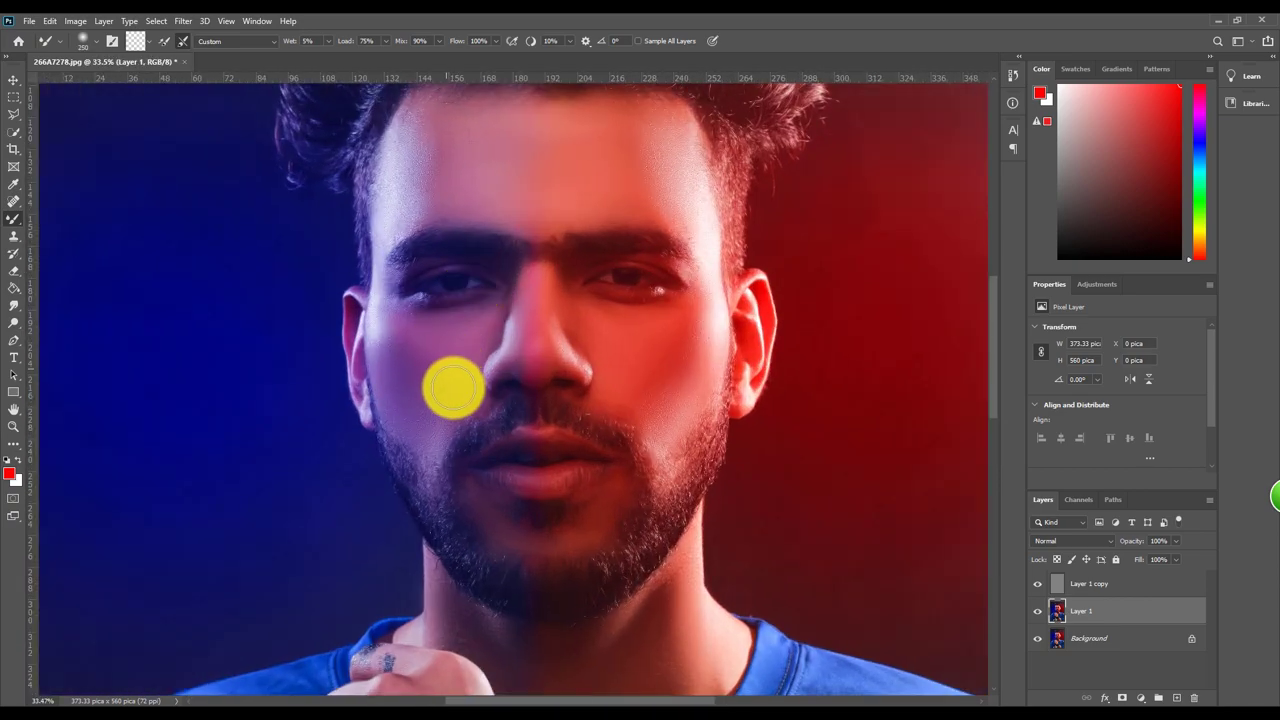
scroll(629, 314, "down", 2)
scroll(629, 290, "down", 2)
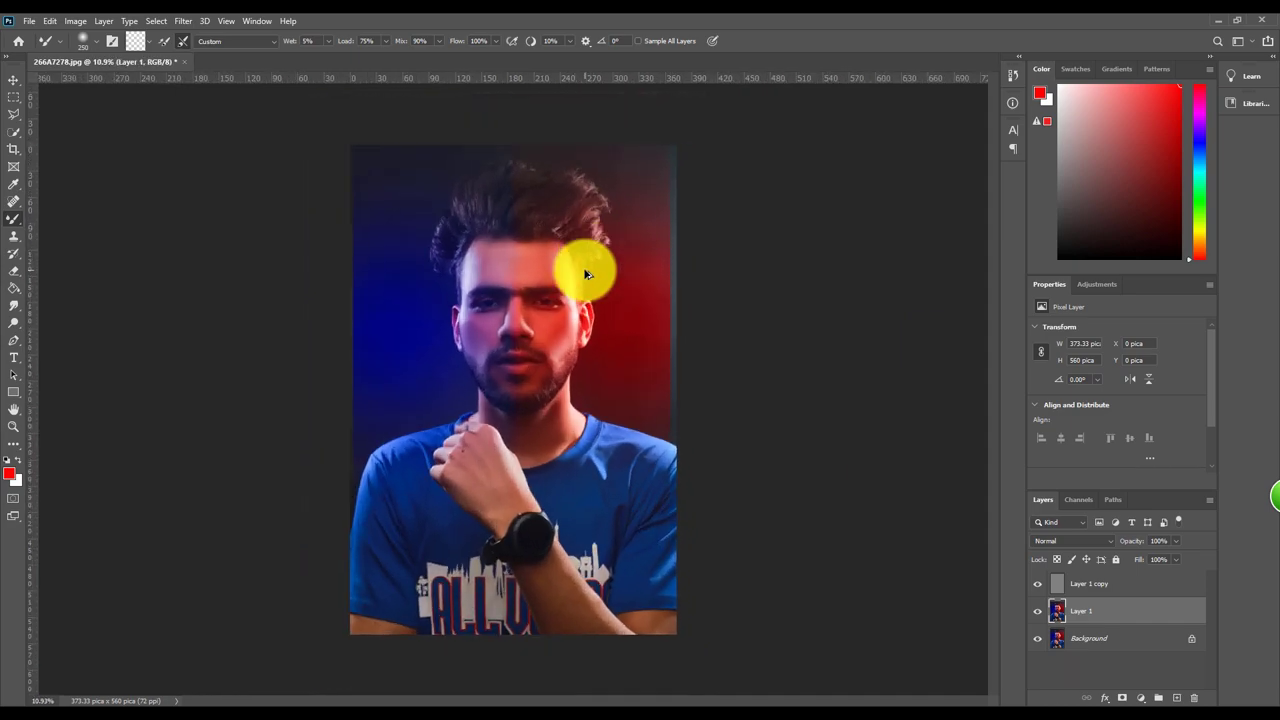
scroll(586, 274, "up", 1)
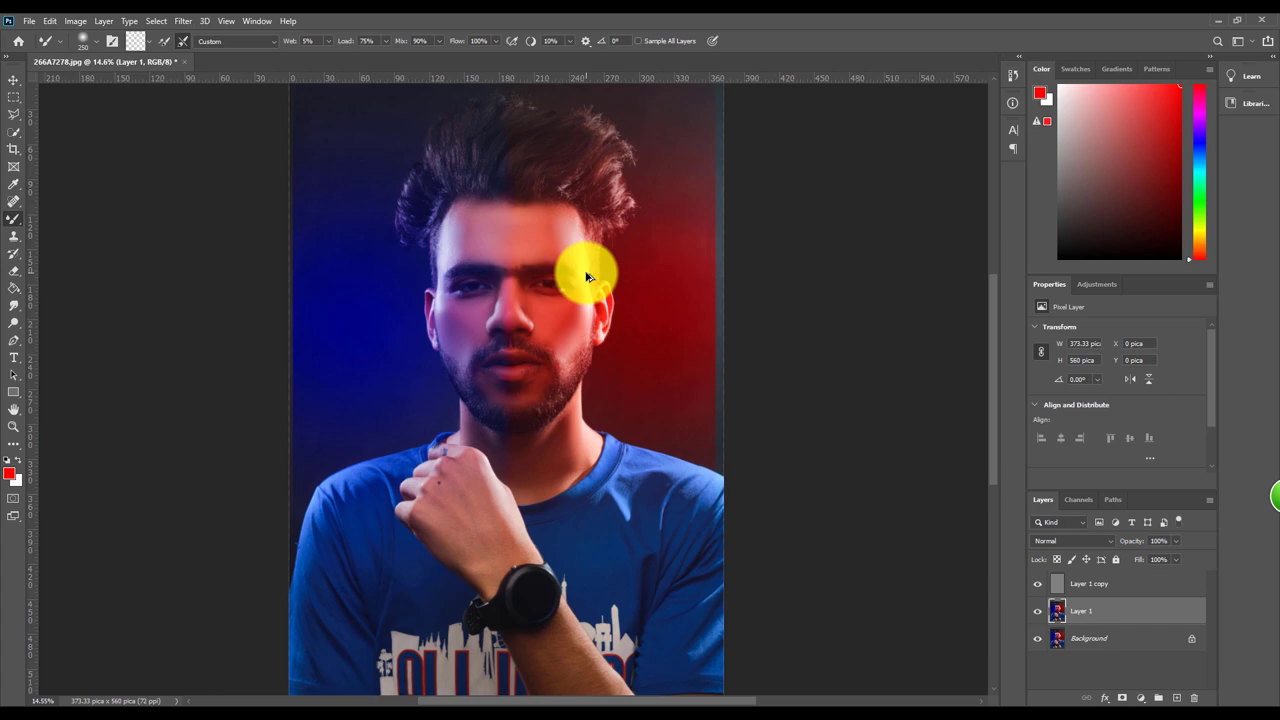
scroll(586, 274, "down", 1)
scroll(697, 343, "up", 1)
scroll(653, 367, "down", 2)
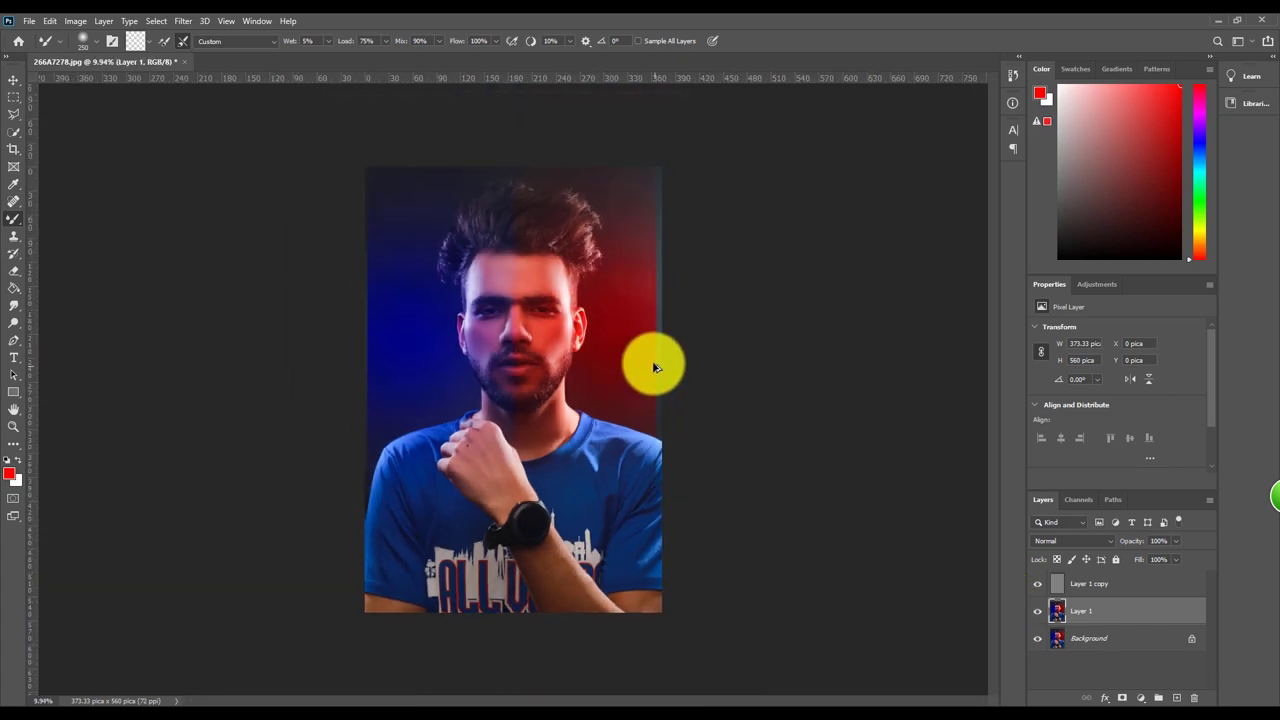
scroll(653, 367, "up", 1)
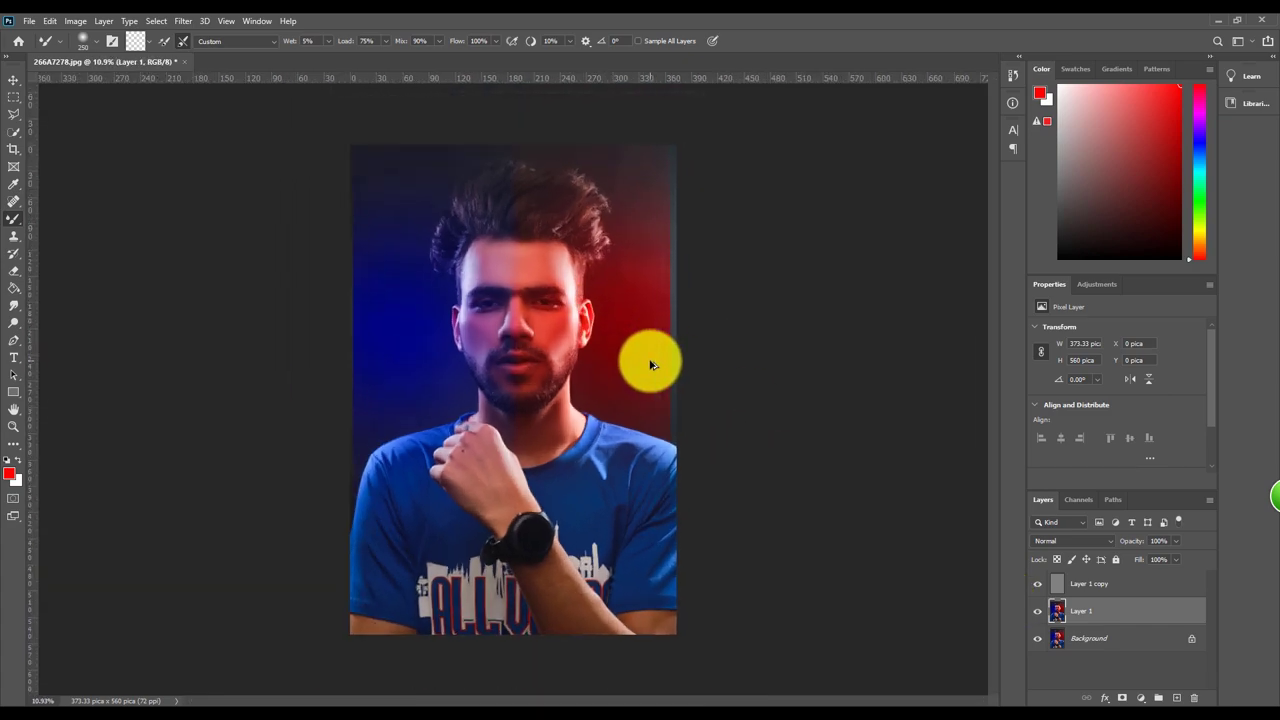
Merge visible layers into one Background and scale it up to about 122%.
key("ctrl+shift+e")
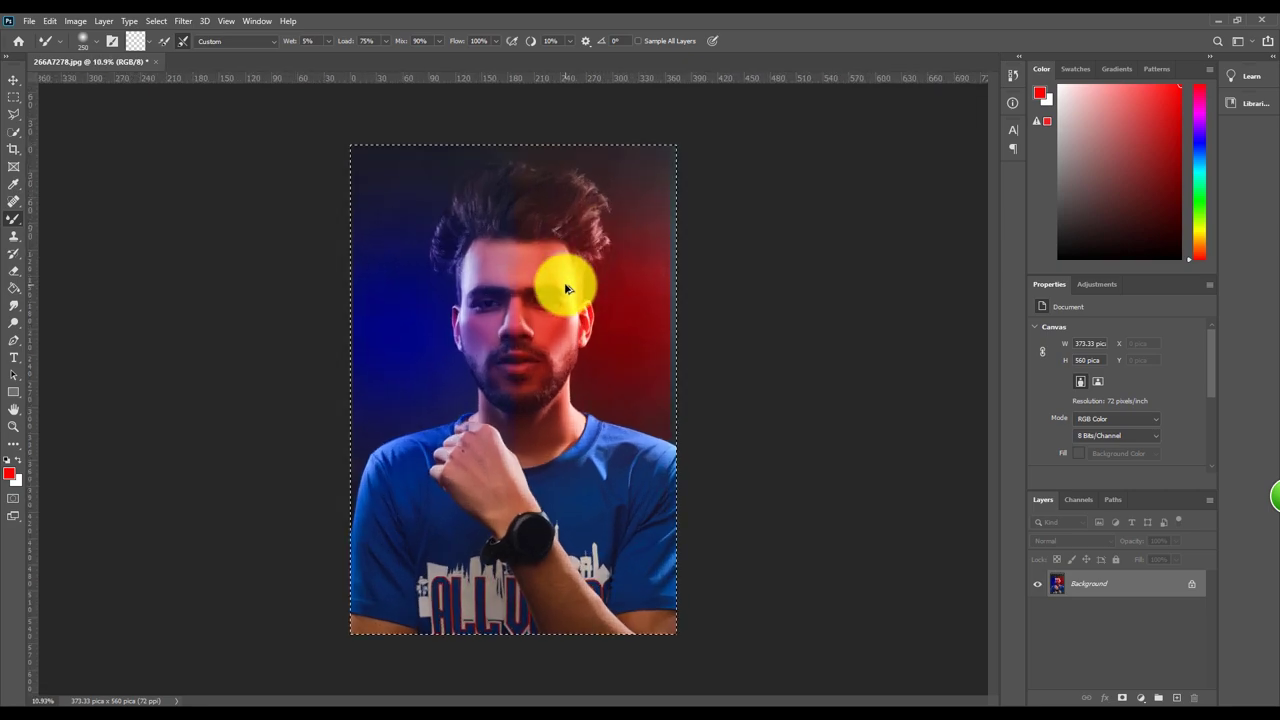
key("ctrl+t")
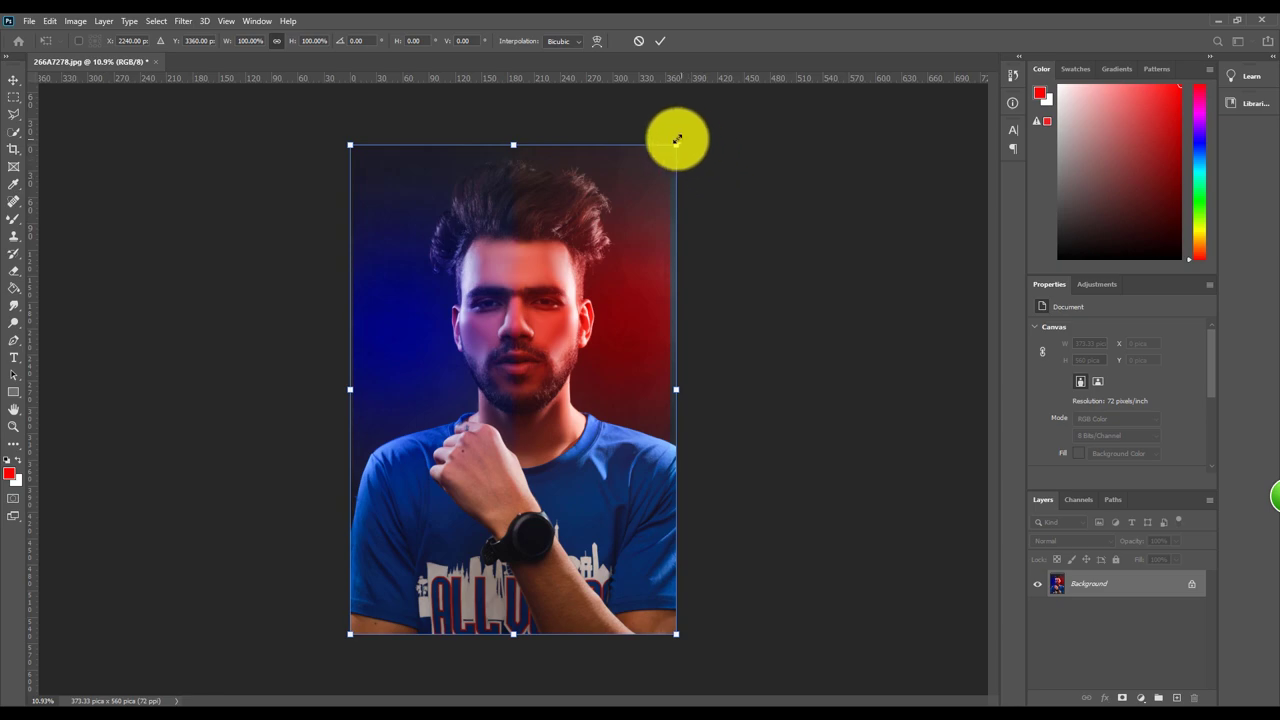
left_click_drag(676, 141, 623, 209)
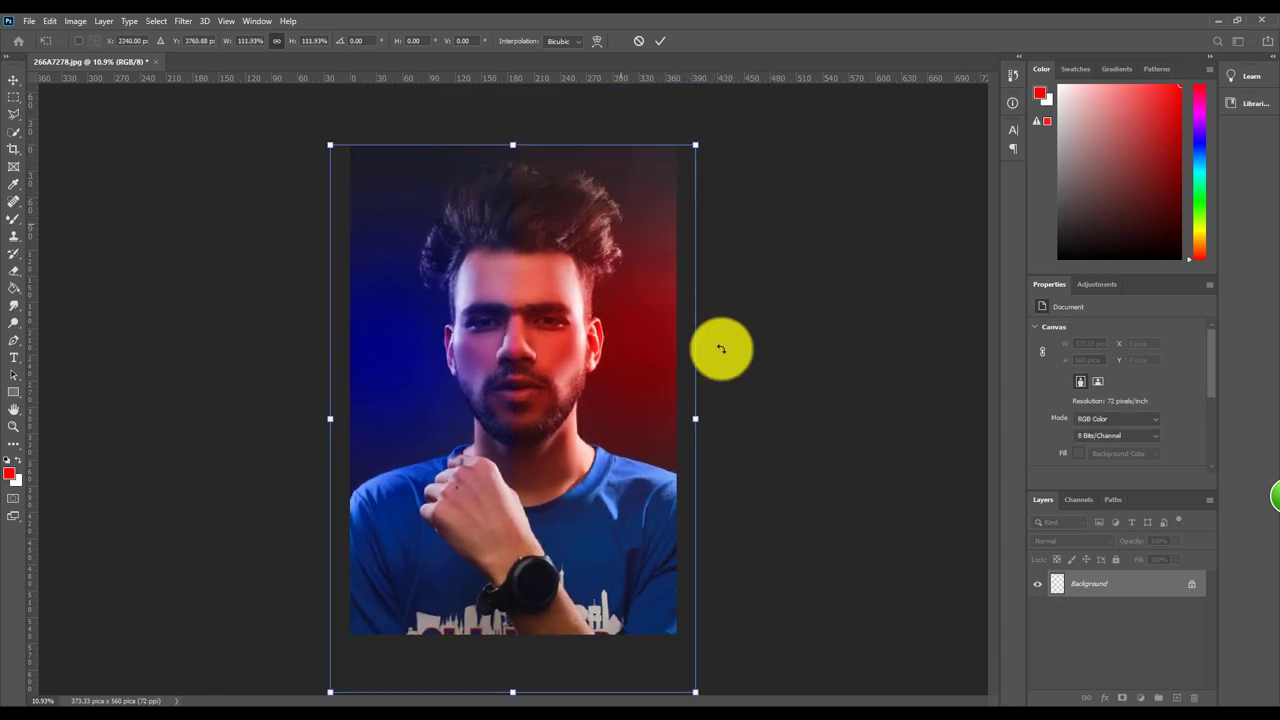
left_click_drag(695, 420, 688, 430)
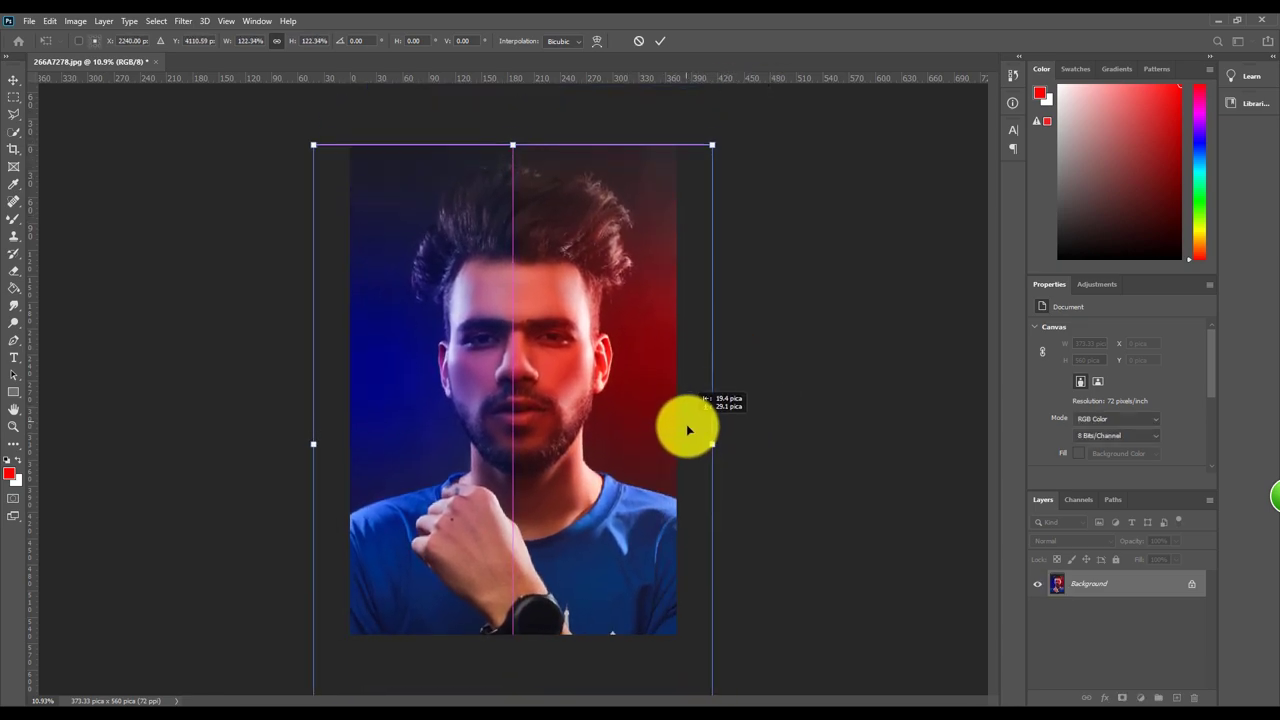
left_click(660, 41)
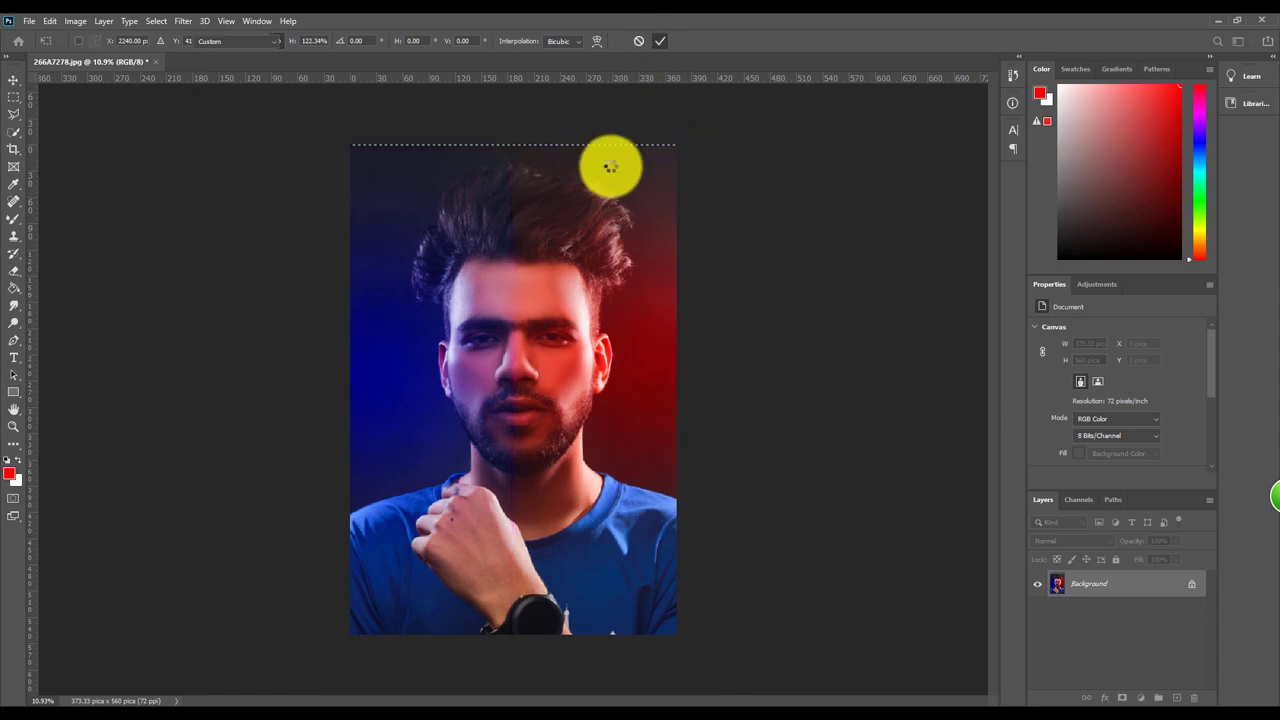
Clear the old selection, fit the photo on screen and auto-select the man with Select Subject.
left_click(14, 131)
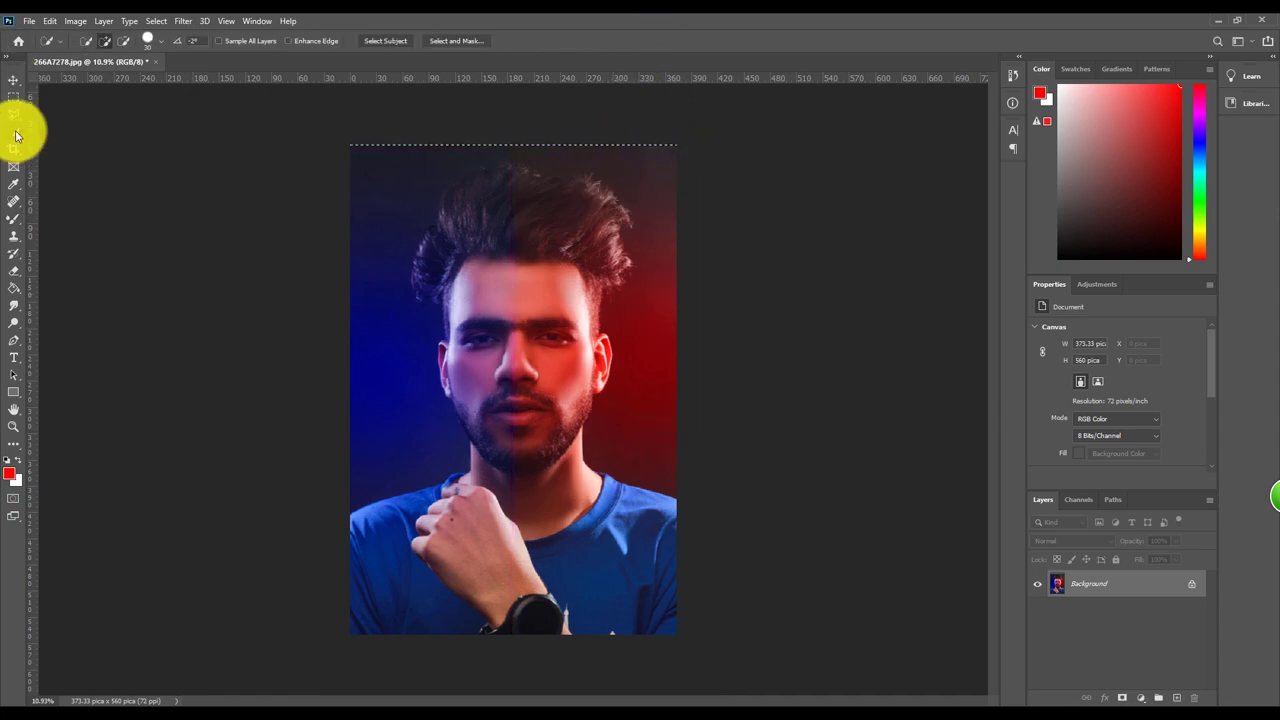
right_click(493, 237)
left_click(514, 247)
key("ctrl+0")
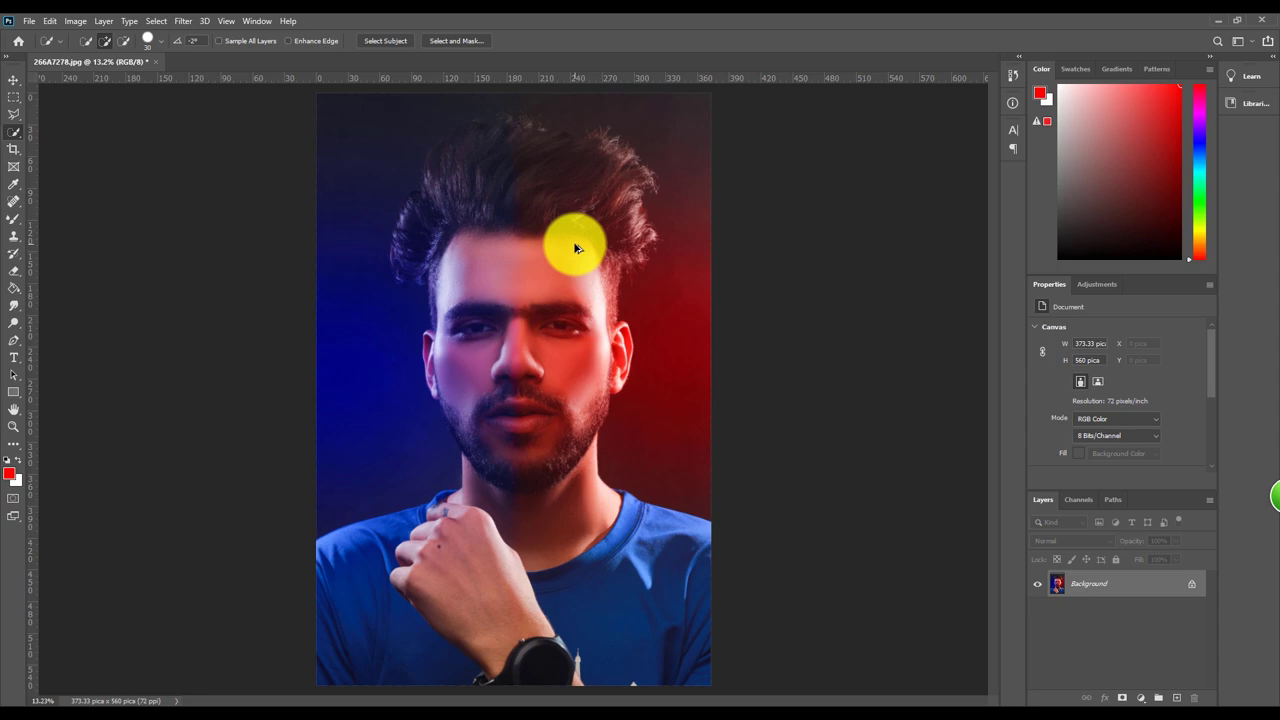
left_click(387, 41)
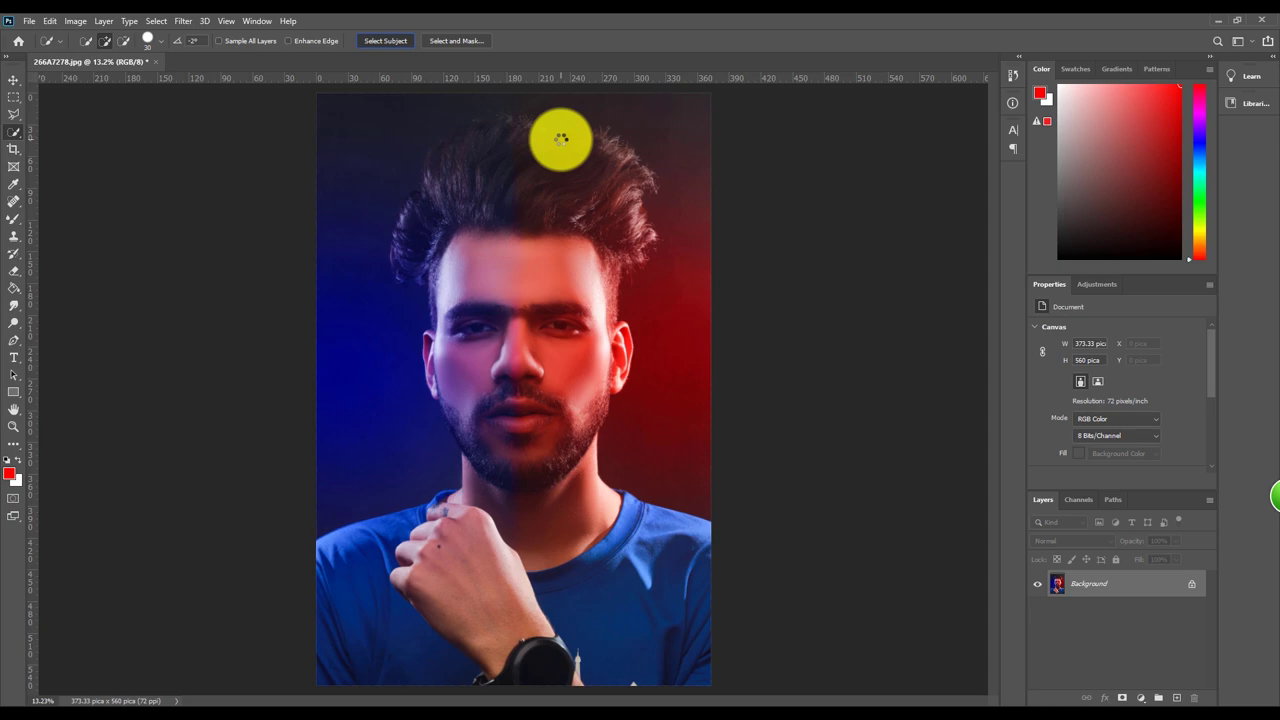
scroll(570, 218, "up", 5)
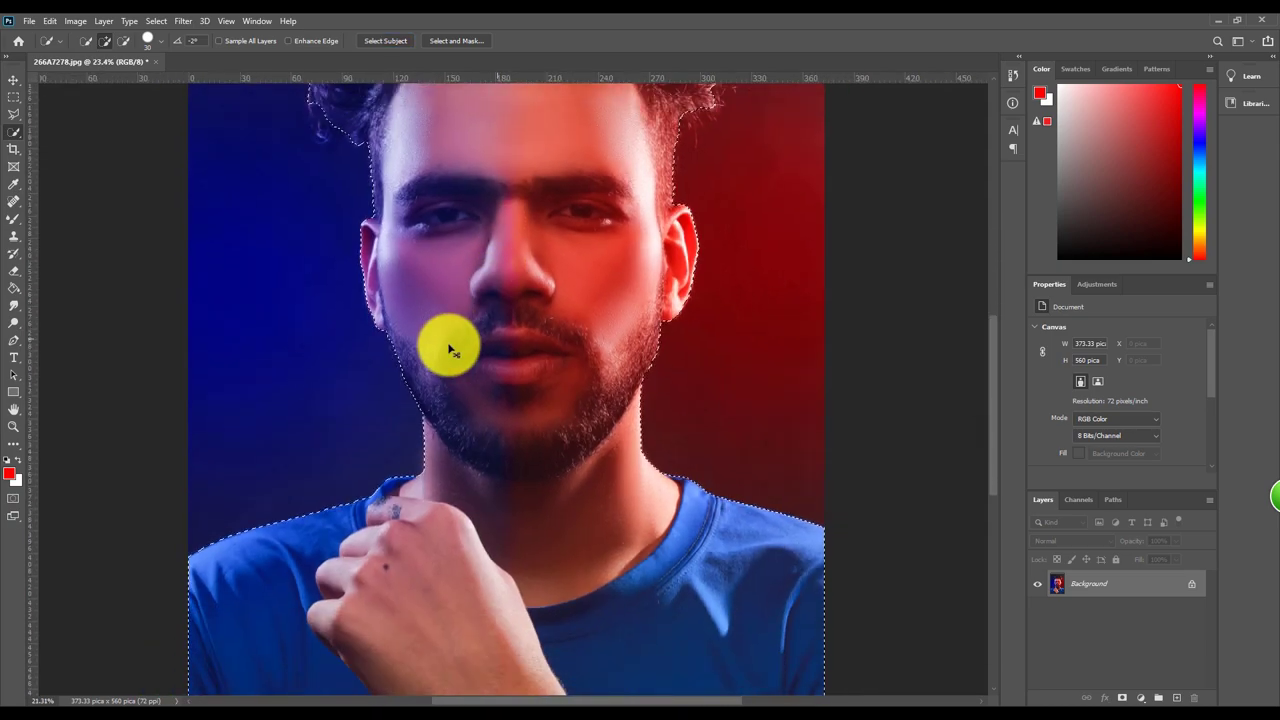
scroll(345, 435, "up", 3)
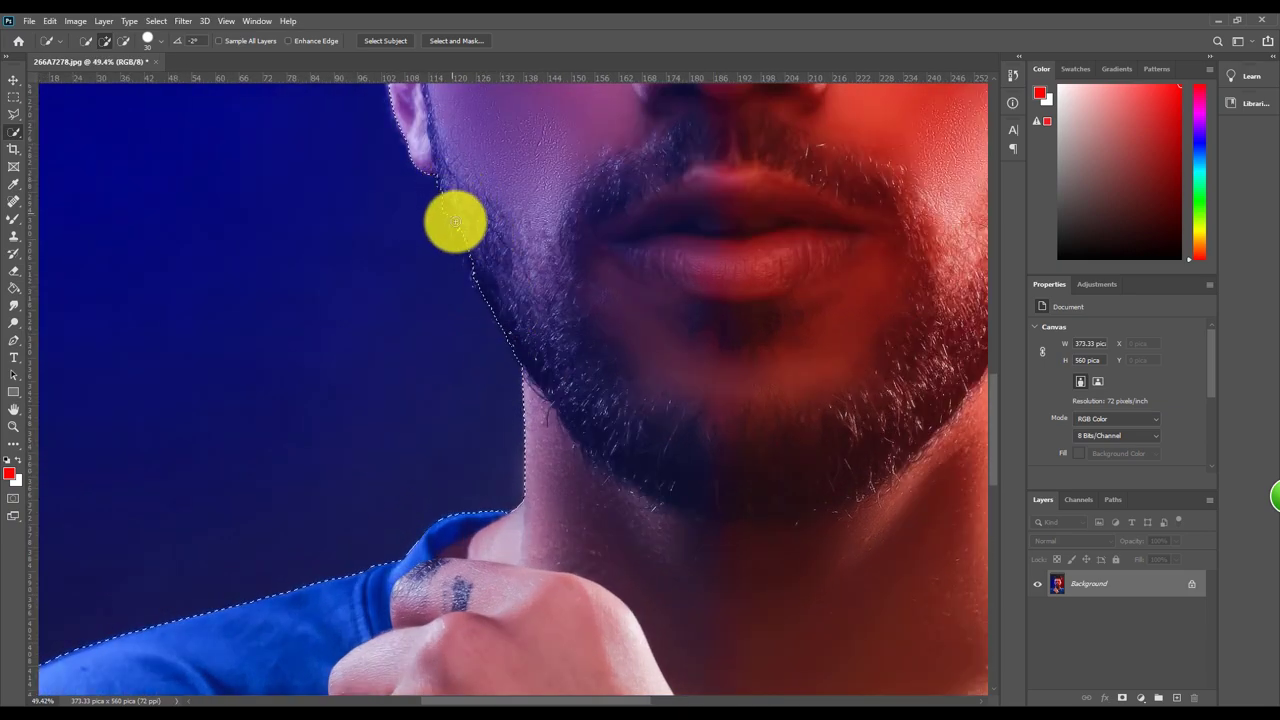
scroll(488, 291, "down", 4)
scroll(557, 220, "up", 2)
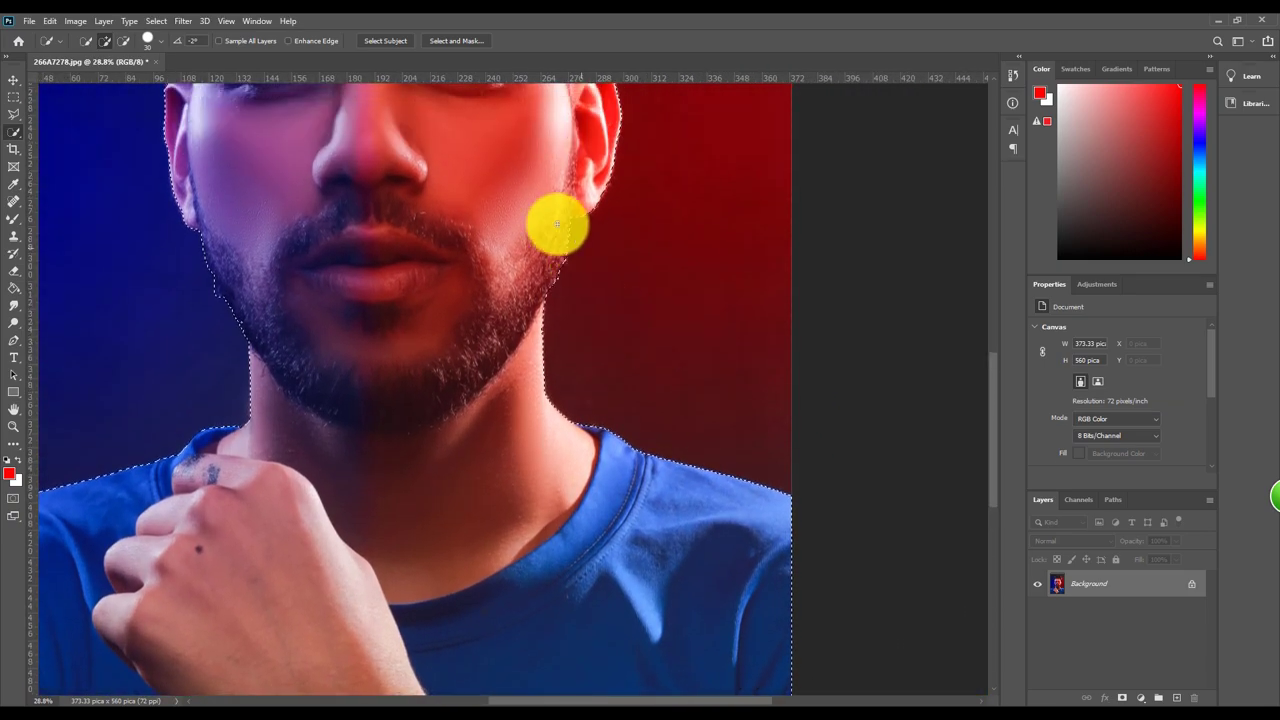
scroll(597, 206, "up", 1)
scroll(597, 240, "down", 4)
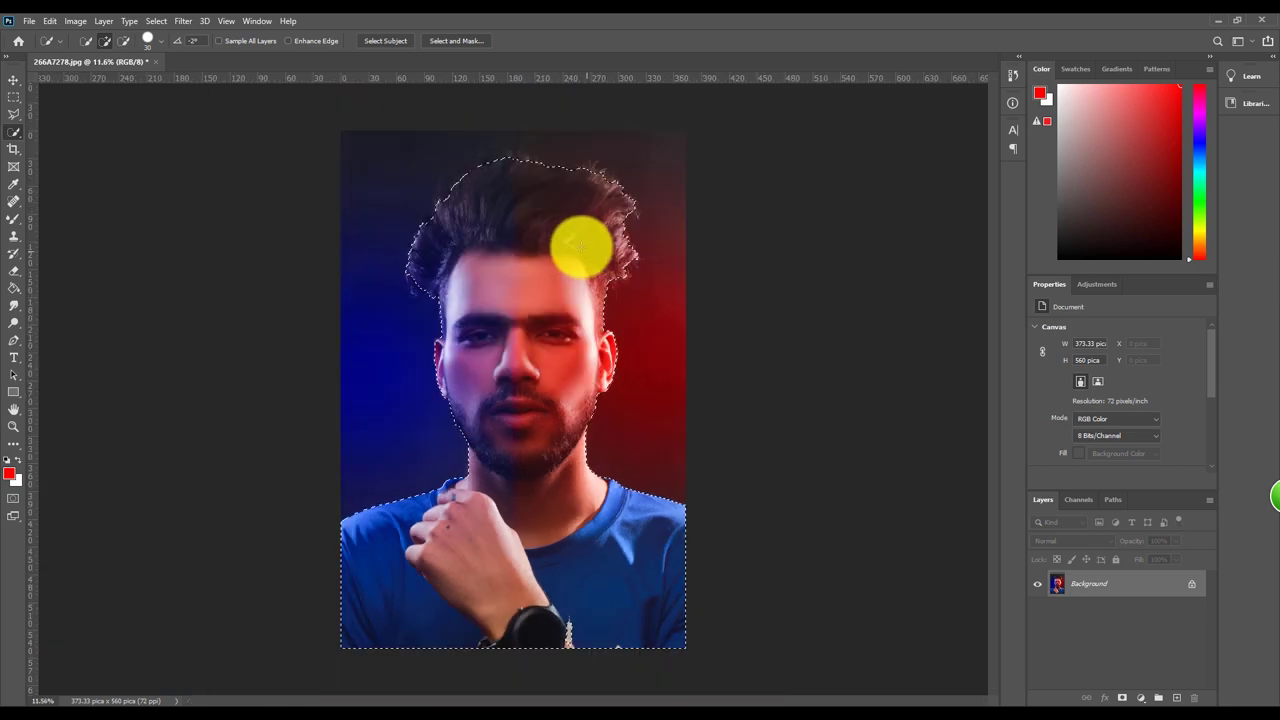
Feather the subject selection with a 2-pixel radius.
right_click(605, 140)
left_click(655, 196)
type("2")
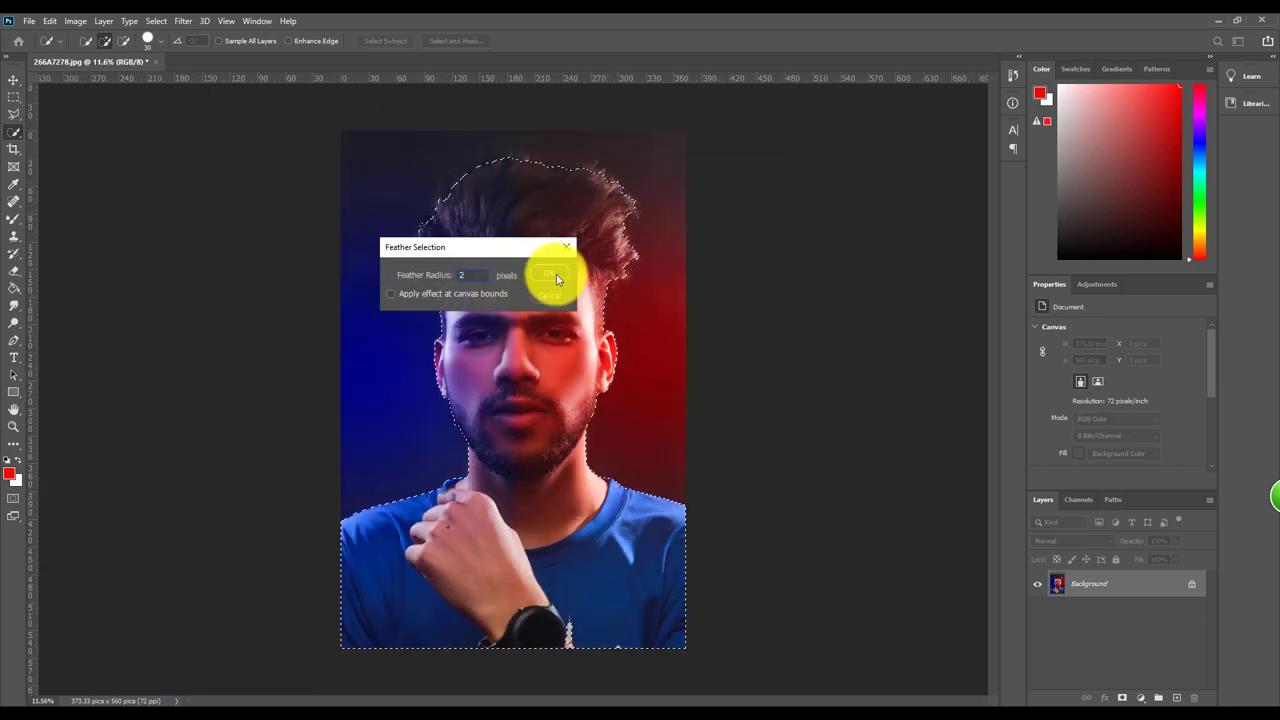
left_click(556, 278)
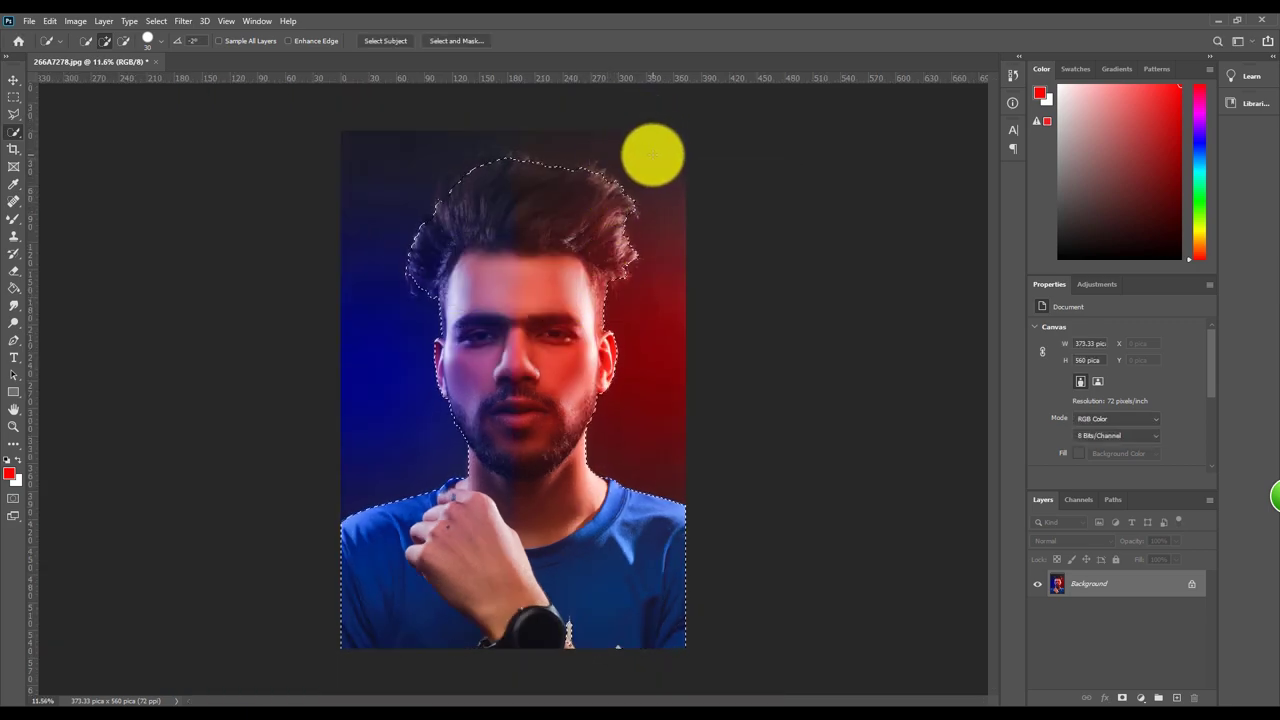
right_click(653, 155)
In Select and Mask, paint the top hair edge with an enlarged Refine Edge Brush and apply.
left_click(694, 197)
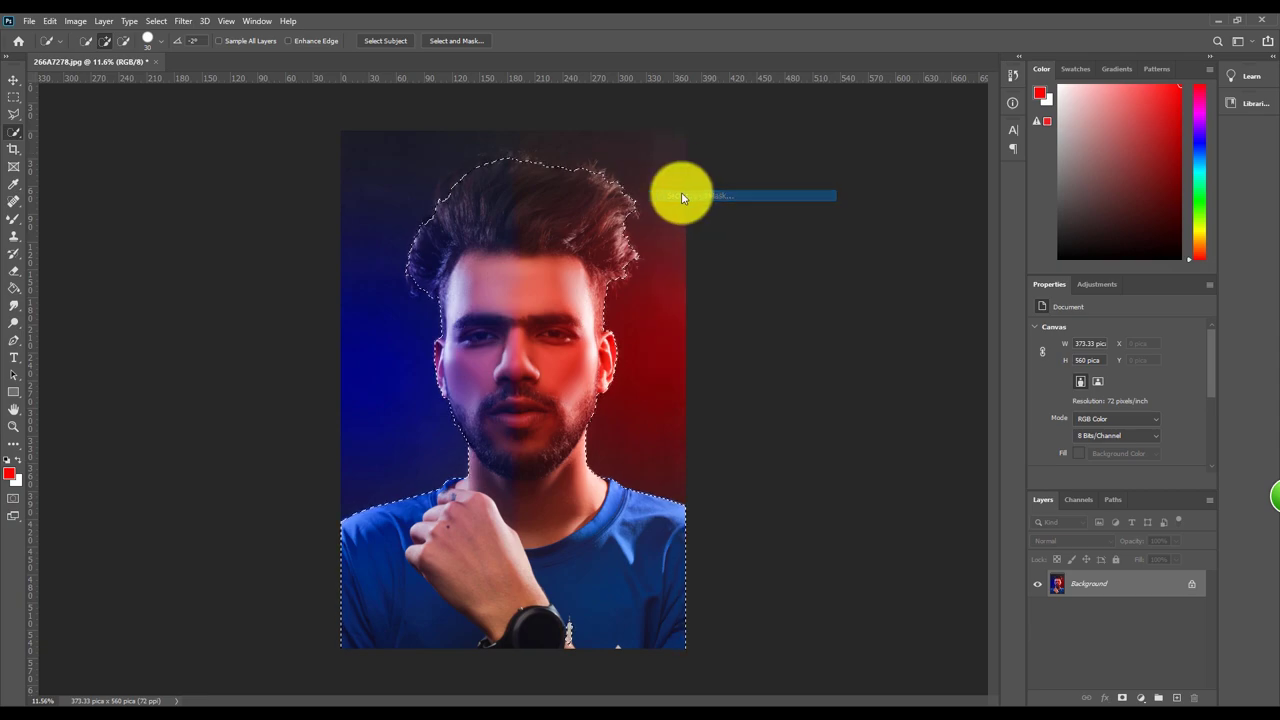
scroll(571, 209, "up", 5)
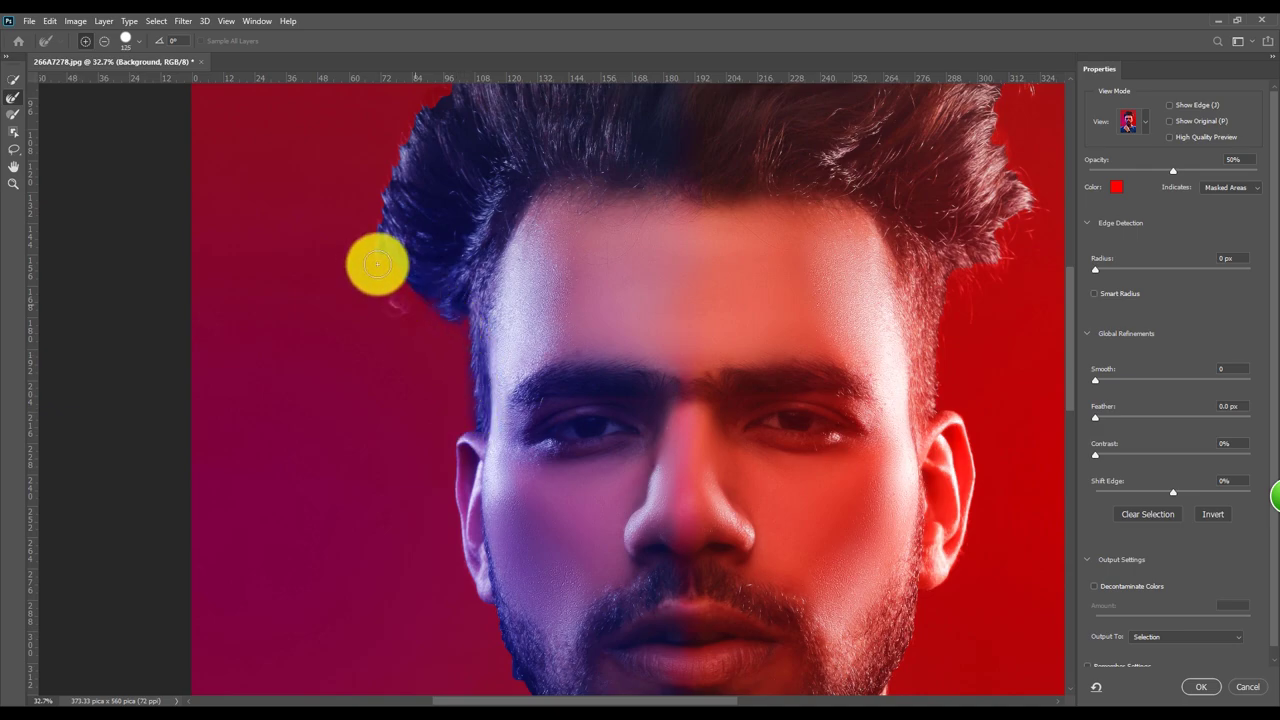
scroll(386, 291, "up", 5)
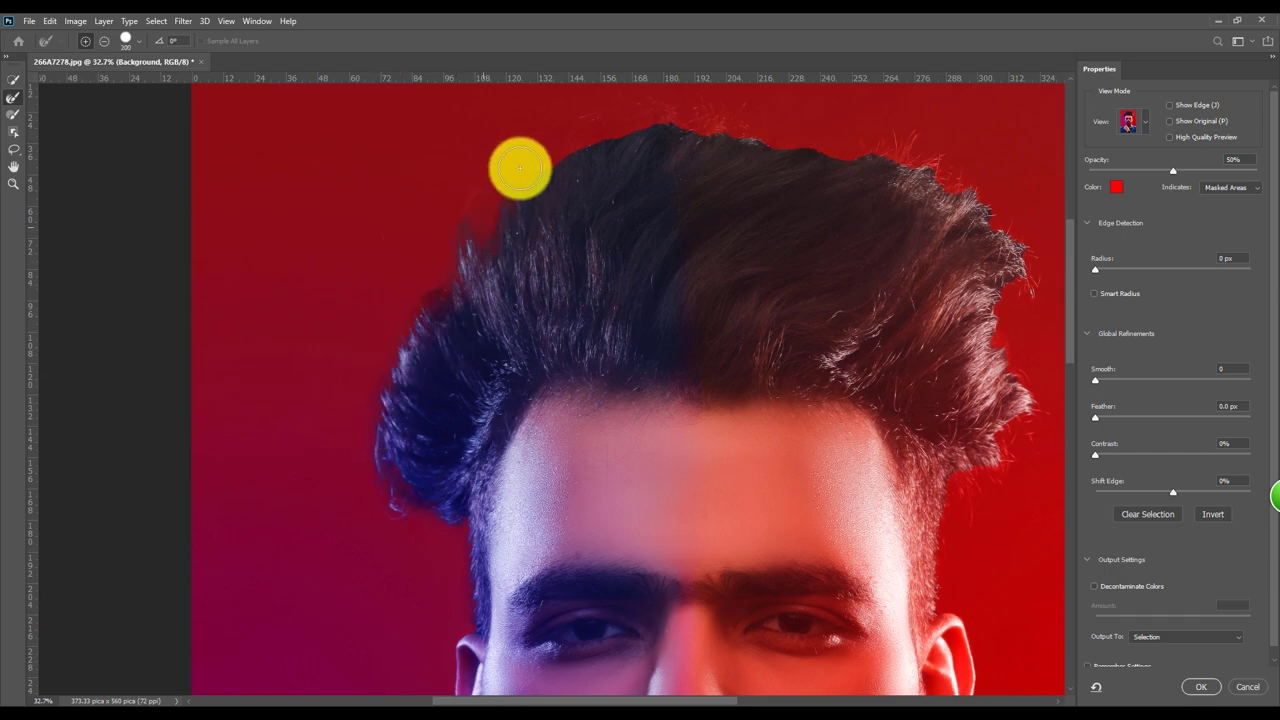
left_click_drag(501, 191, 587, 127)
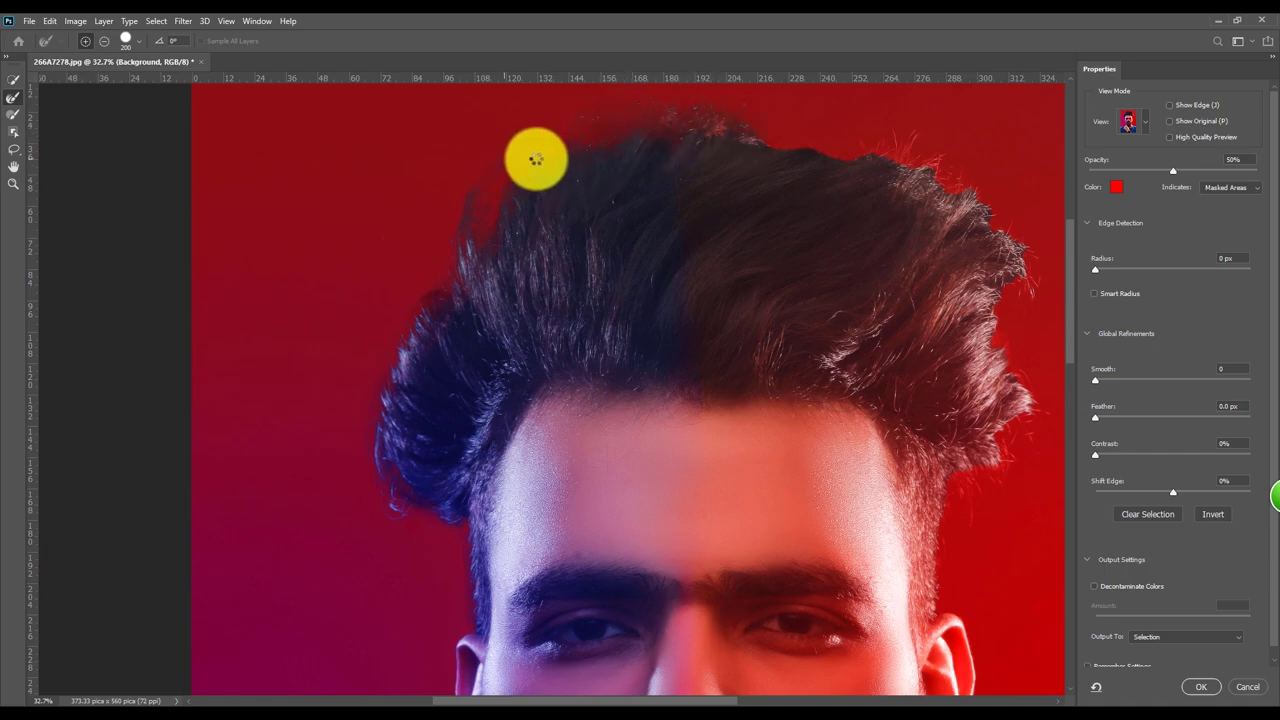
scroll(530, 157, "down", 2)
scroll(528, 157, "up", 2)
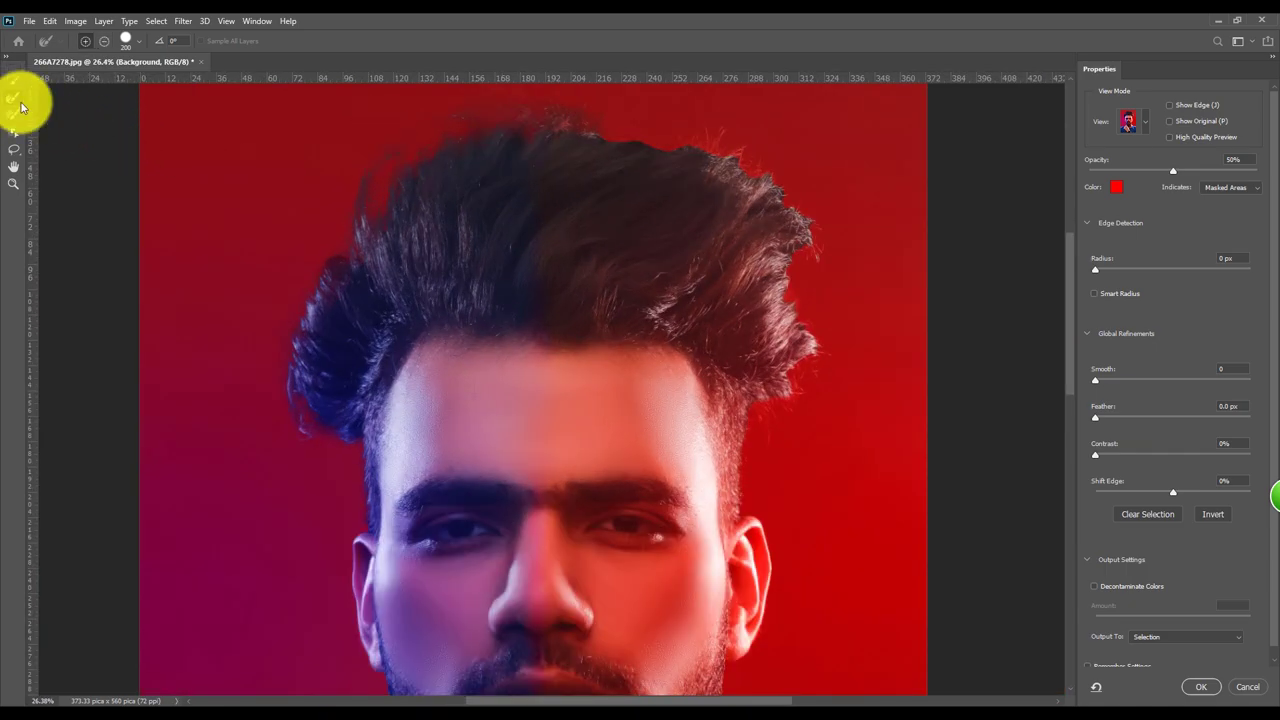
scroll(613, 172, "up", 2)
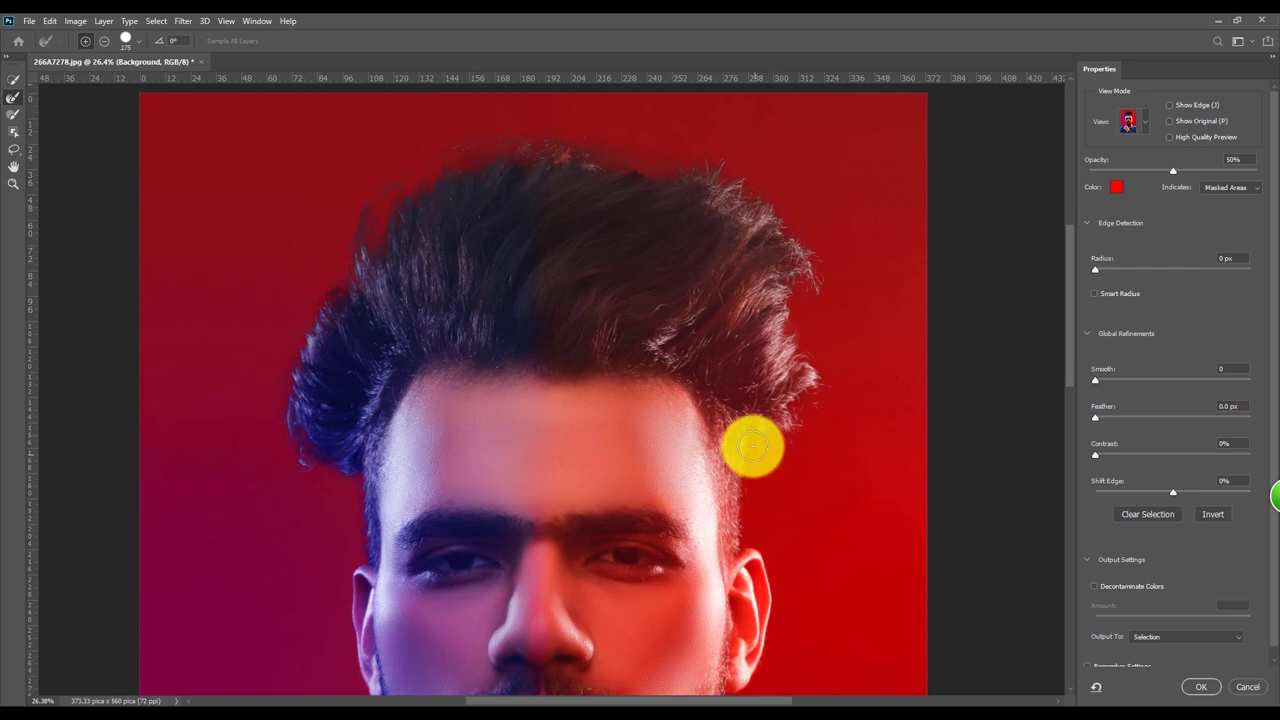
key("bracketright")
key("bracketright")
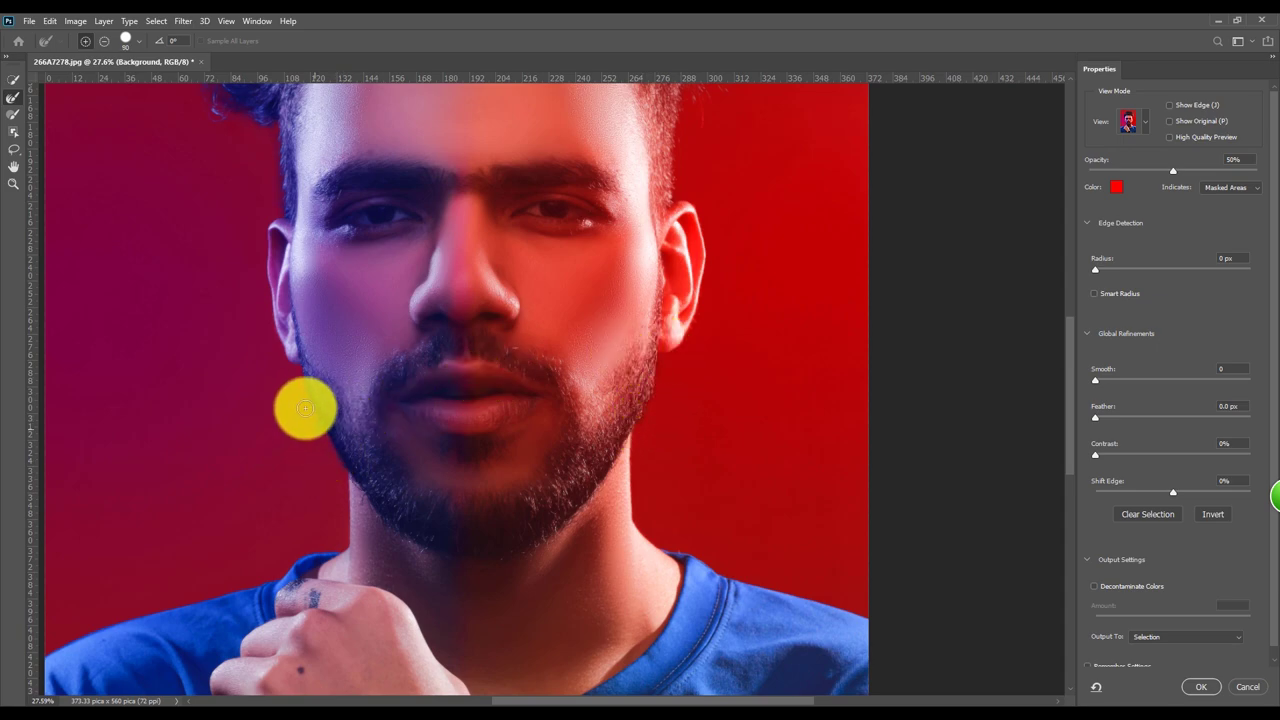
left_click(1200, 687)
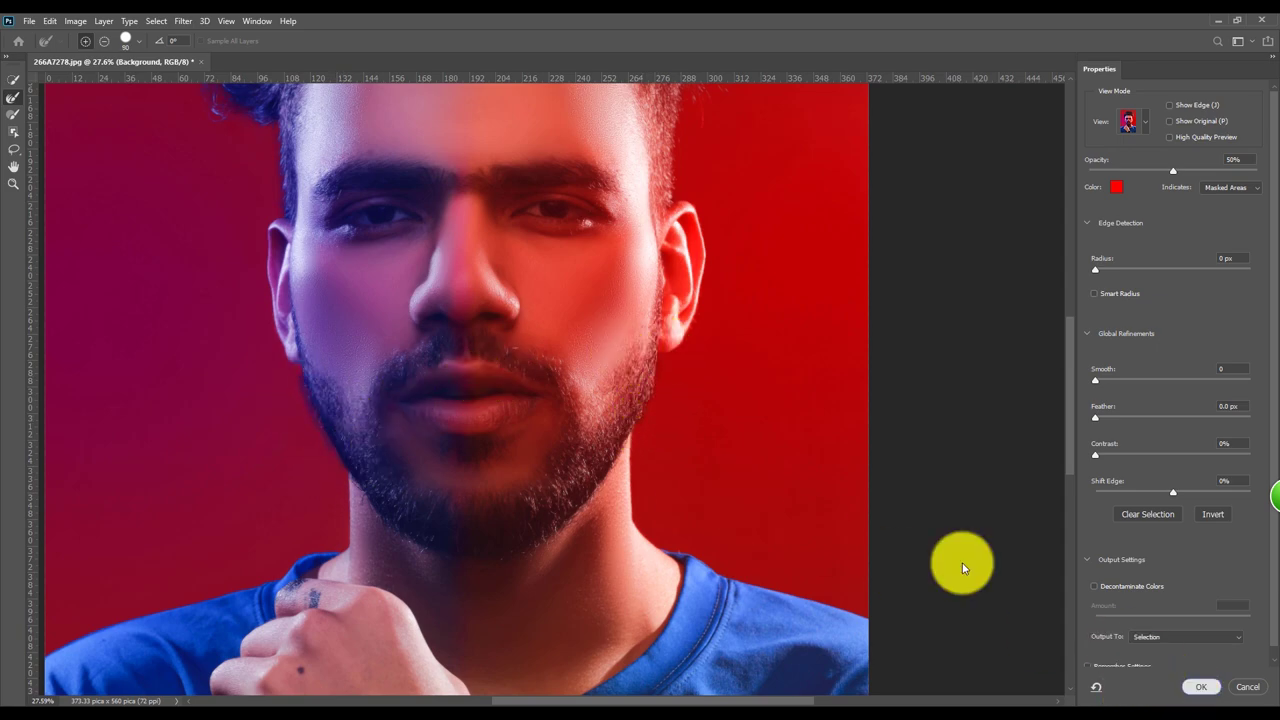
Copy the selected subject to Layer 1 and reload it as a selection.
scroll(500, 150, "up", 2)
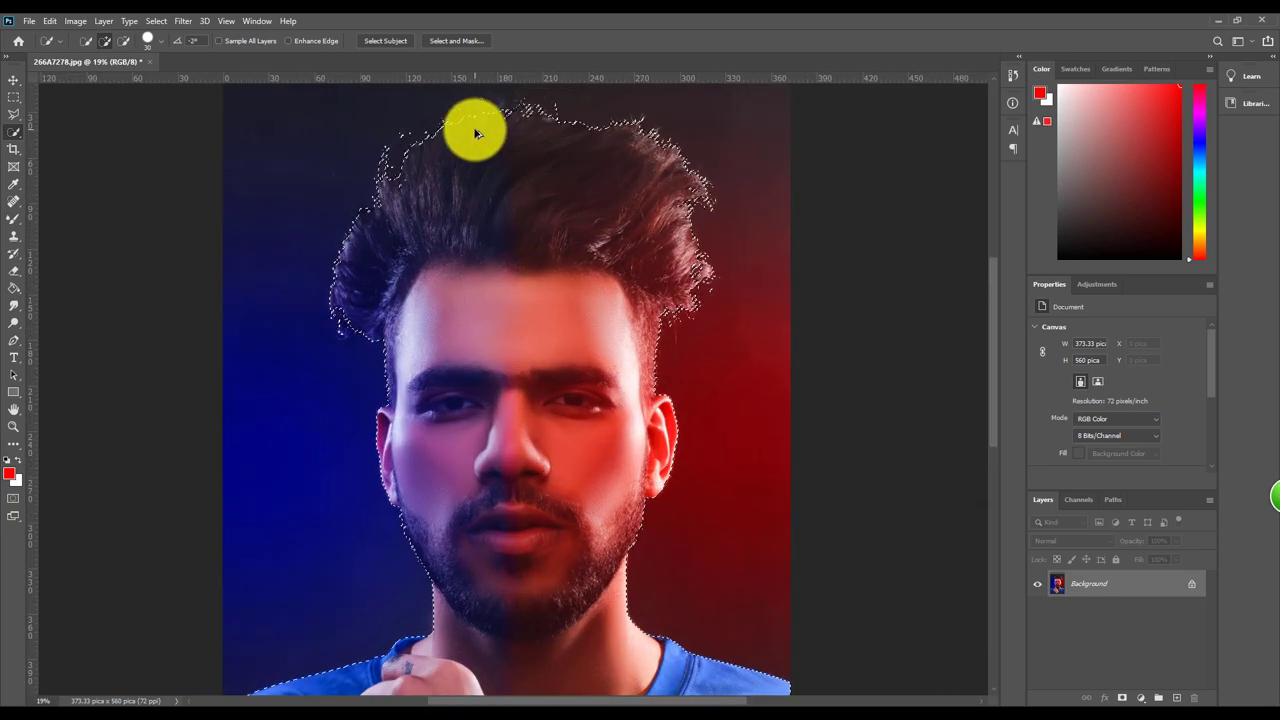
scroll(471, 132, "up", 2)
scroll(540, 210, "down", 3)
scroll(605, 282, "down", 2)
key("ctrl+j")
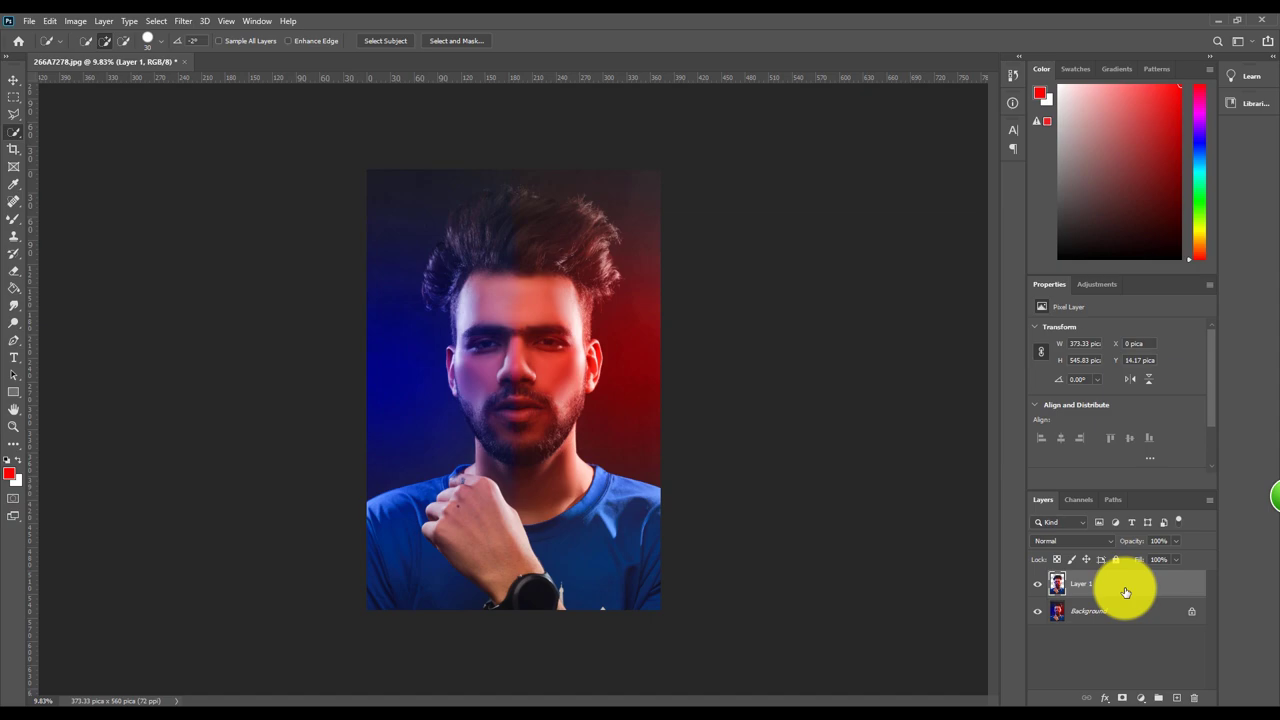
left_click(1057, 585, "ctrl")
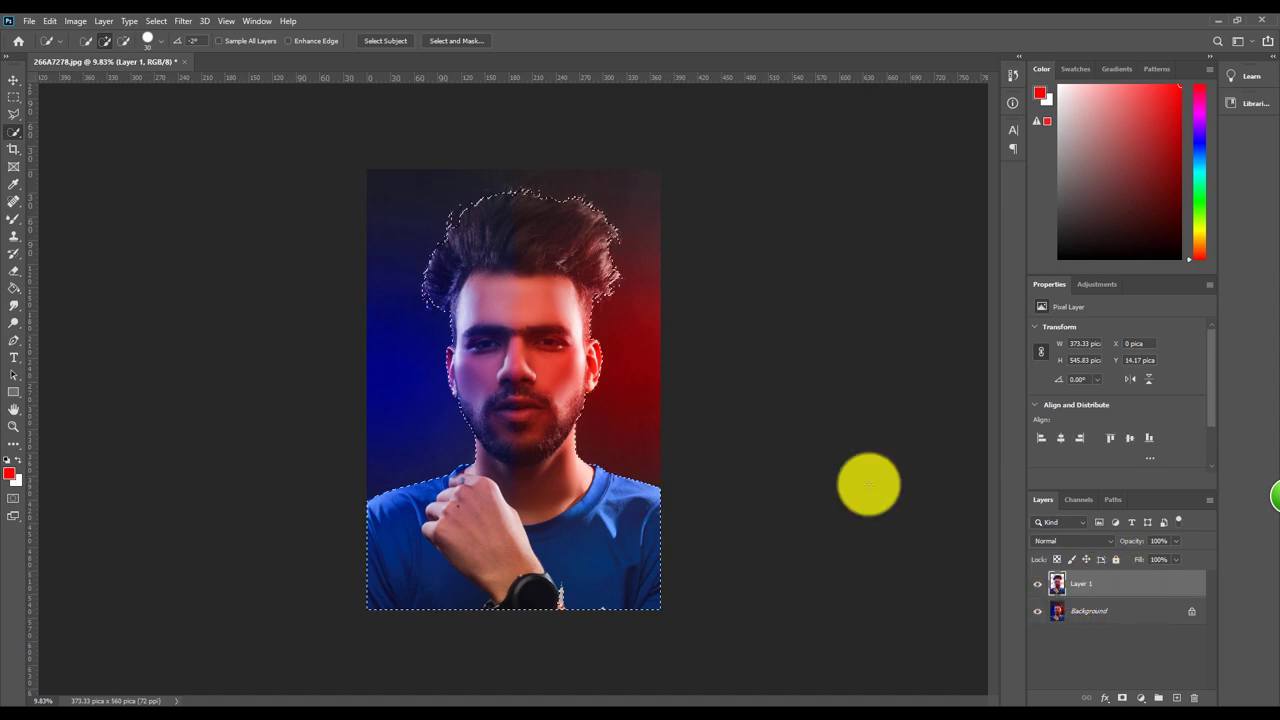
Invert the selection on Background and copy the surroundings to Layer 2.
left_click(1143, 614)
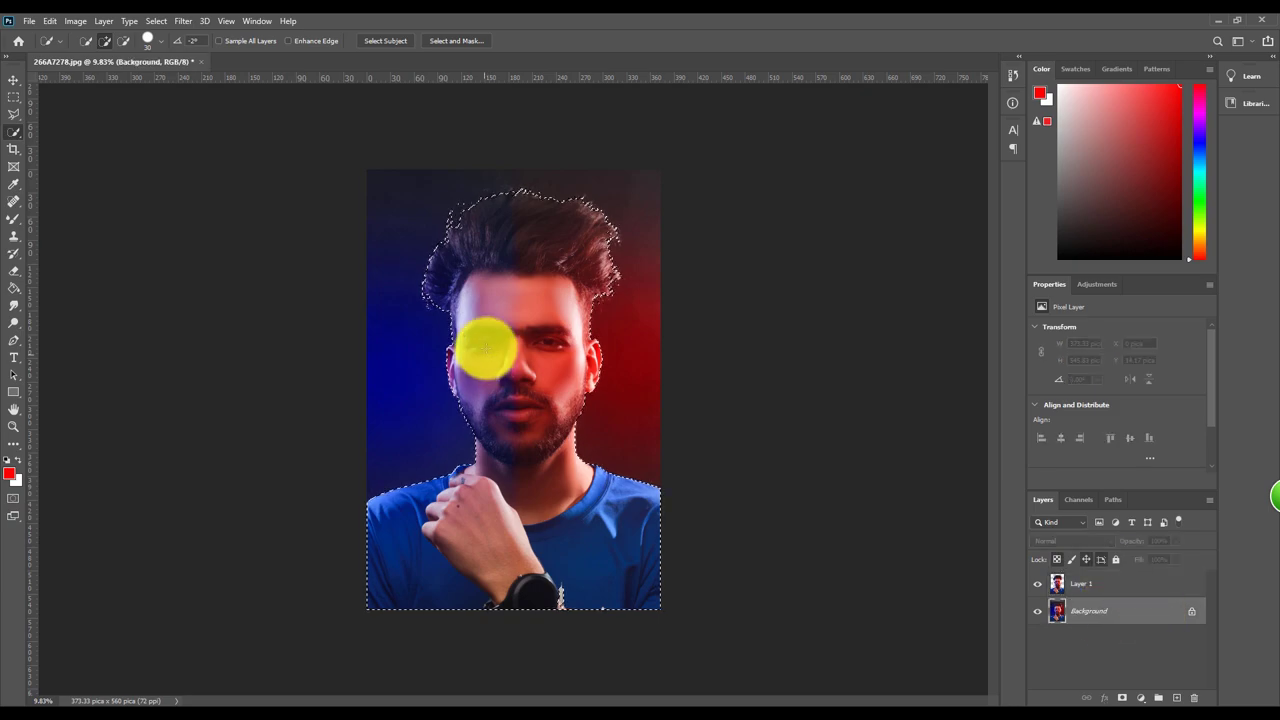
right_click(522, 254)
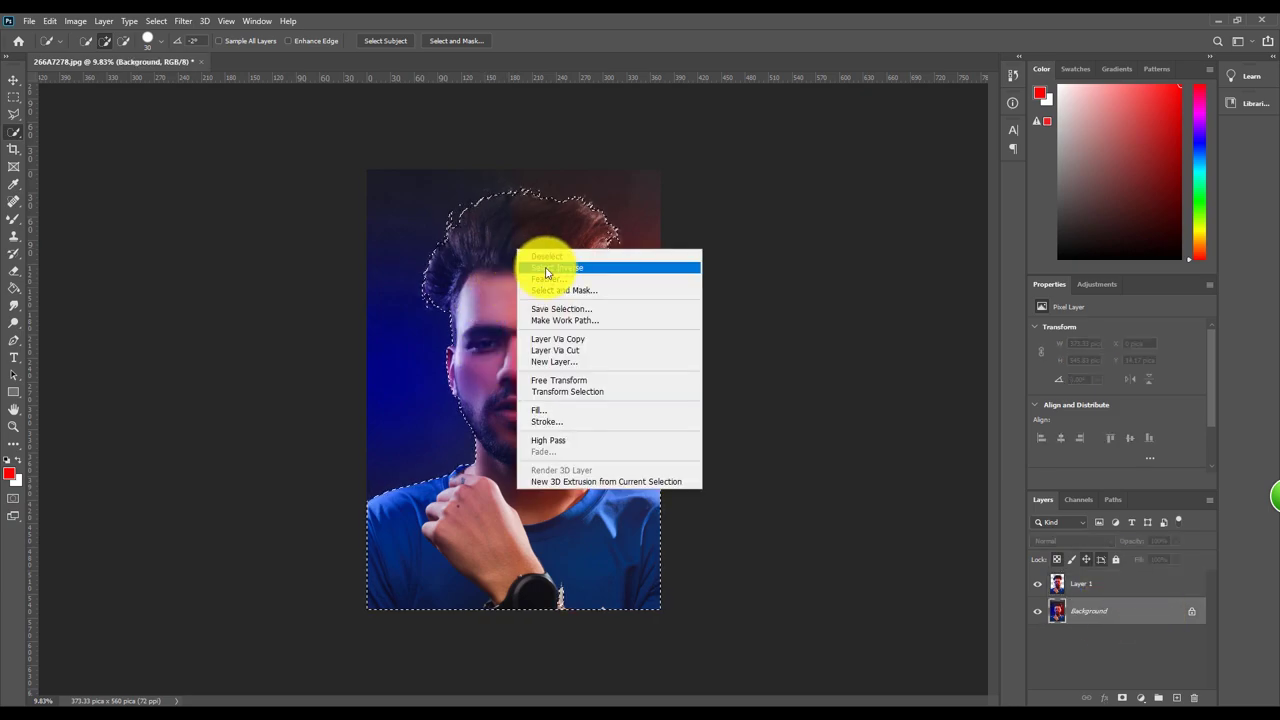
left_click(545, 268)
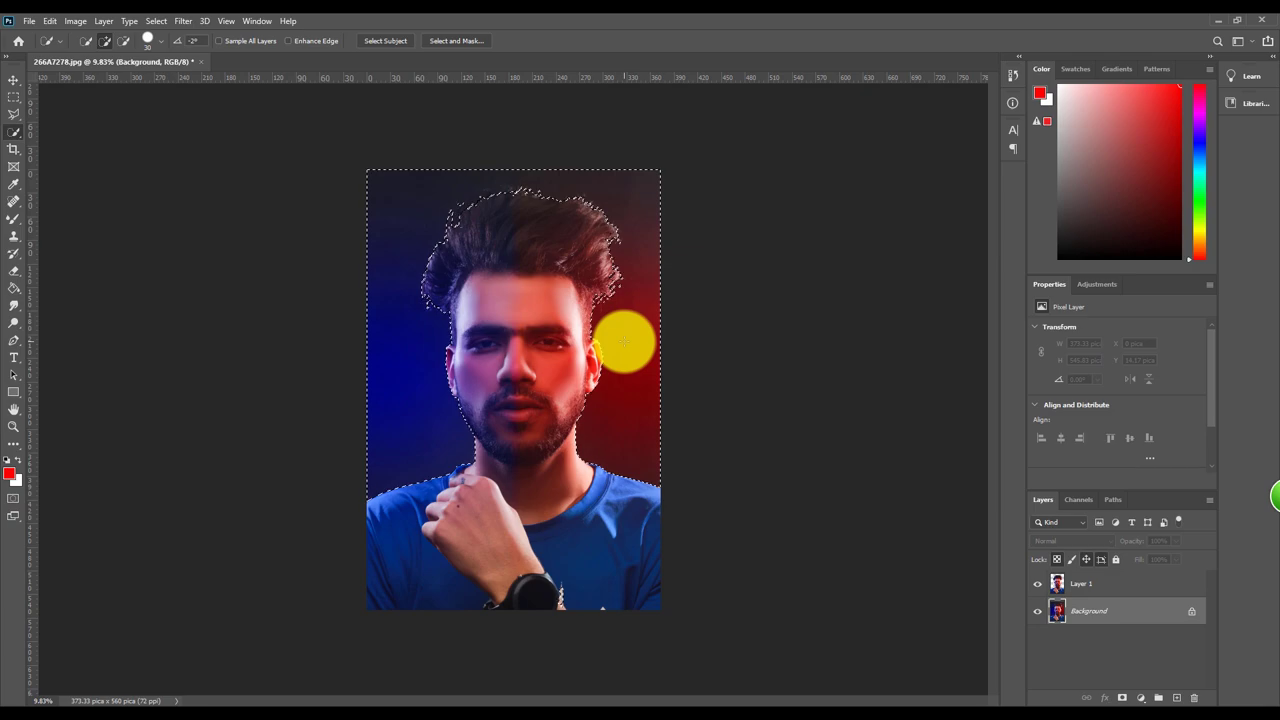
key("ctrl+j")
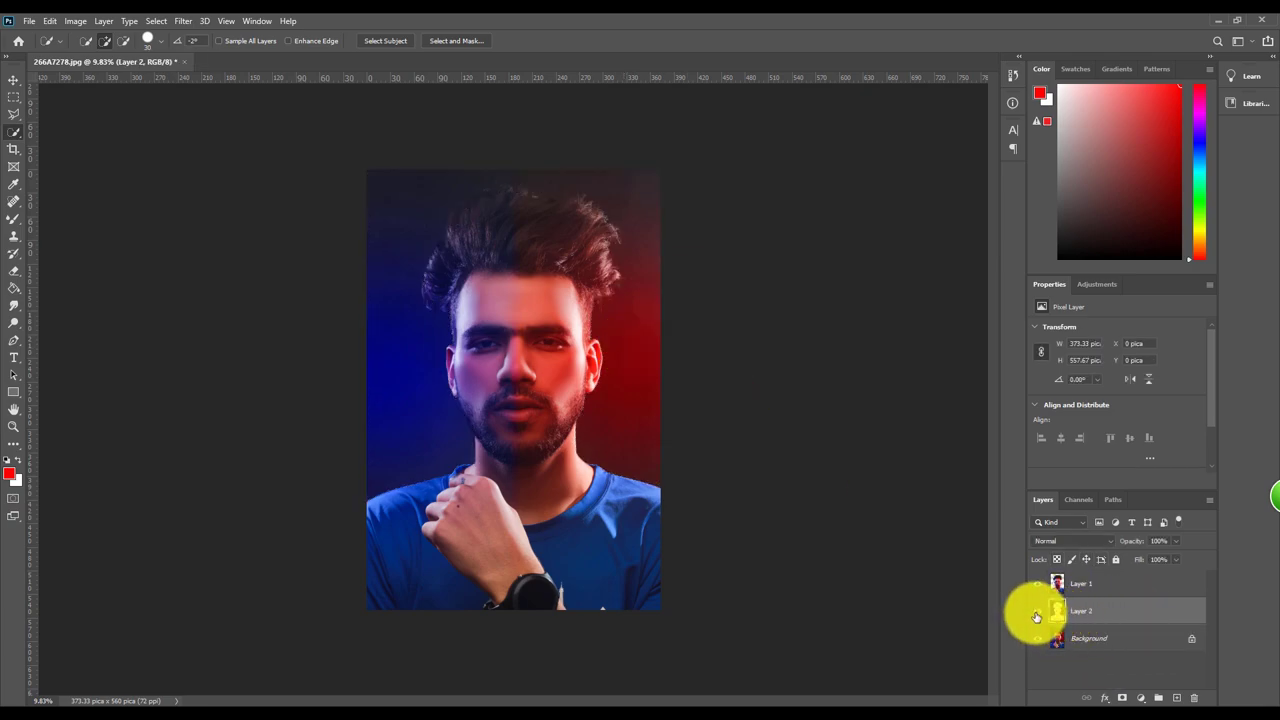
left_click(8, 222)
Lower the Mixer Brush wetness and smooth the red glow down the right side.
left_click(328, 46)
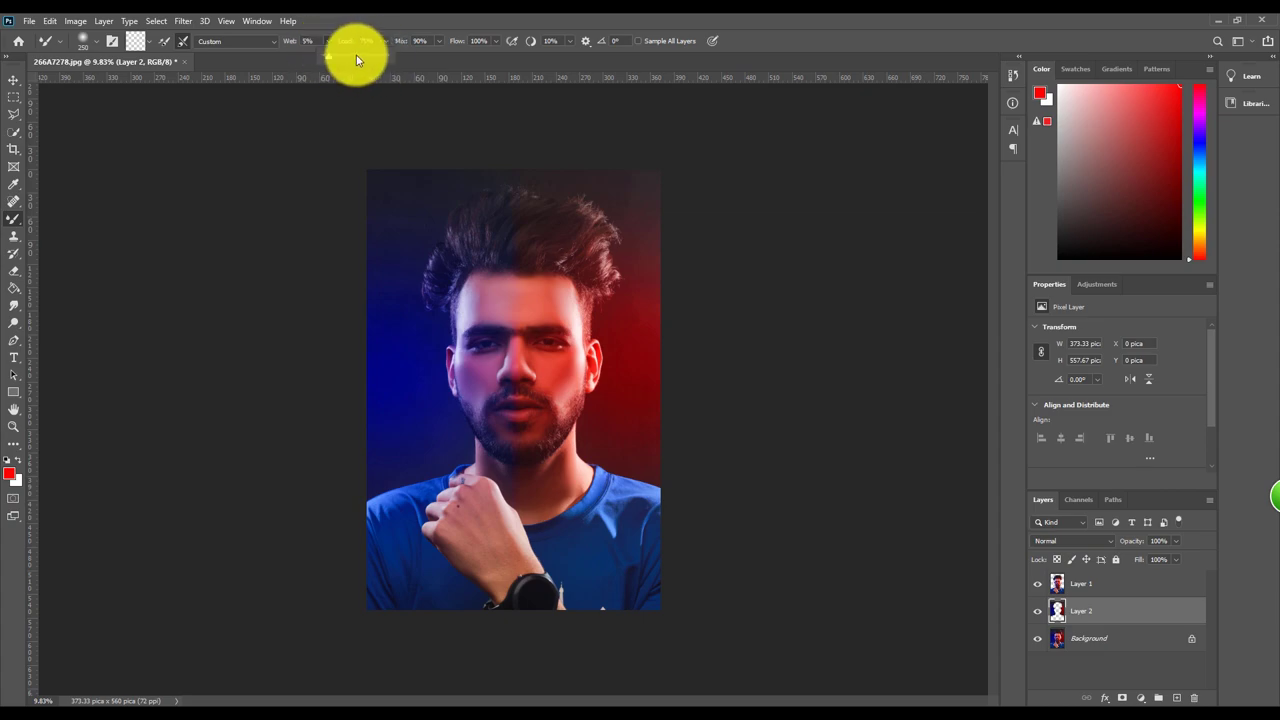
scroll(663, 214, "up", 1)
scroll(677, 240, "up", 1)
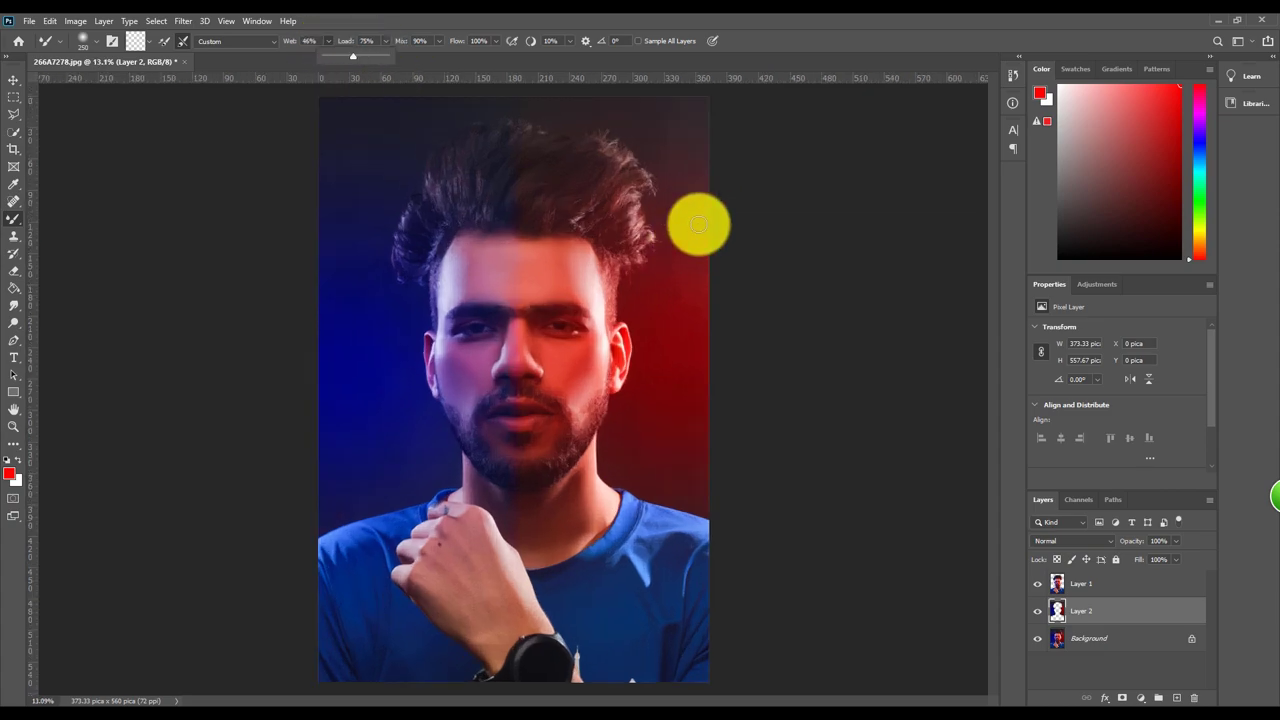
key("bracketright")
key("bracketright")
key("bracketright")
key("bracketright")
key("bracketright")
key("bracketright")
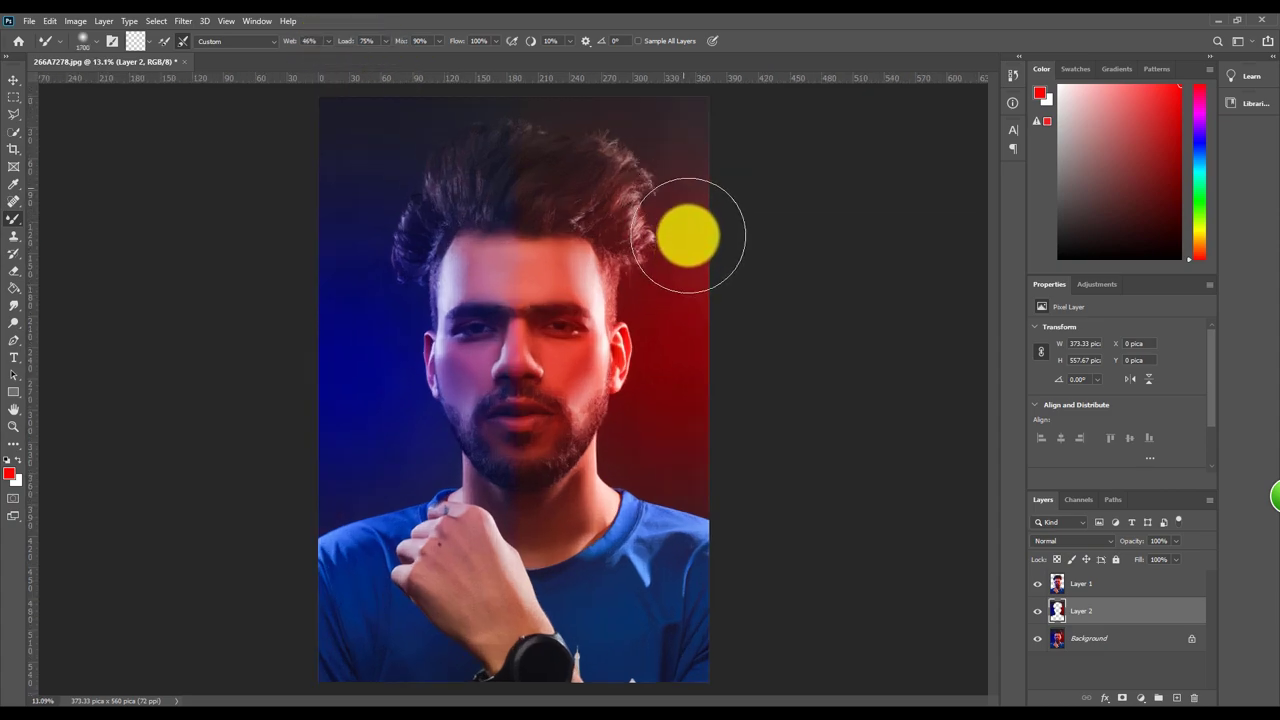
mouse_move(688, 236)
left_mouse_down()
mouse_move(686, 491)
mouse_move(622, 484)
mouse_move(674, 380)
mouse_move(691, 137)
mouse_move(696, 148)
mouse_move(677, 134)
mouse_move(440, 114)
mouse_move(363, 162)
mouse_move(291, 349)
mouse_move(275, 349)
mouse_move(334, 240)
mouse_move(351, 434)
mouse_move(417, 449)
mouse_move(329, 451)
mouse_move(305, 470)
mouse_move(351, 263)
mouse_move(400, 354)
mouse_move(351, 471)
mouse_move(316, 369)
mouse_move(340, 369)
mouse_move(323, 506)
mouse_move(360, 434)
mouse_move(371, 331)
mouse_move(394, 406)
mouse_move(448, 477)
mouse_move(360, 363)
mouse_move(360, 494)
mouse_move(517, 409)
mouse_move(690, 380)
left_mouse_up()
key("bracketleft")
key("bracketright")
key("bracketright")
key("bracketright")
key("bracketleft")
key("bracketleft")
key("bracketleft")
key("bracketleft")
key("bracketleft")
key("bracketleft")
key("bracketleft")
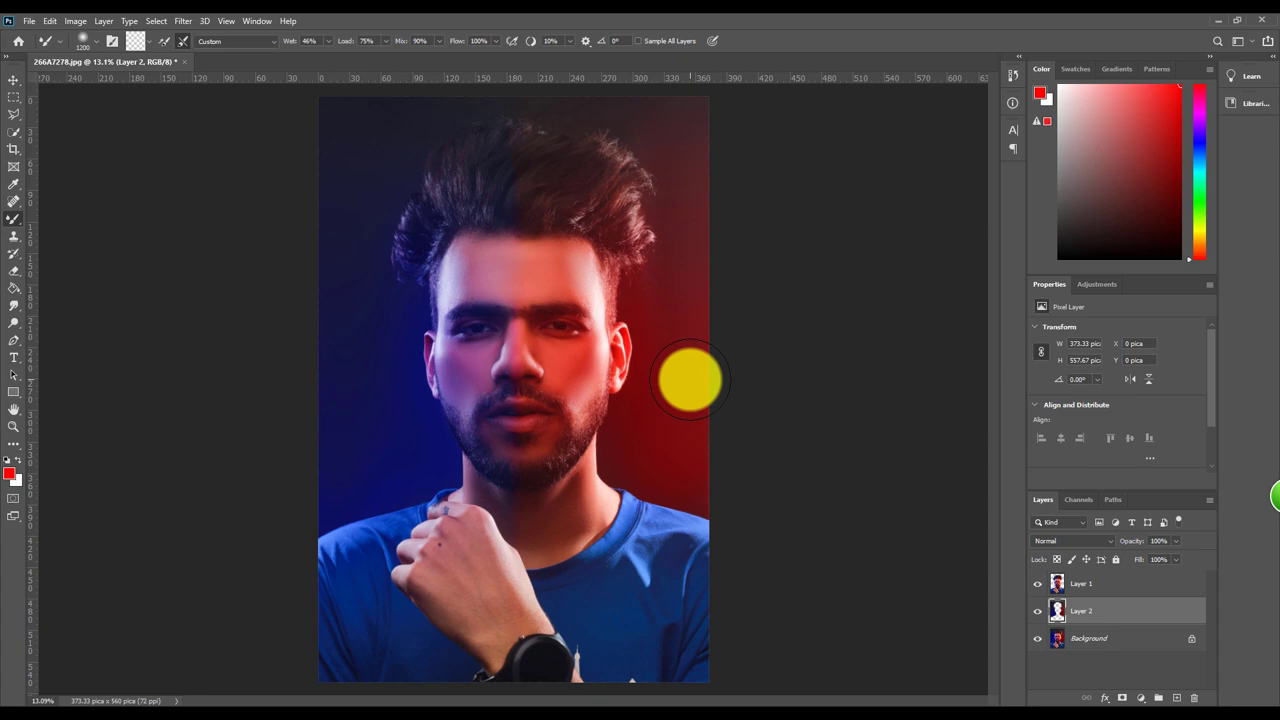
scroll(663, 357, "down", 2)
key("bracketright")
key("bracketright")
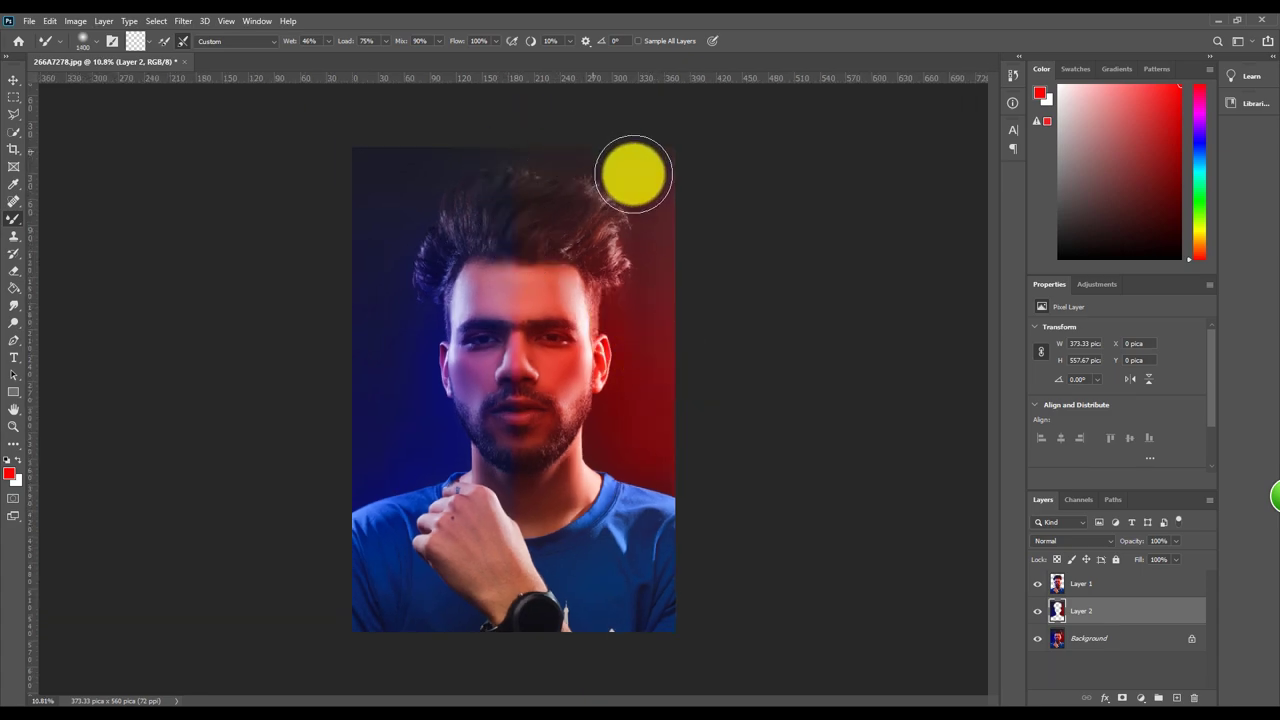
Blend the top-right corner, lower-left edge and red glow near the shoulder.
mouse_move(633, 174)
left_mouse_down()
mouse_move(664, 172)
mouse_move(700, 221)
mouse_move(663, 157)
mouse_move(514, 151)
mouse_move(388, 191)
mouse_move(474, 140)
mouse_move(668, 141)
mouse_move(406, 200)
mouse_move(366, 263)
mouse_move(371, 317)
mouse_move(401, 339)
mouse_move(414, 400)
mouse_move(449, 443)
mouse_move(411, 446)
mouse_move(361, 489)
mouse_move(343, 529)
left_mouse_up()
key("bracketleft")
key("bracketright")
key("bracketright")
key("bracketright")
mouse_move(714, 294)
left_mouse_down()
mouse_move(666, 271)
mouse_move(657, 423)
mouse_move(663, 249)
mouse_move(675, 445)
mouse_move(660, 234)
mouse_move(671, 177)
mouse_move(651, 126)
mouse_move(677, 320)
mouse_move(666, 226)
mouse_move(706, 400)
mouse_move(669, 425)
mouse_move(660, 323)
mouse_move(603, 466)
mouse_move(586, 434)
mouse_move(636, 329)
mouse_move(600, 449)
mouse_move(617, 514)
mouse_move(617, 403)
mouse_move(584, 306)
mouse_move(623, 317)
mouse_move(592, 276)
mouse_move(654, 157)
mouse_move(629, 149)
mouse_move(771, 195)
mouse_move(509, 134)
mouse_move(720, 200)
mouse_move(669, 431)
mouse_move(646, 466)
mouse_move(354, 380)
mouse_move(337, 514)
mouse_move(663, 463)
left_mouse_up()
key("bracketleft")
key("bracketleft")
key("bracketleft")
key("bracketleft")
key("bracketright")
key("bracketright")
key("bracketleft")
key("bracketleft")
key("bracketright")
key("bracketright")
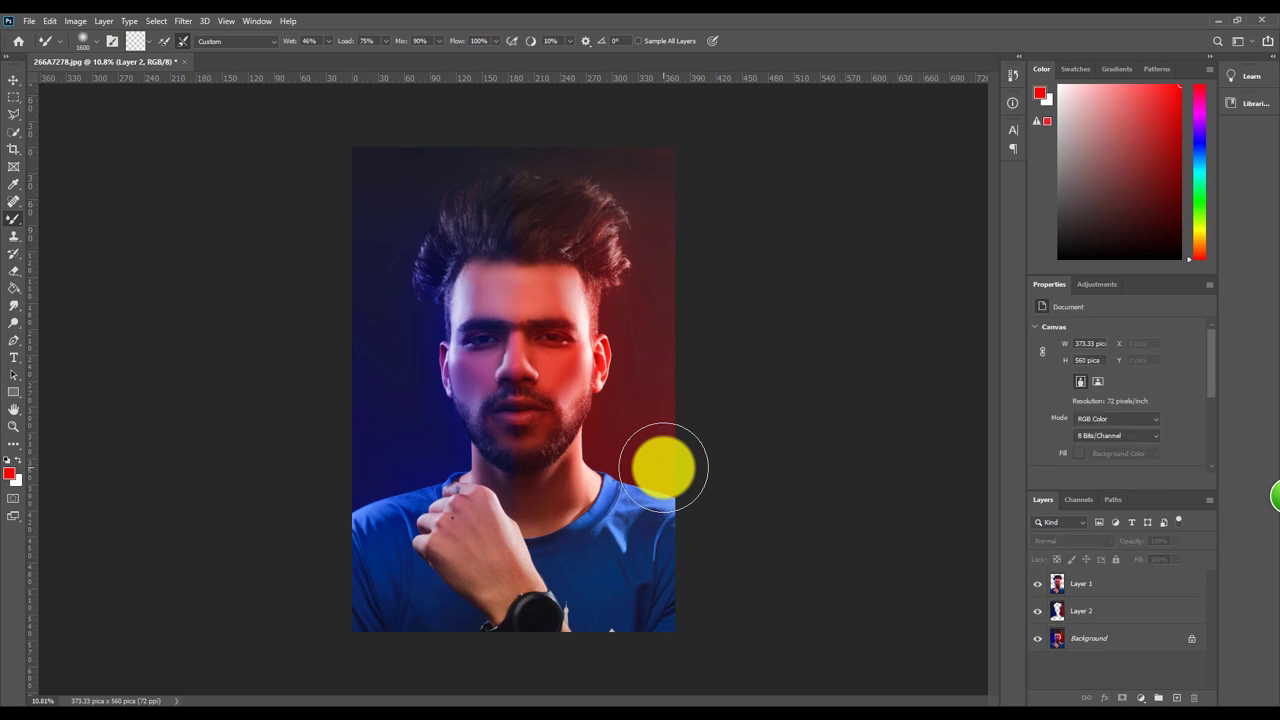
left_click_drag(1088, 608, 1110, 624)
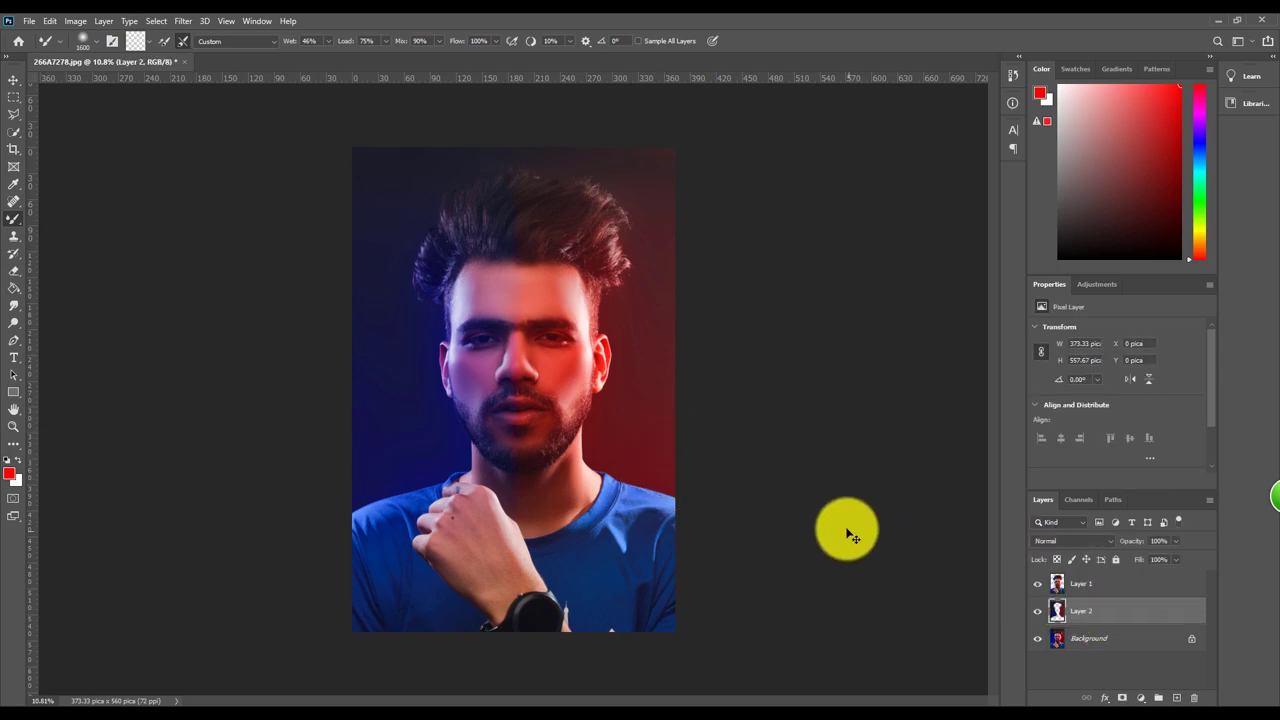
Desaturate the background layer to -55 saturation with Hue/Saturation.
key("ctrl+u")
left_click_drag(729, 160, 1054, 193)
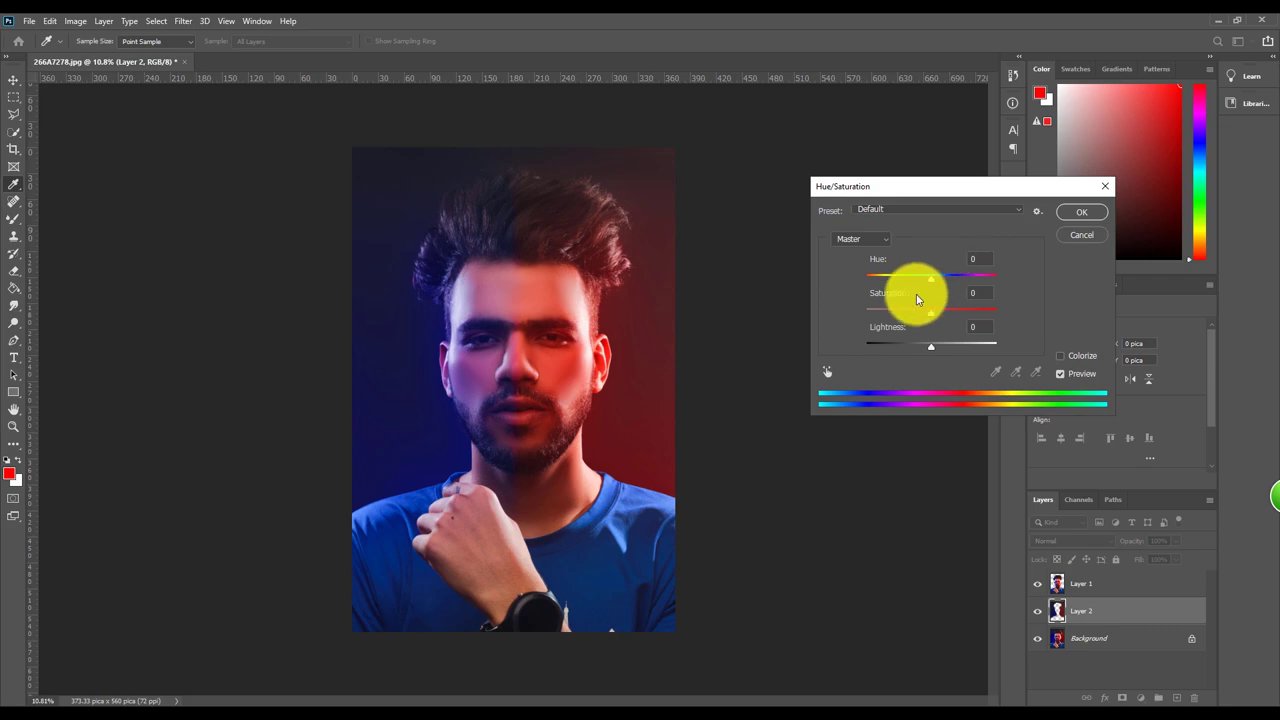
left_click_drag(901, 312, 927, 318)
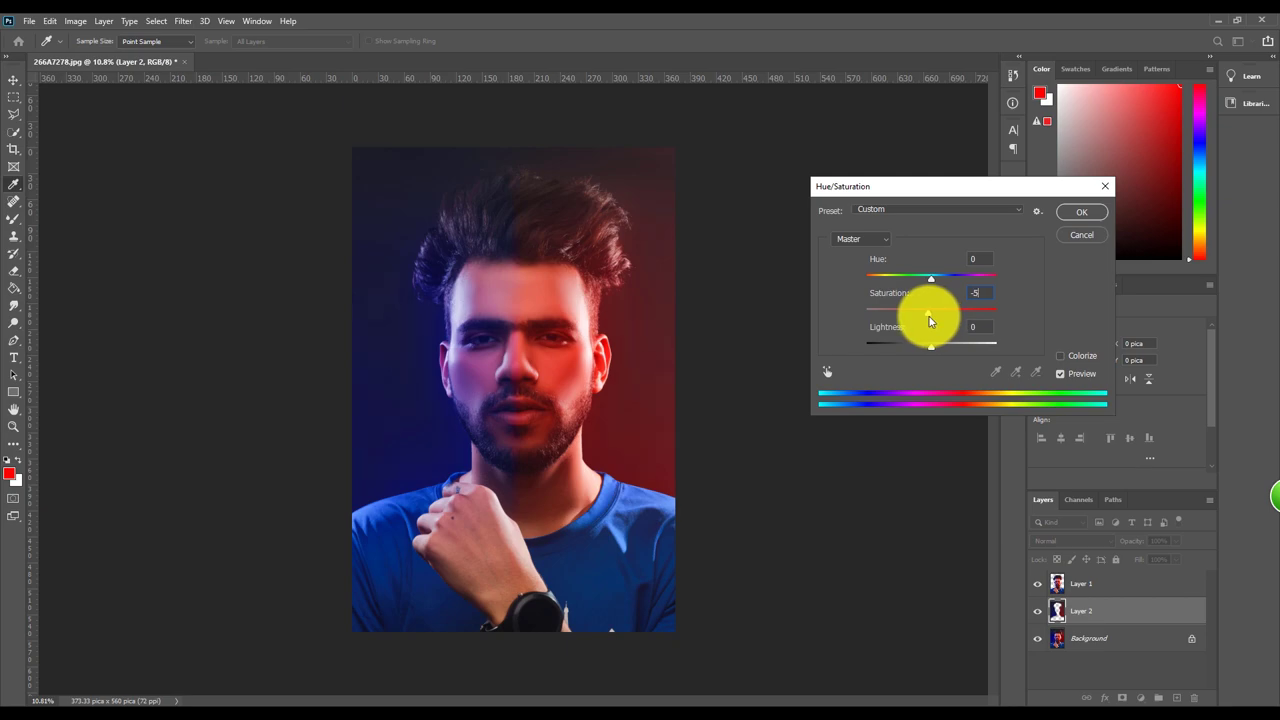
left_click(1078, 220)
Merge all layers into one and bring up the Camera Raw filter.
key("b")
scroll(570, 245, "down", 1)
scroll(572, 246, "up", 1)
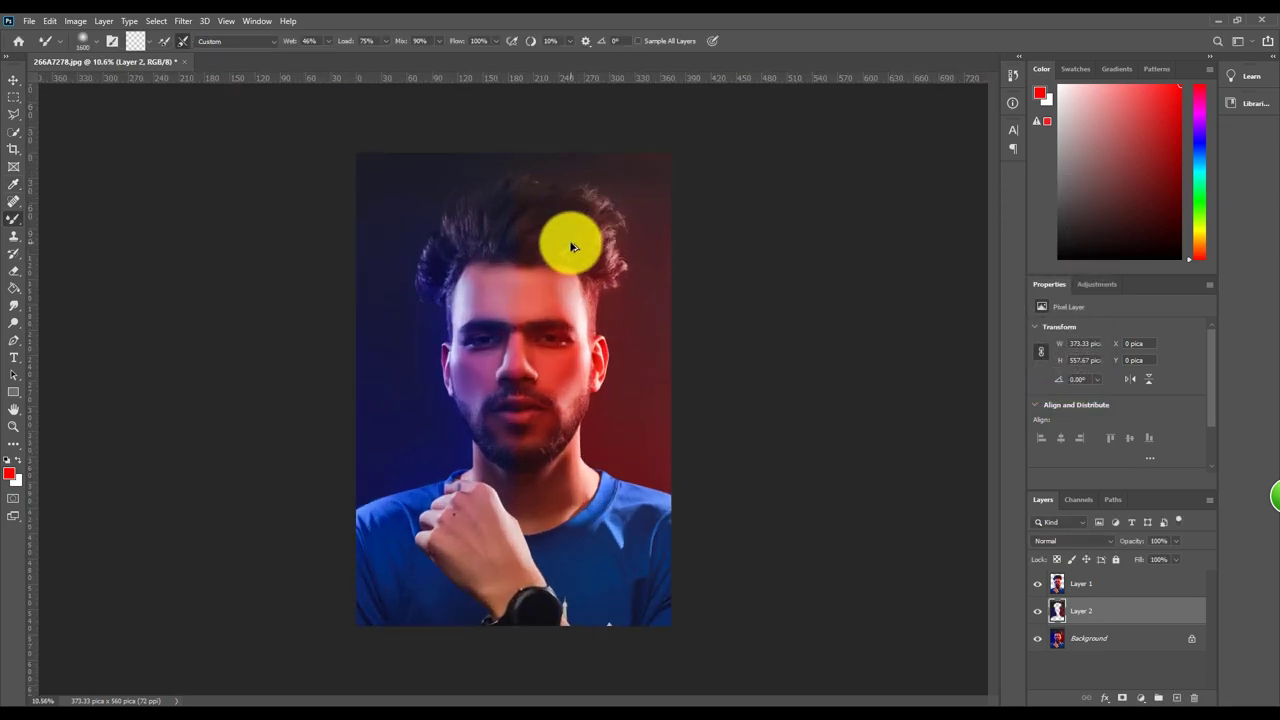
key("ctrl+shift+e")
scroll(543, 243, "up", 2)
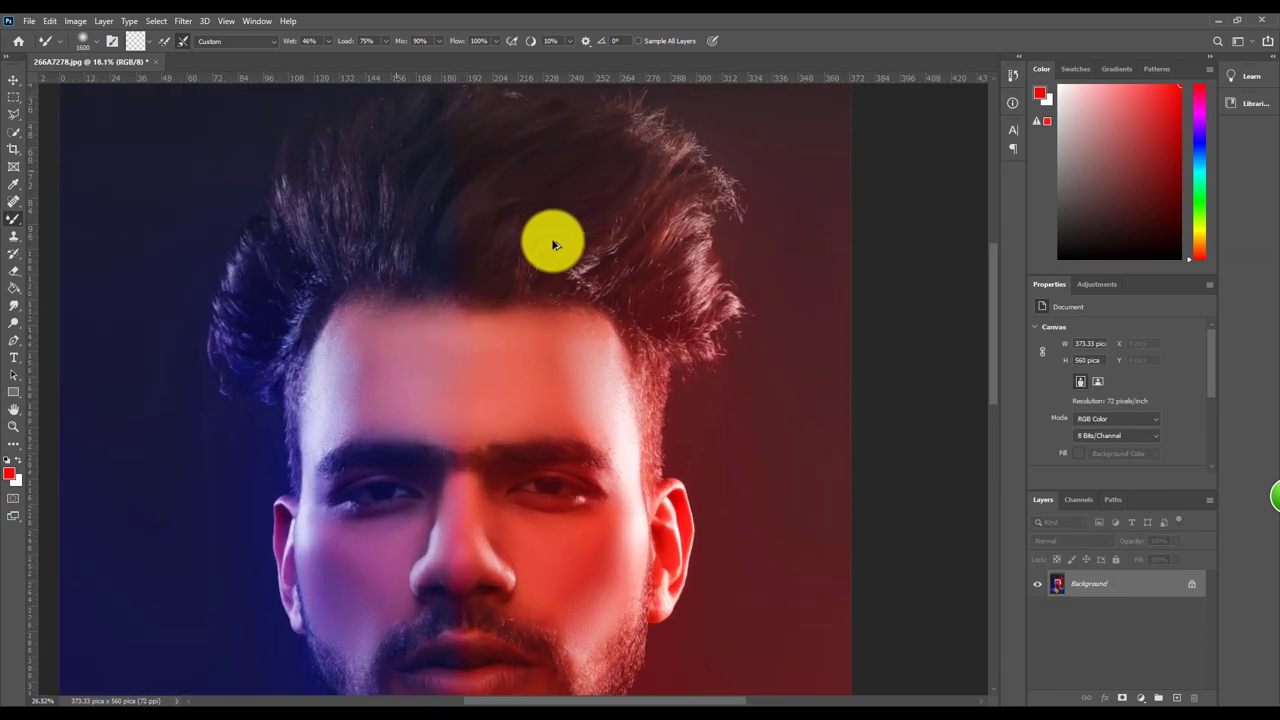
scroll(548, 244, "down", 1)
scroll(553, 244, "down", 1)
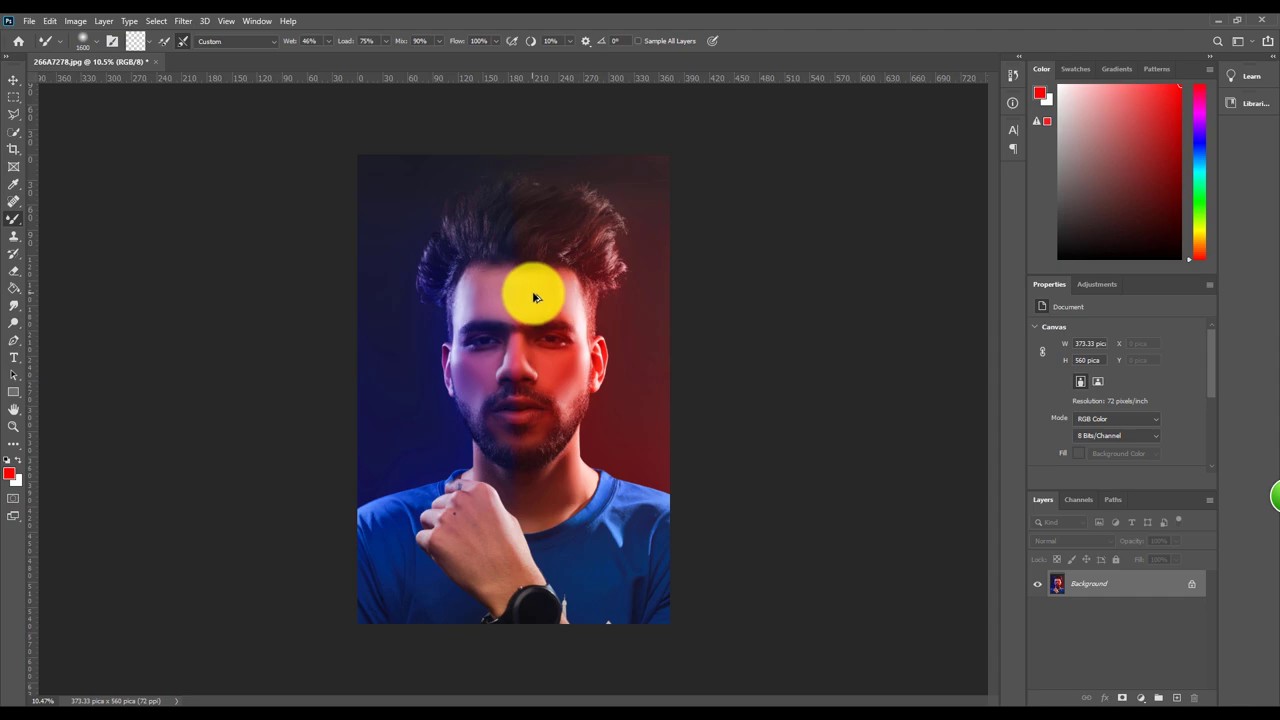
scroll(533, 297, "down", 1)
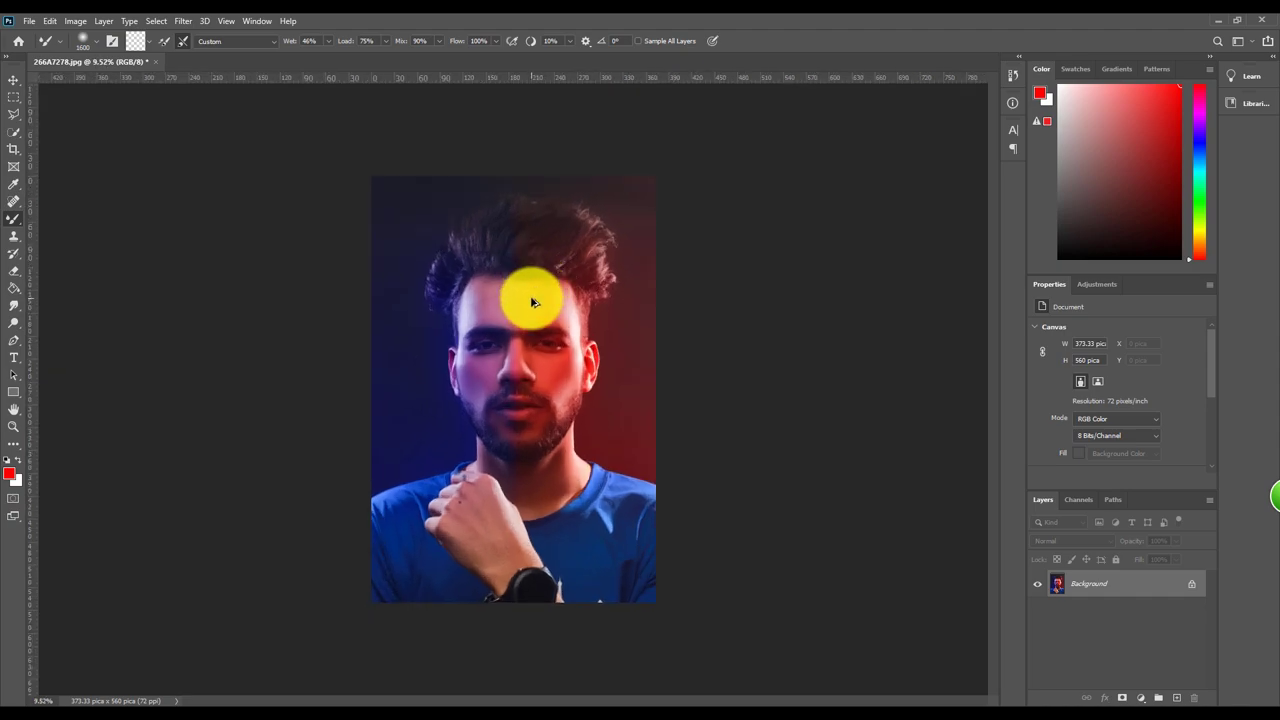
key("ctrl+shift+a")
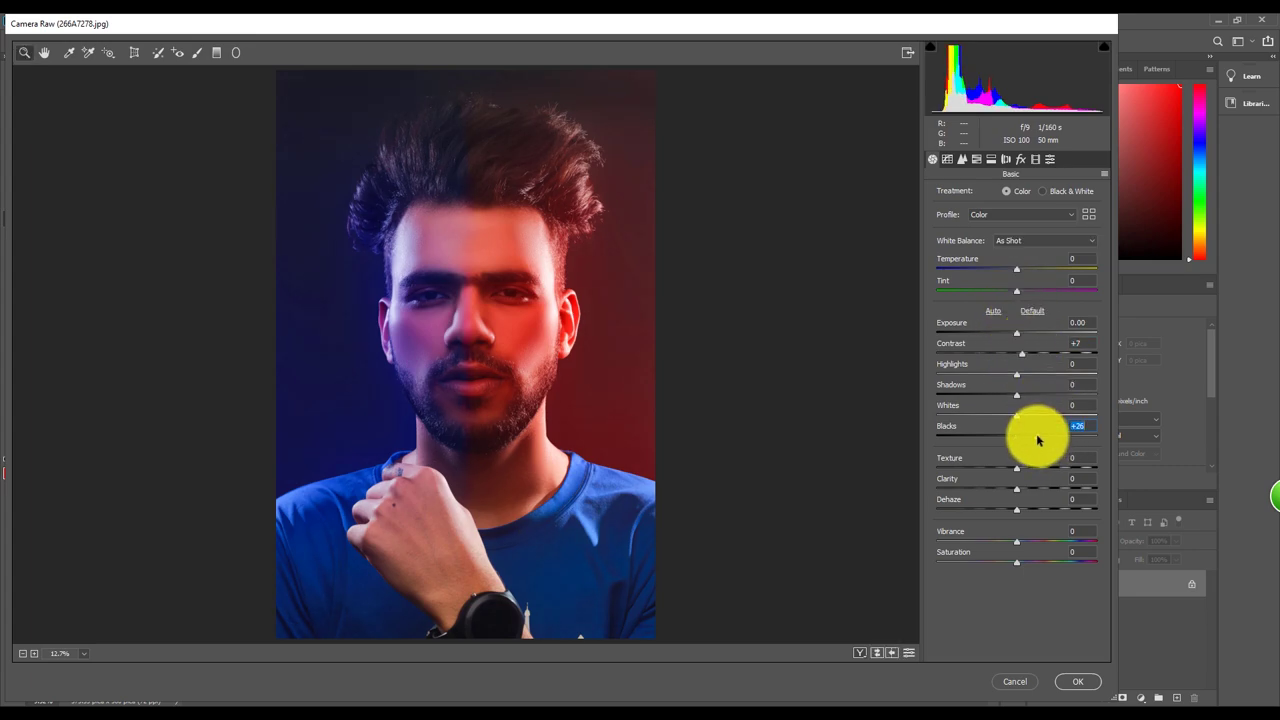
Add clarity, then calibrate Red Primary Hue +8, Green Primary Hue -17, Blue Primary Saturation +17.
left_click_drag(1020, 492, 1025, 490)
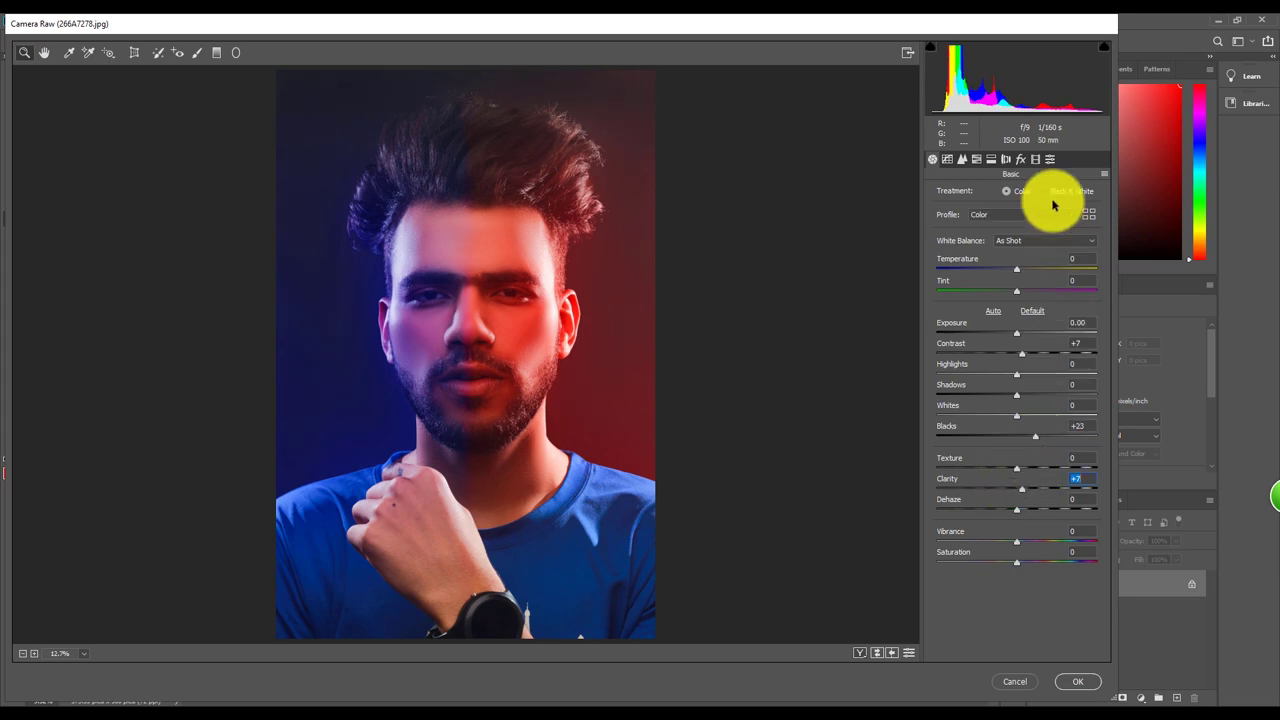
left_click(1035, 161)
left_click_drag(1015, 433, 1034, 431)
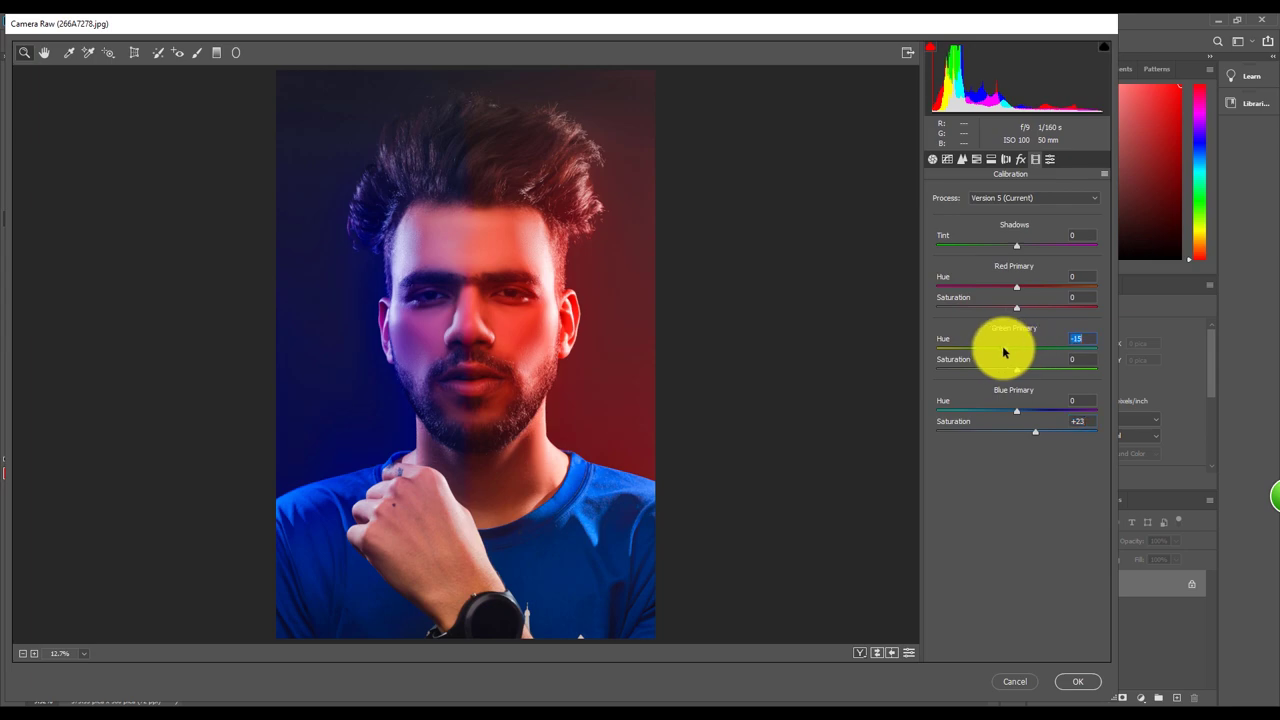
left_click_drag(1004, 352, 1001, 350)
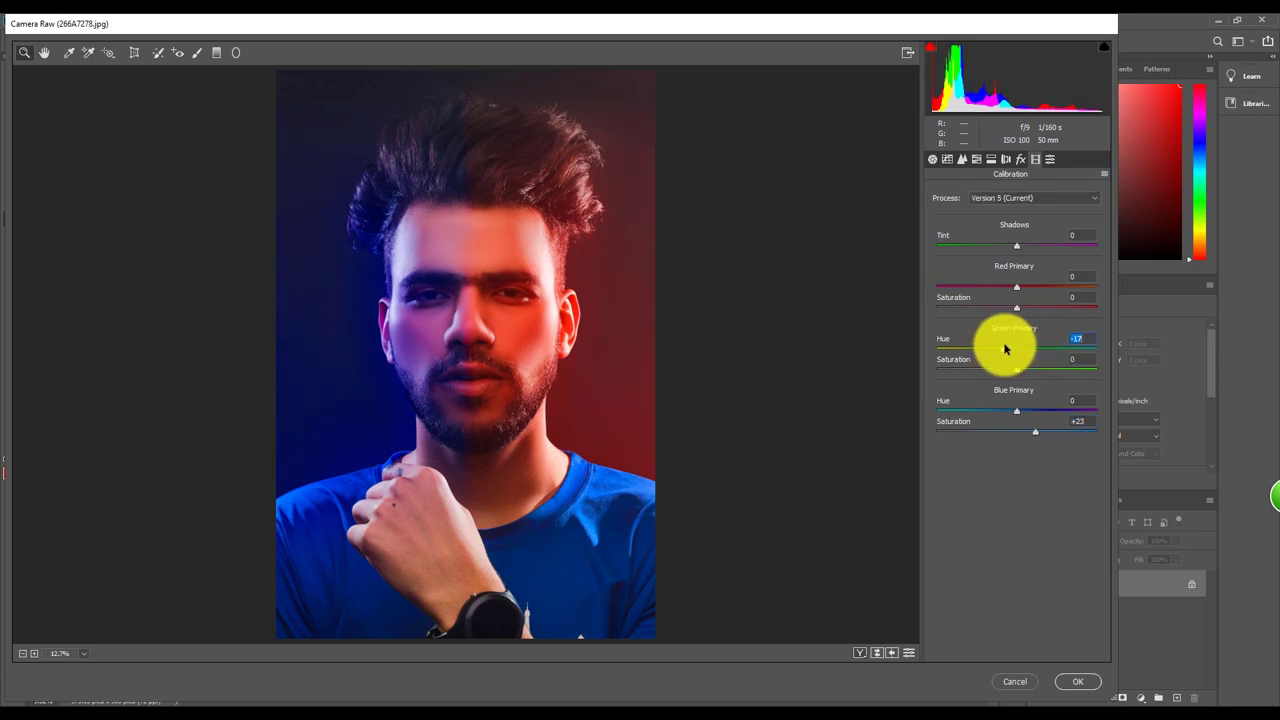
left_click_drag(1030, 290, 1027, 290)
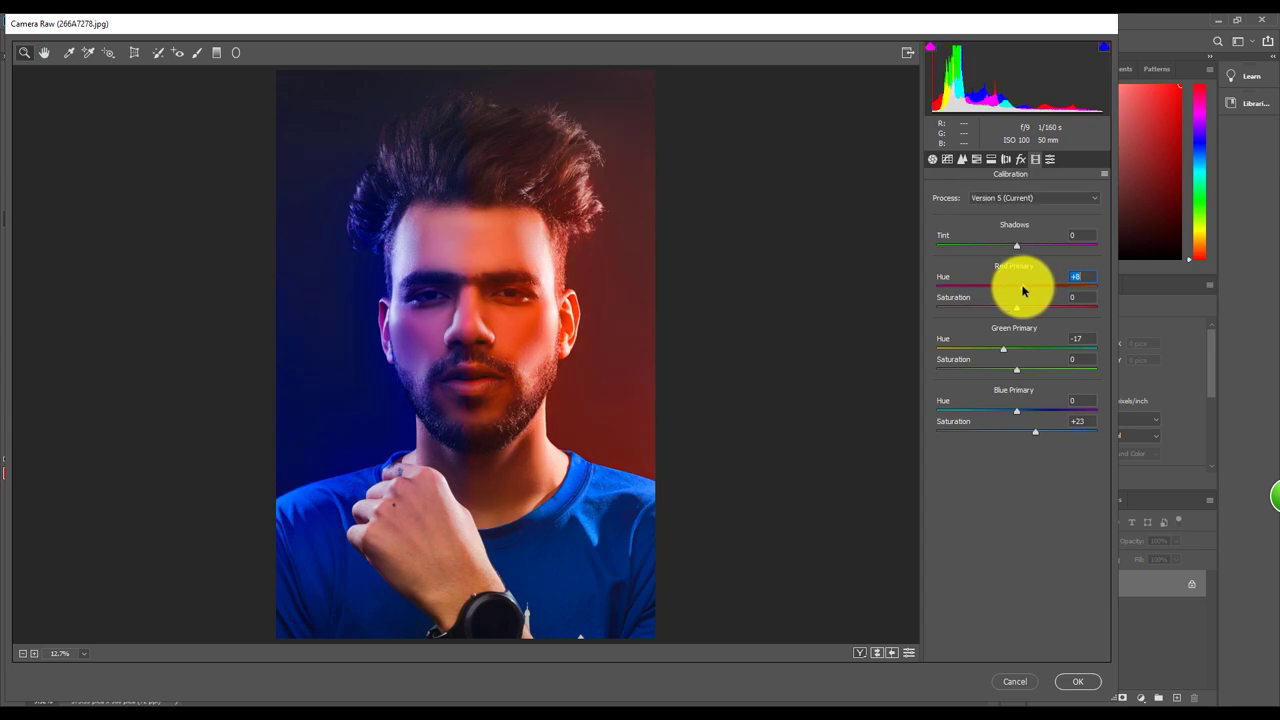
left_click_drag(1033, 432, 1029, 437)
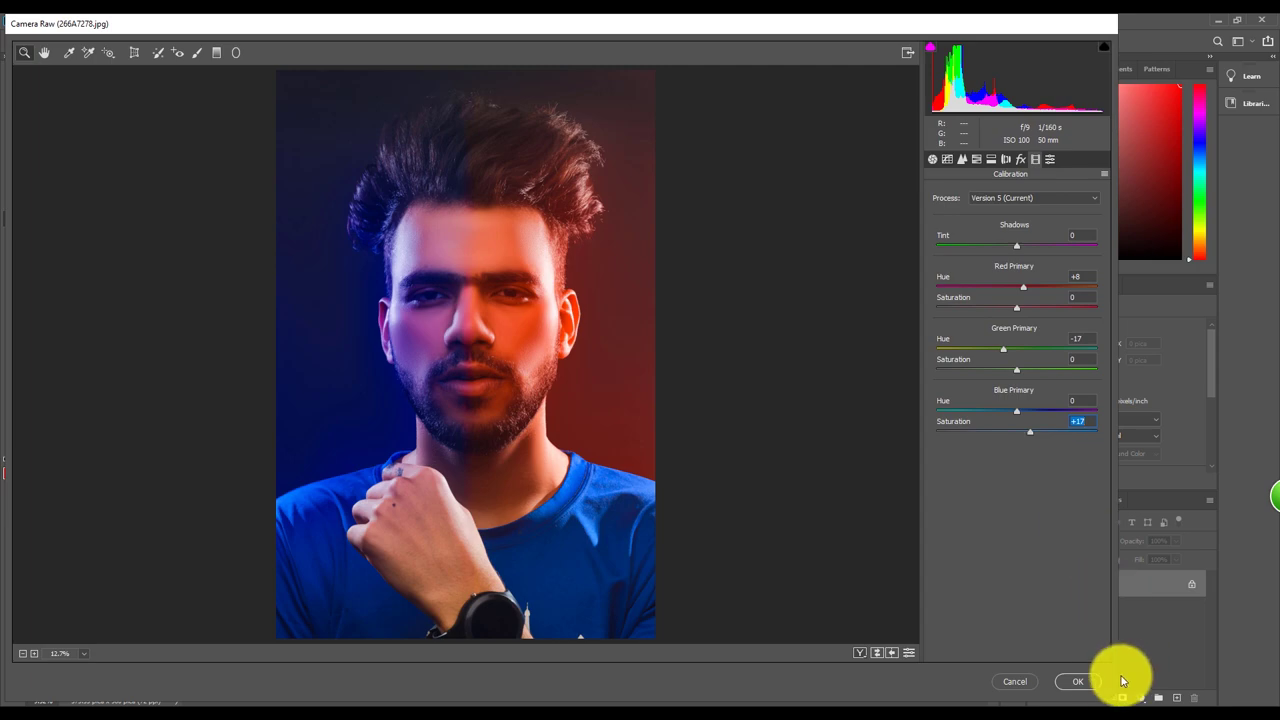
left_click(1080, 680)
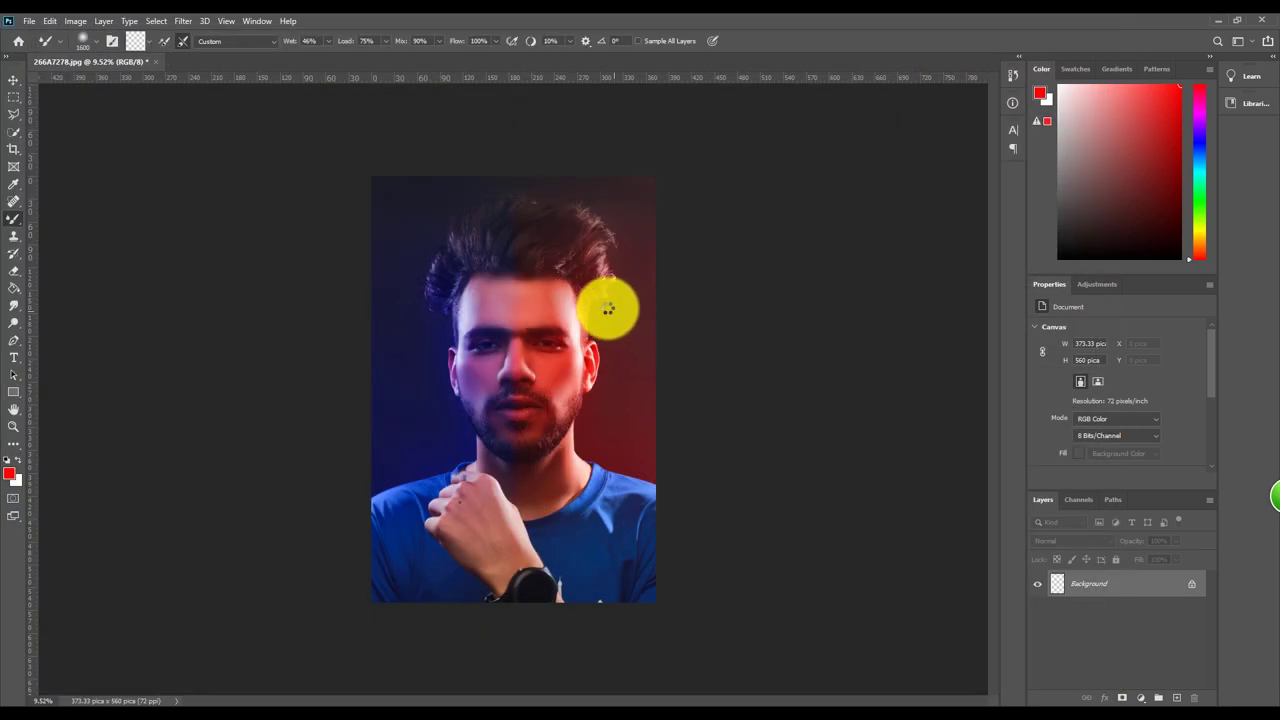
Duplicate the portrait and apply a saved Camera Raw user preset to the copy.
key("ctrl+j")
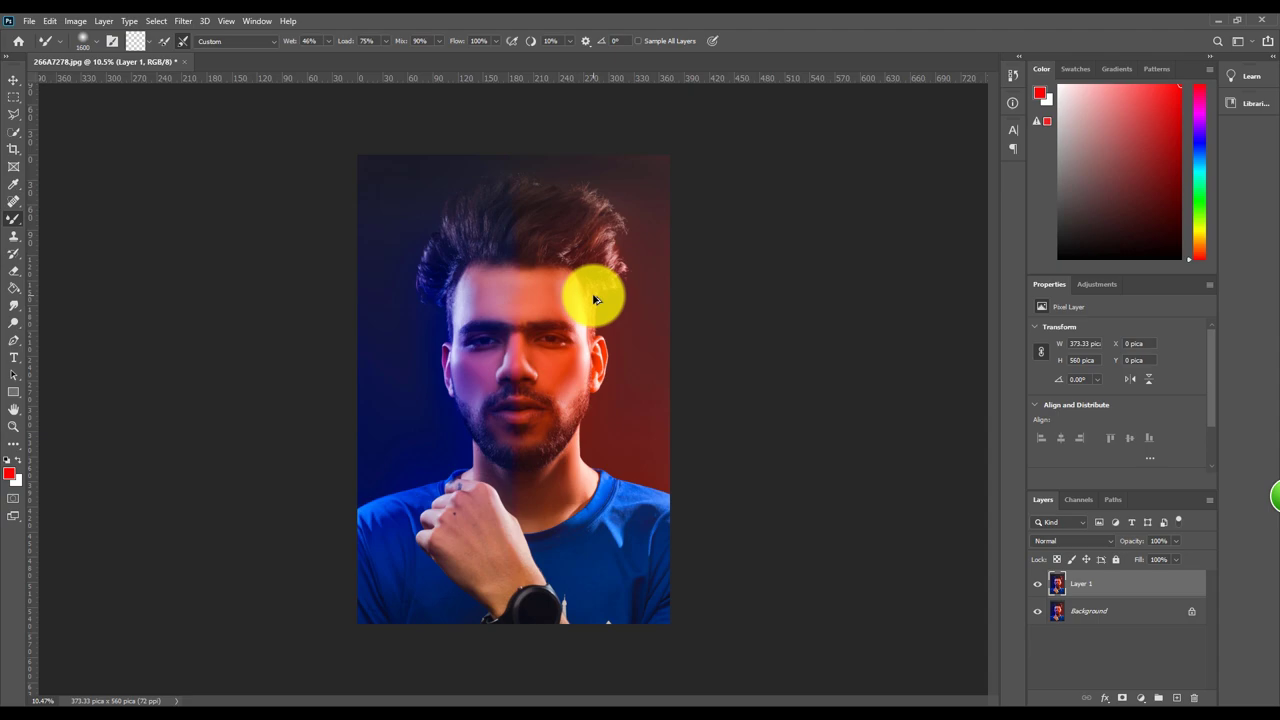
key("ctrl+shift+a")
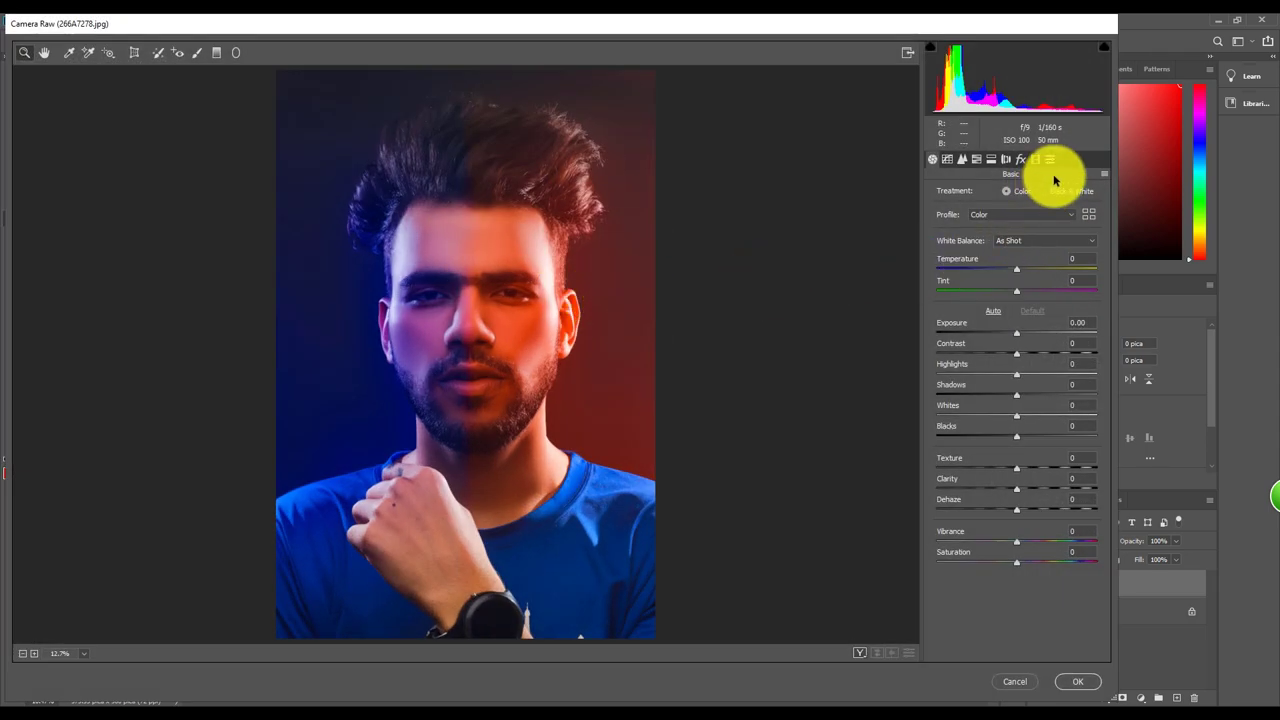
left_click(1050, 160)
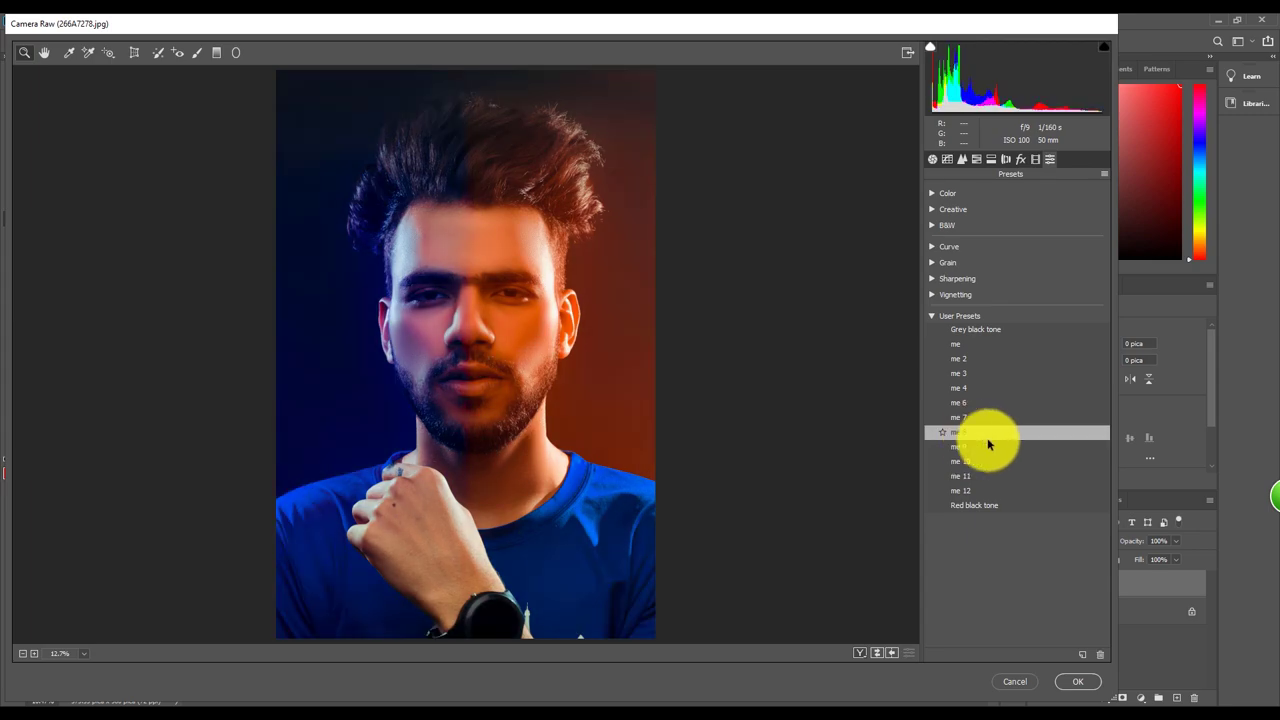
left_click(1078, 684)
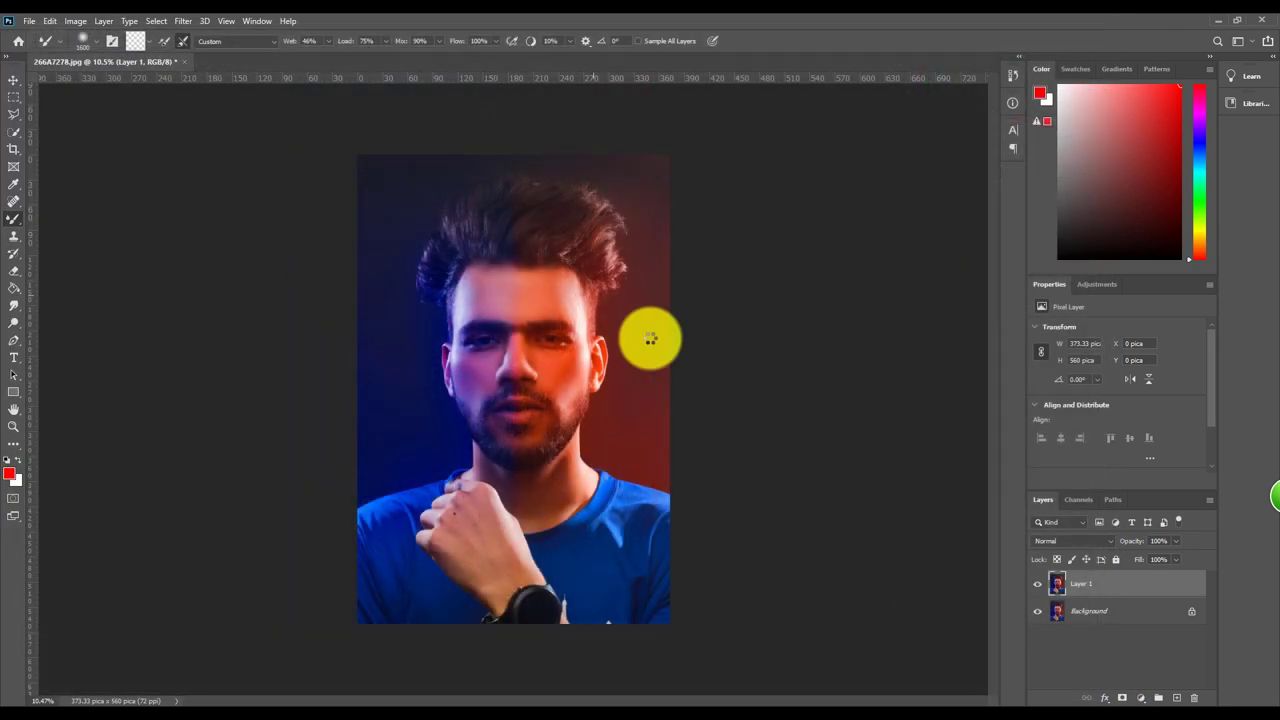
Lower the copy to 34% opacity, merge it down, and reopen Camera Raw.
key("ctrl+0")
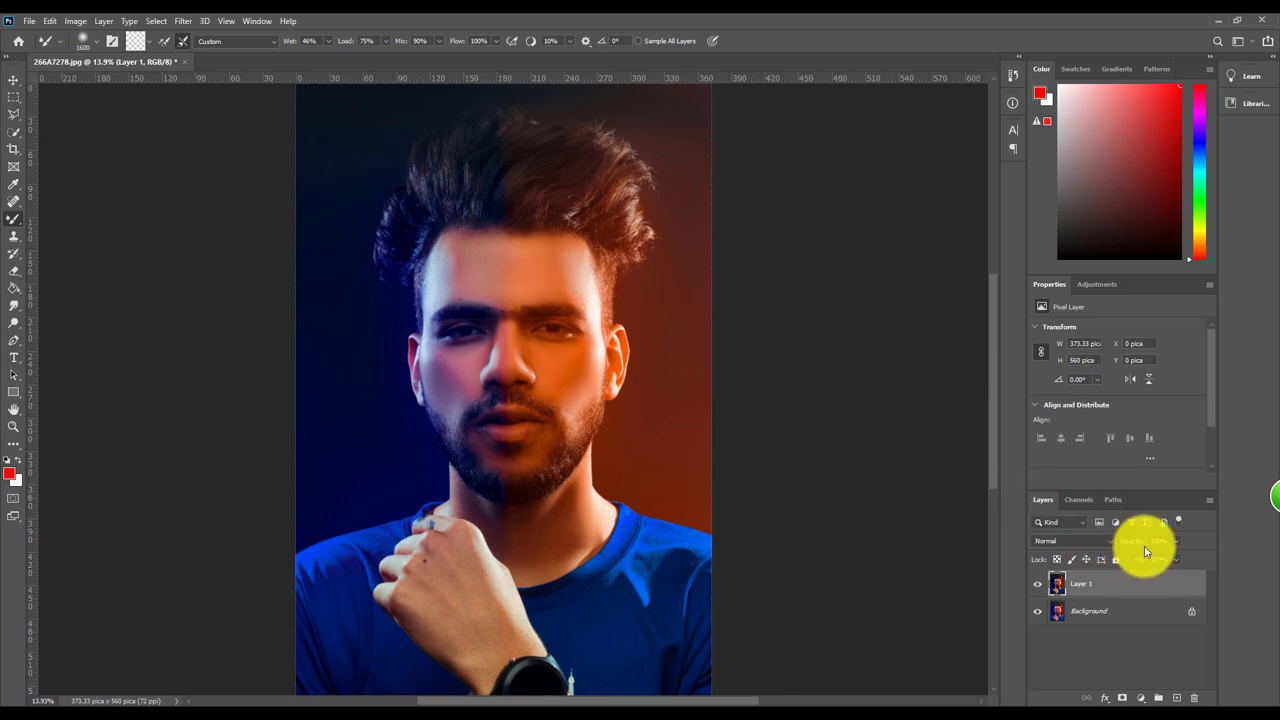
left_click(1175, 543)
left_click_drag(1139, 558, 1141, 557)
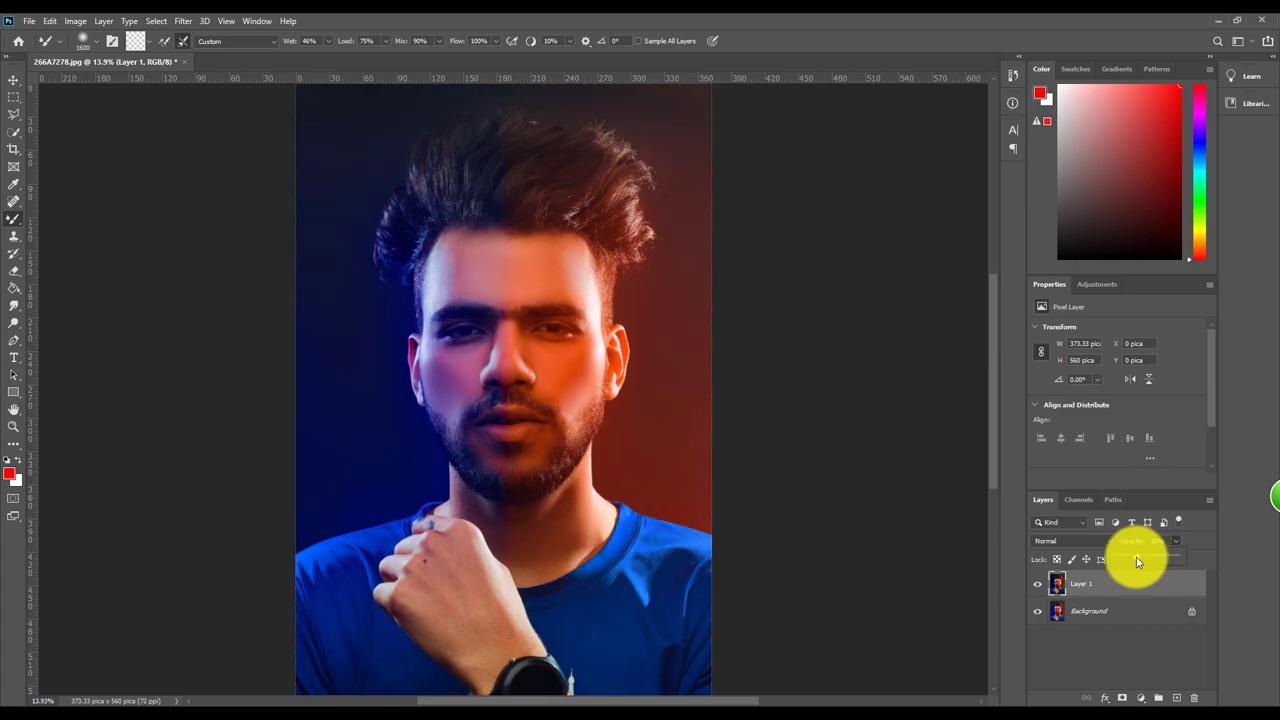
key("ctrl+minus")
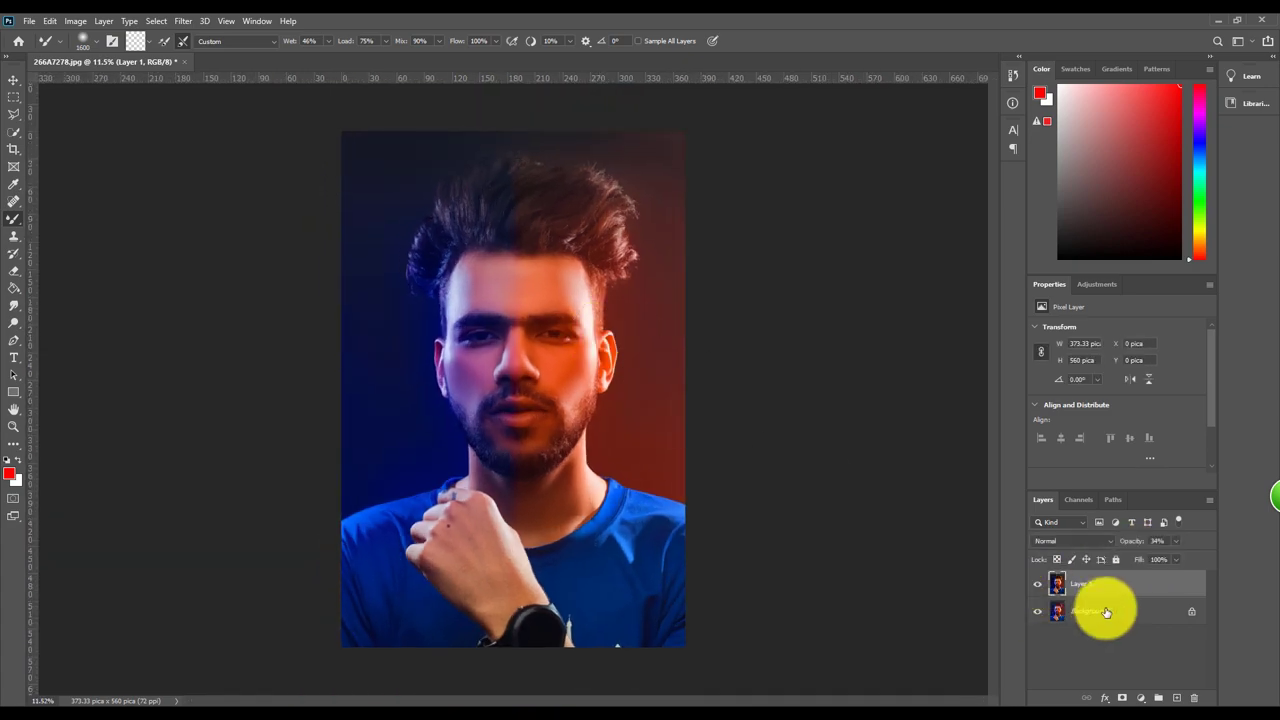
scroll(588, 322, "down", 1)
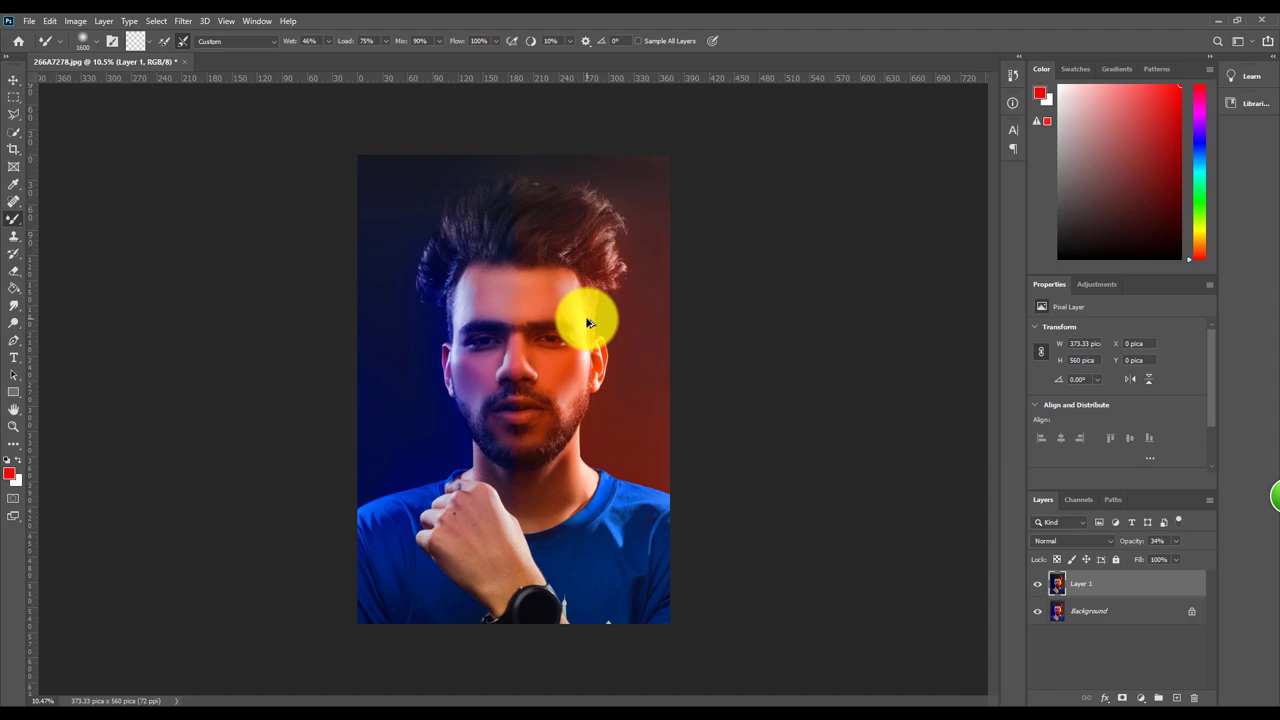
key("ctrl+e")
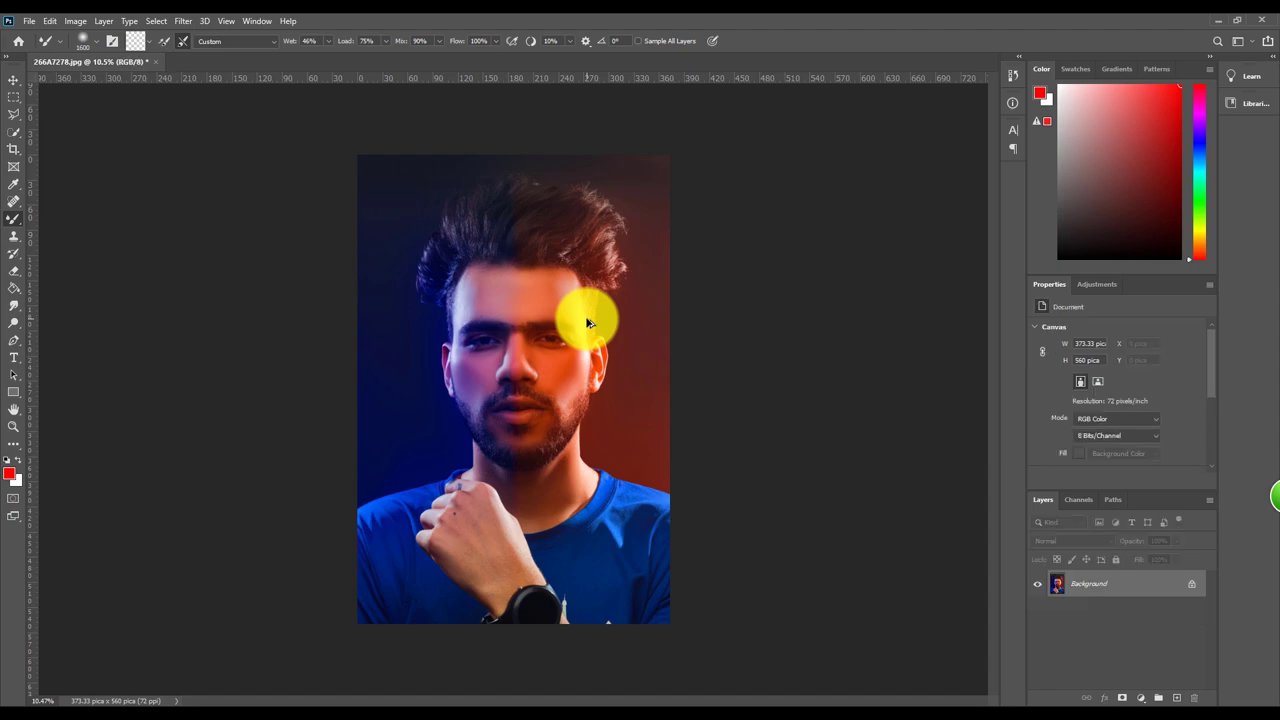
key("ctrl+shift+a")
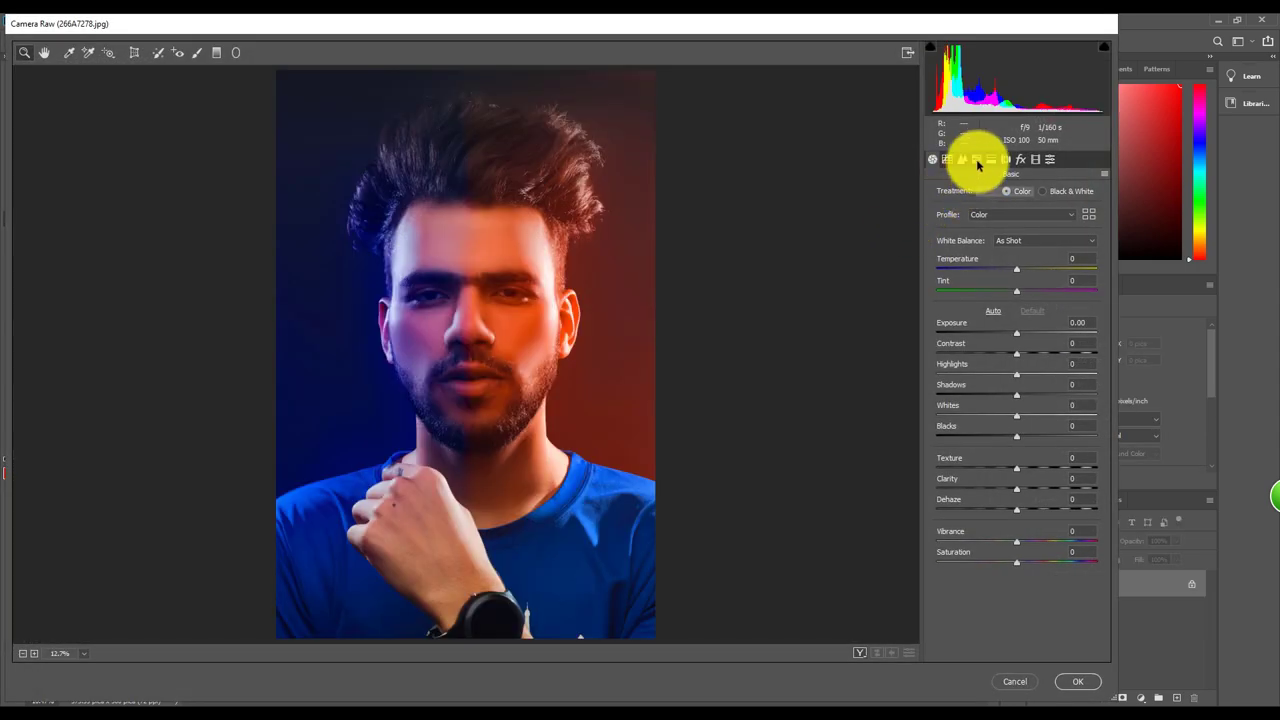
Shift Blues hue to -23 and set tone curve Highlights +40, Lights -13, Darks +12.
left_click(976, 159)
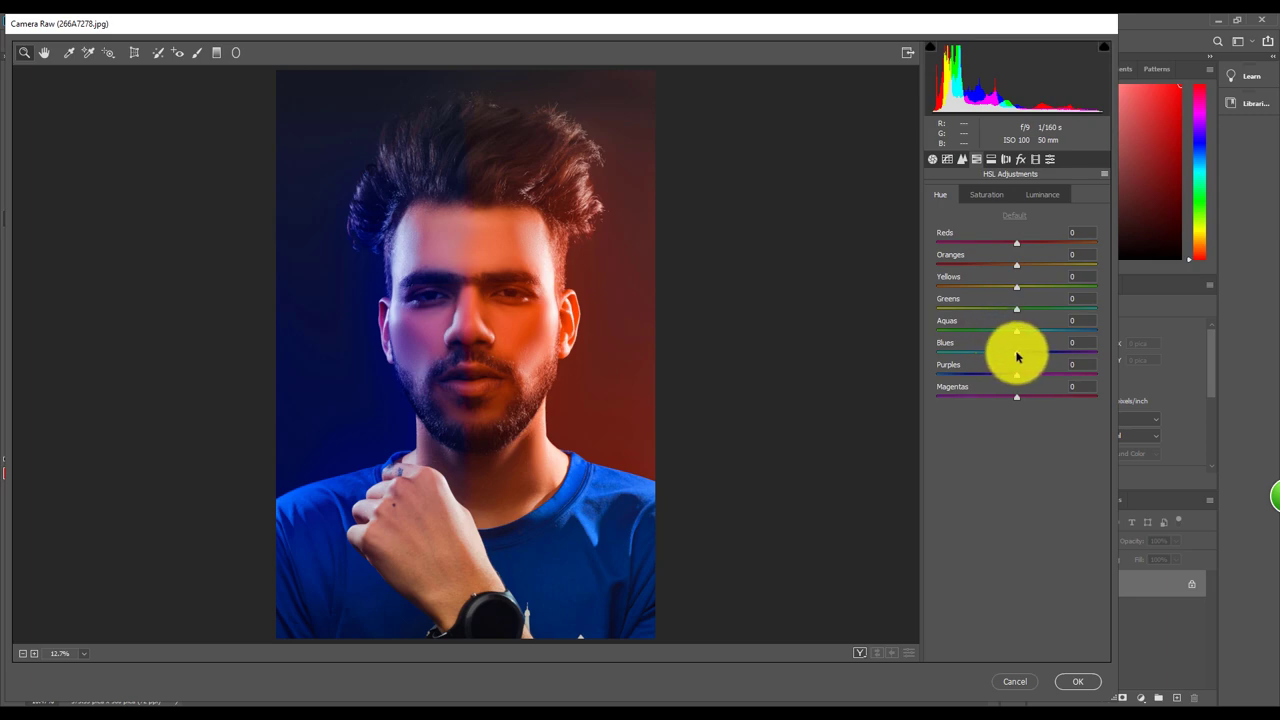
left_click_drag(1016, 357, 1006, 356)
left_click(948, 160)
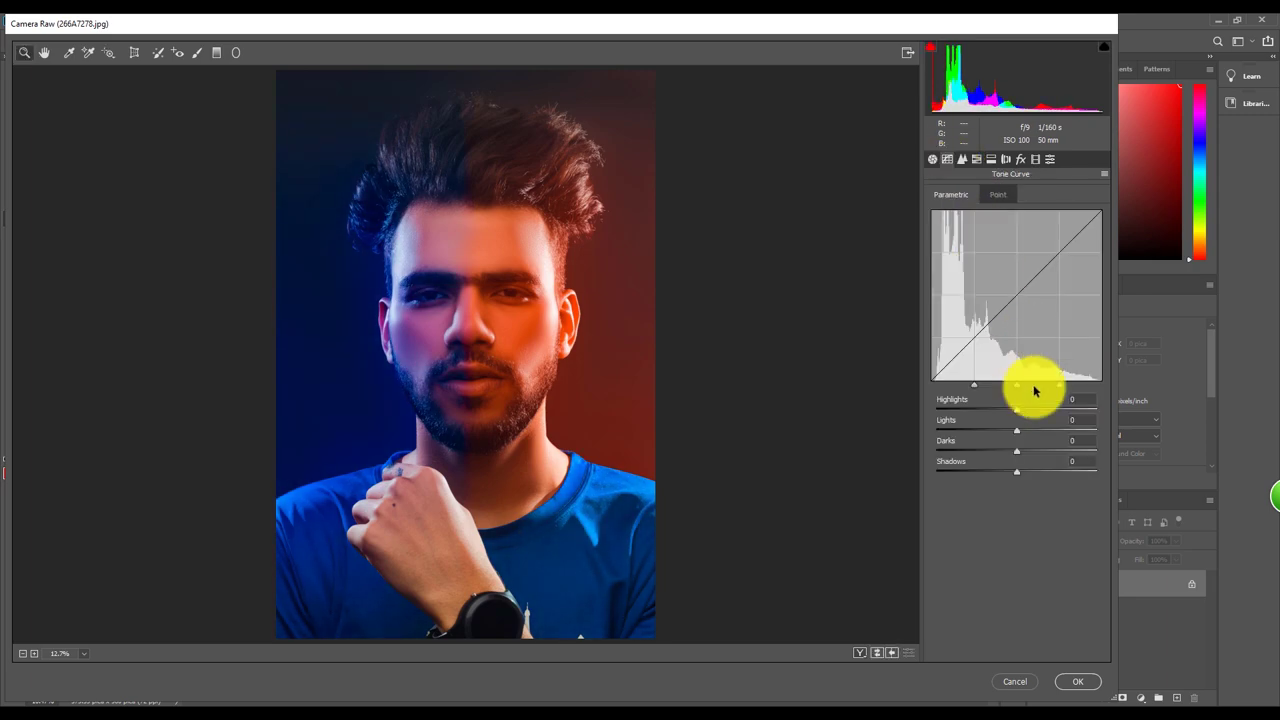
left_click_drag(1015, 412, 1055, 411)
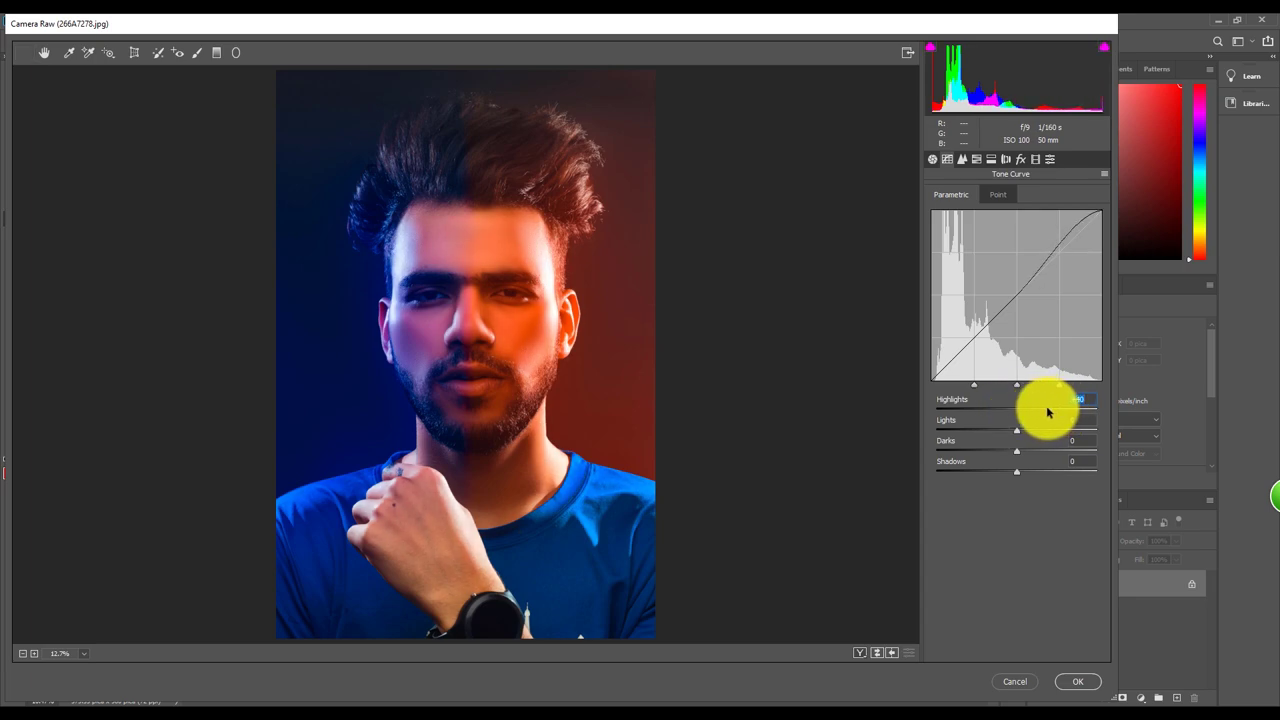
mouse_move(1009, 432)
left_mouse_down()
mouse_move(1020, 428)
mouse_move(1008, 432)
left_mouse_up()
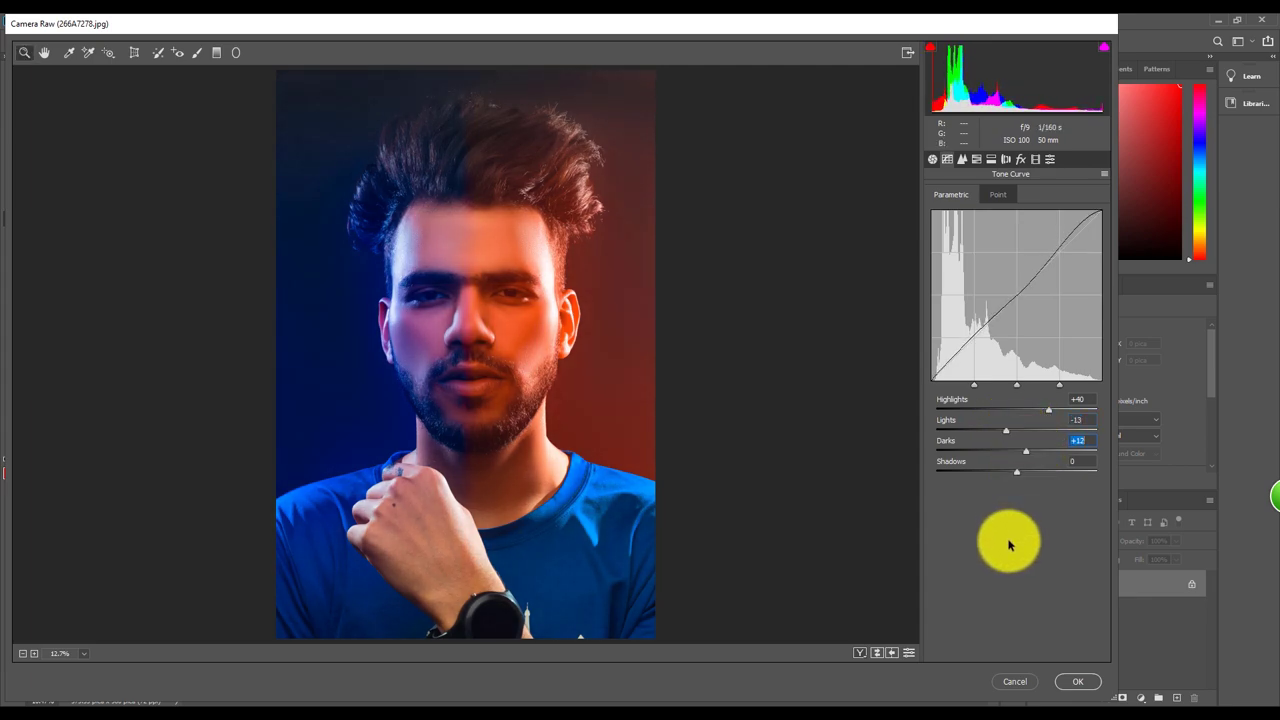
left_click(1078, 681)
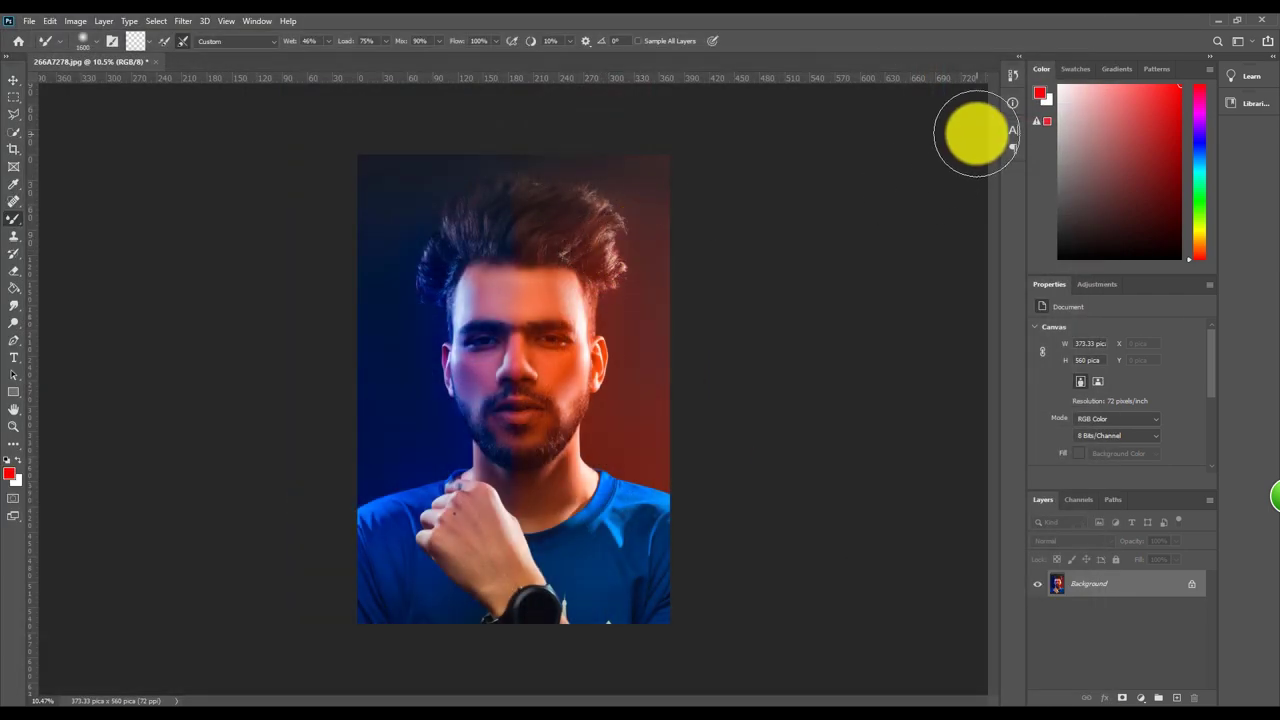
left_click(1019, 56)
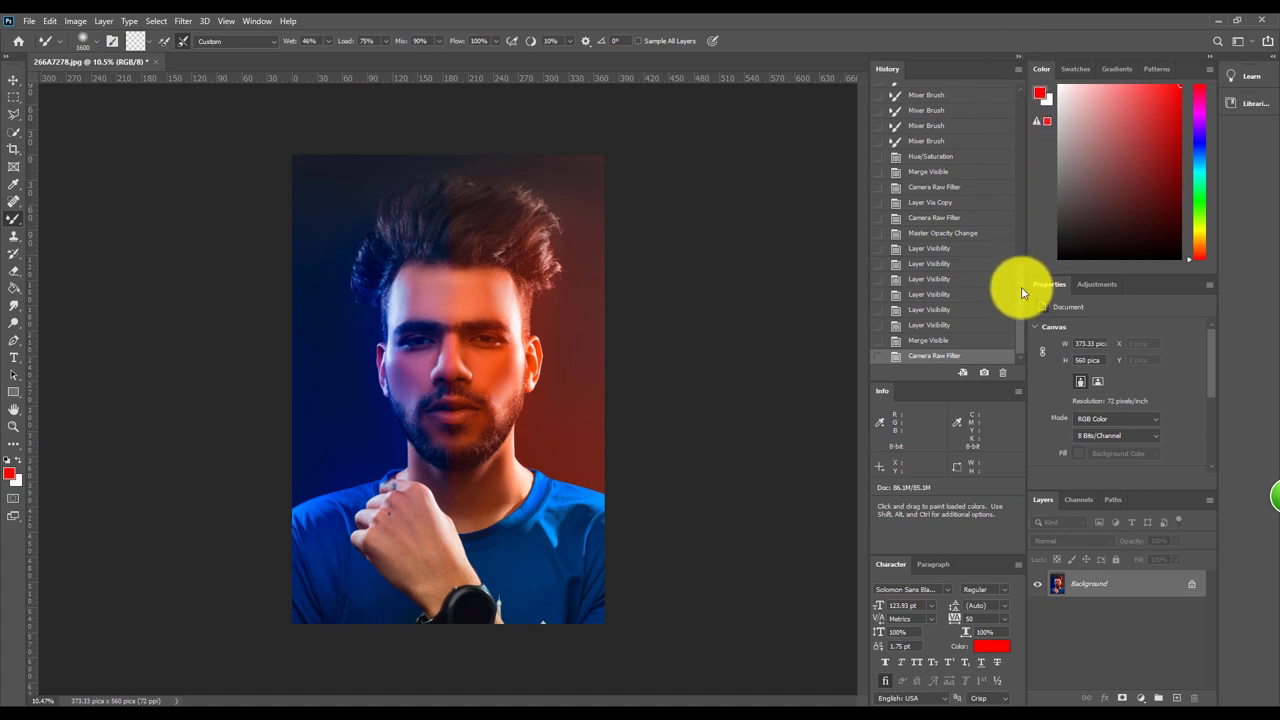
left_click_drag(1020, 292, 1020, 106)
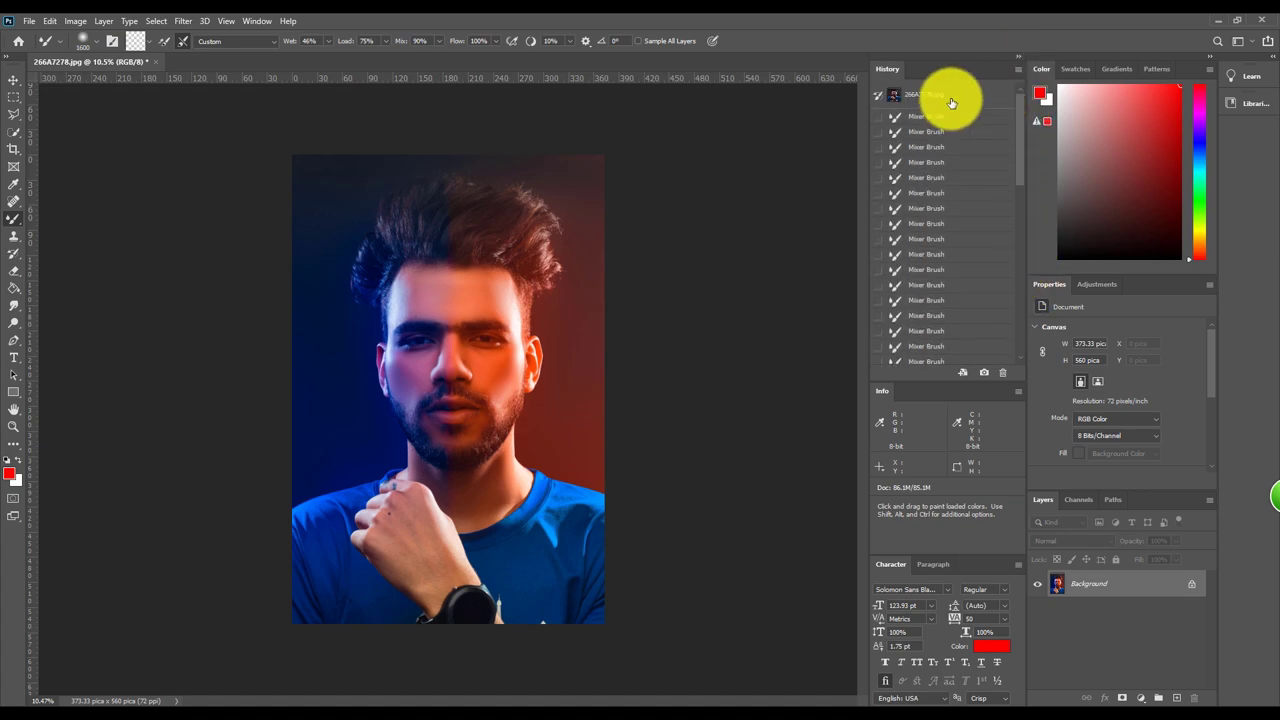
left_click(952, 98)
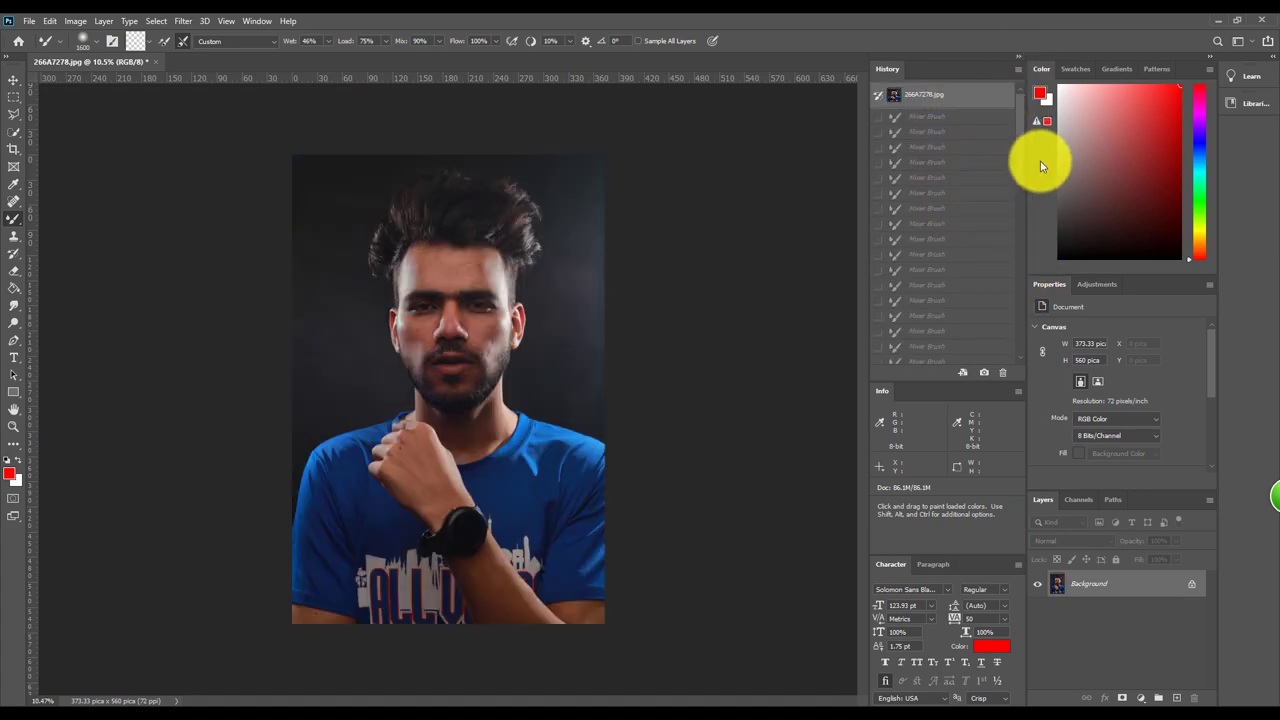
left_click_drag(1024, 151, 1016, 365)
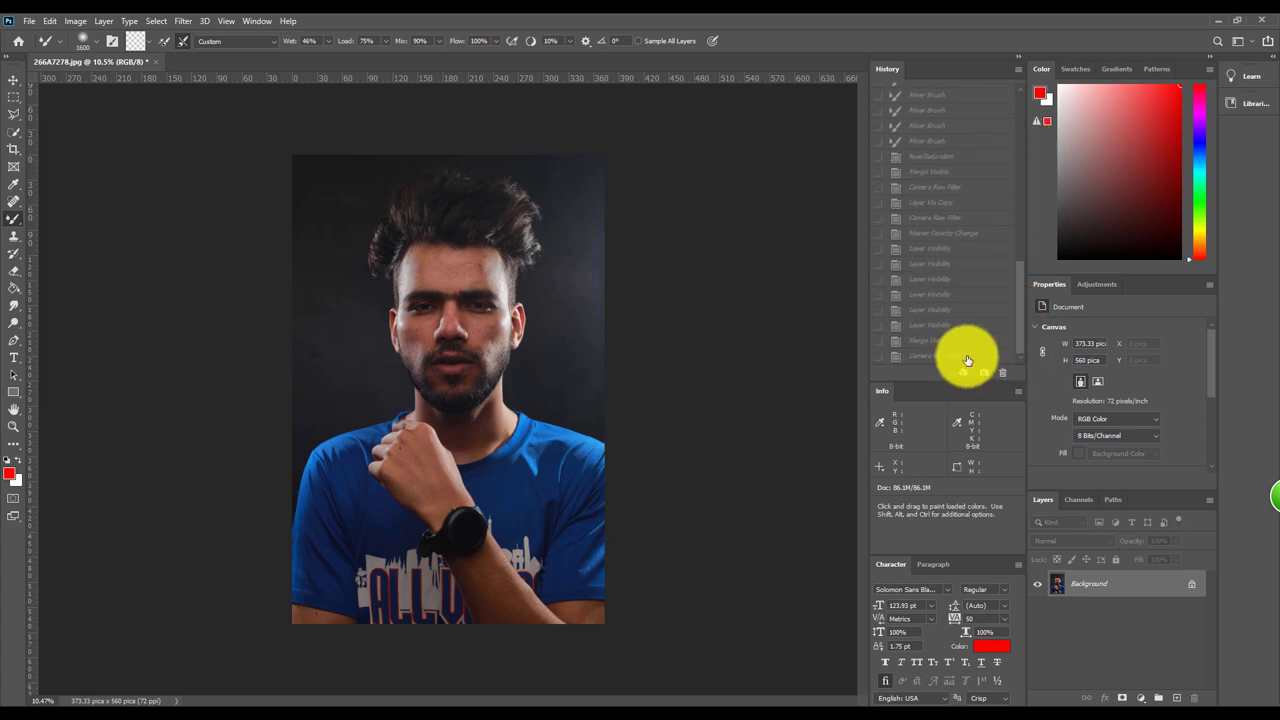
left_click(960, 355)
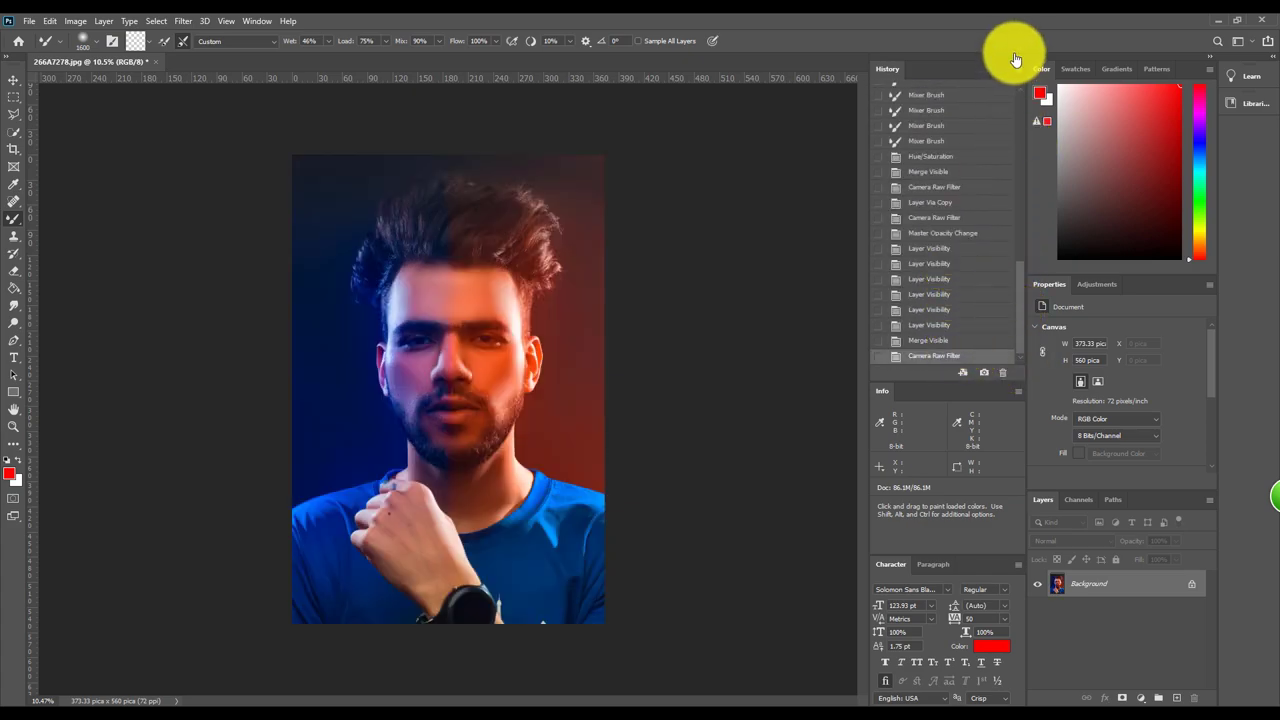
left_click(1015, 60)
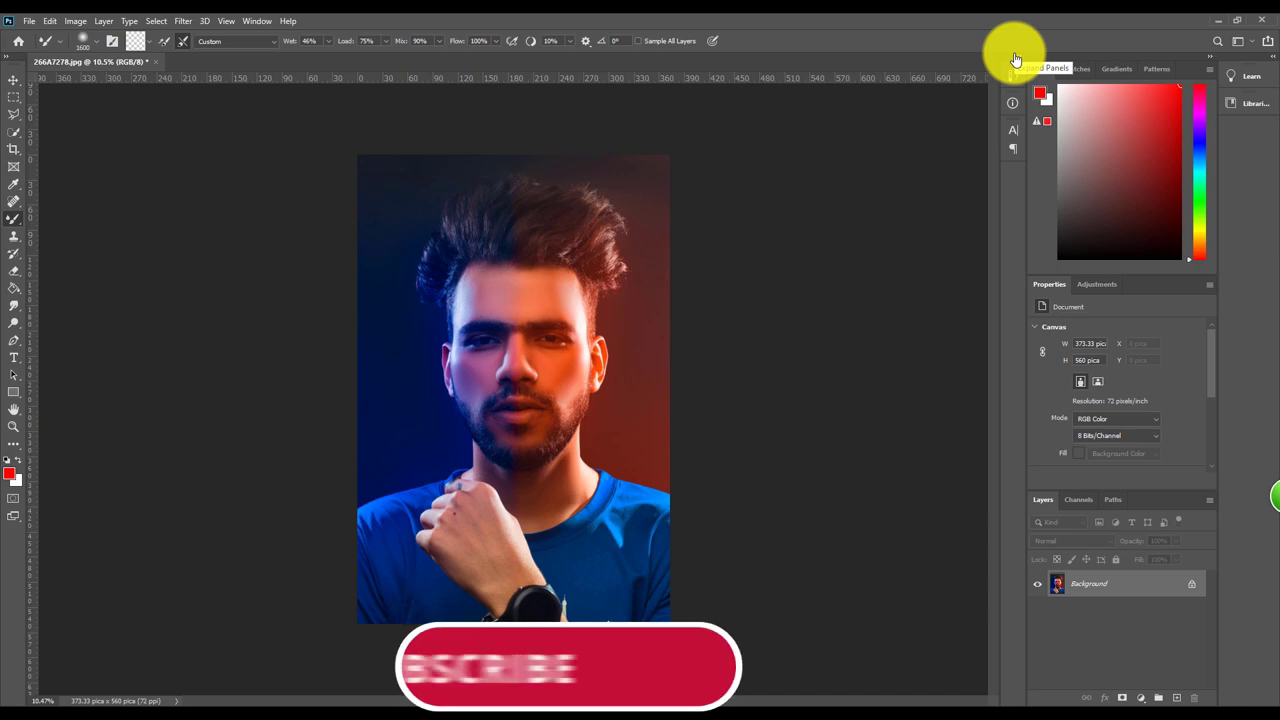